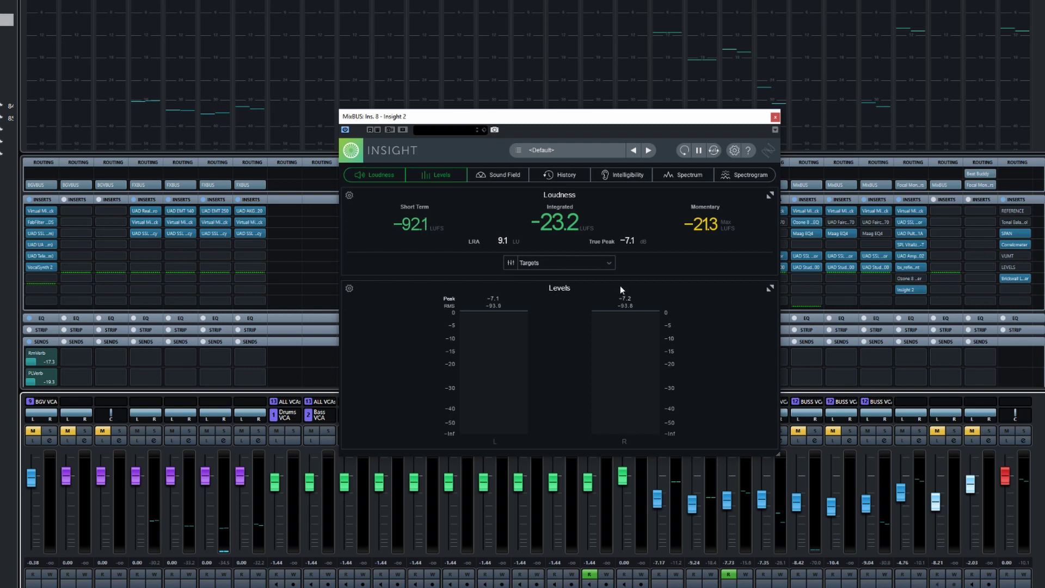
Enlarge and reposition the Insight 2 plug-in window over the mixer and play the mix briefly.
drag(501, 121, 497, 121)
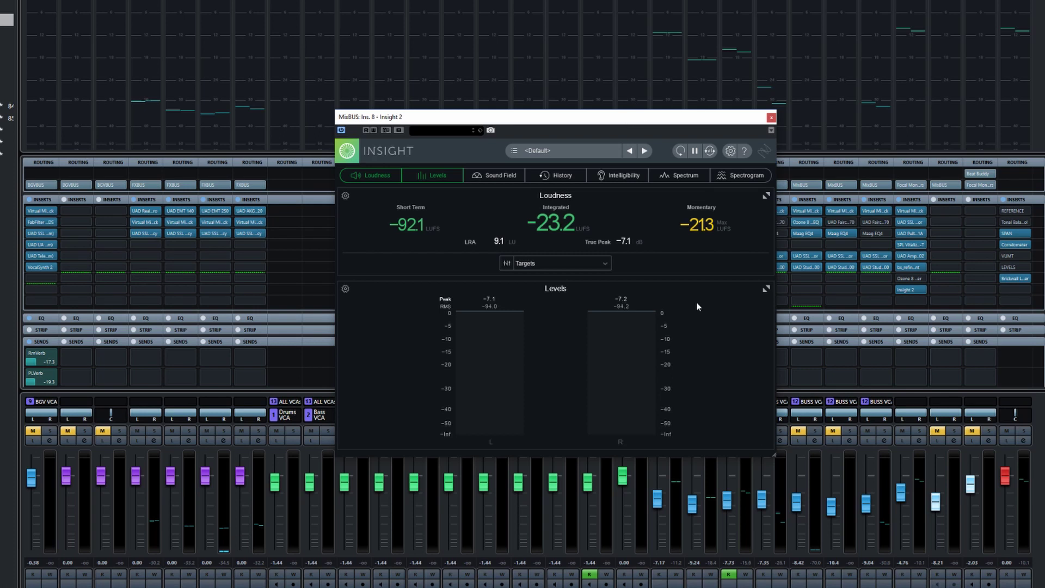
drag(773, 455, 936, 582)
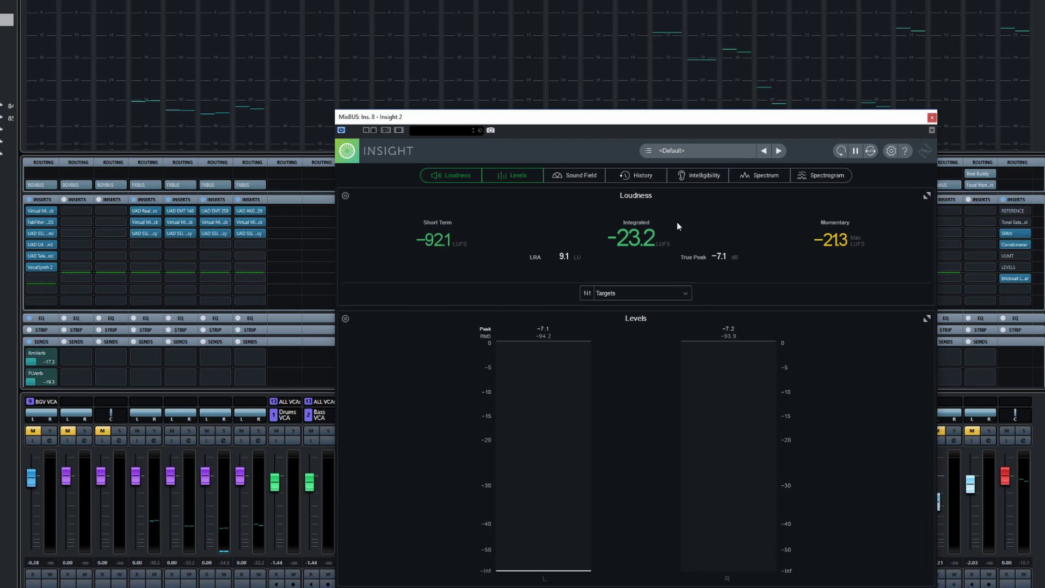
drag(638, 117, 491, 43)
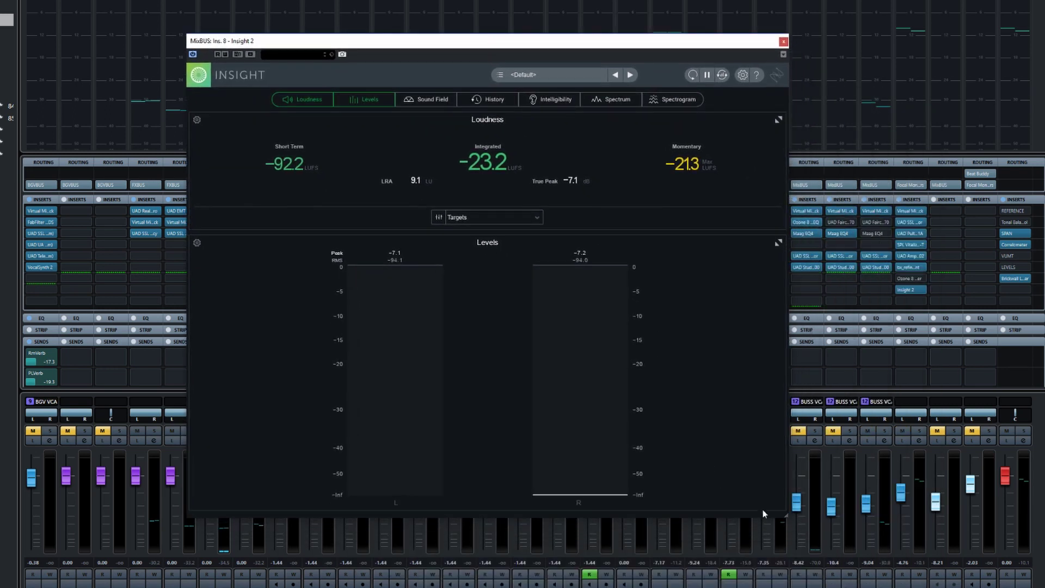
drag(784, 516, 860, 562)
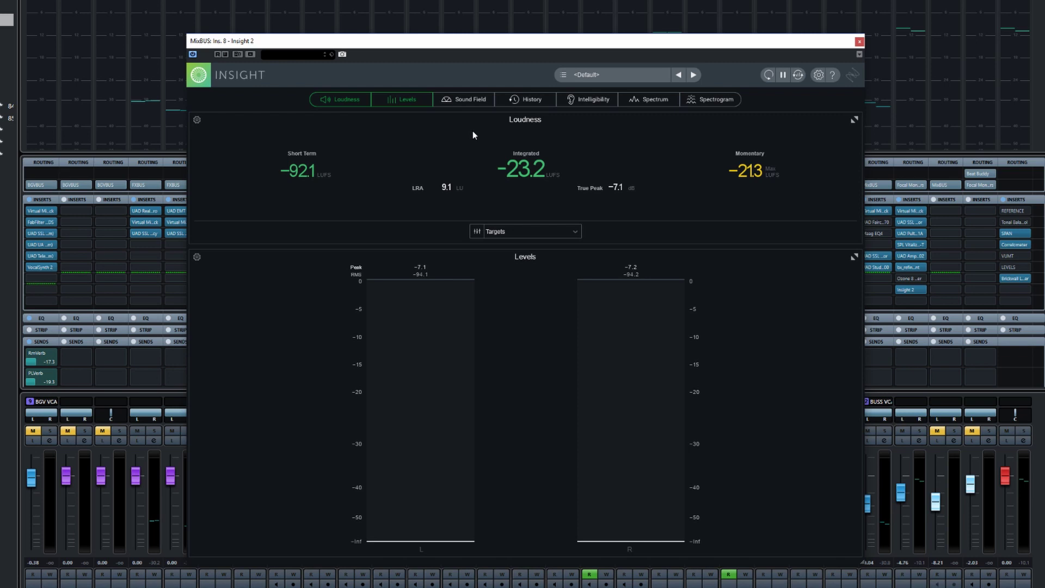
key(space)
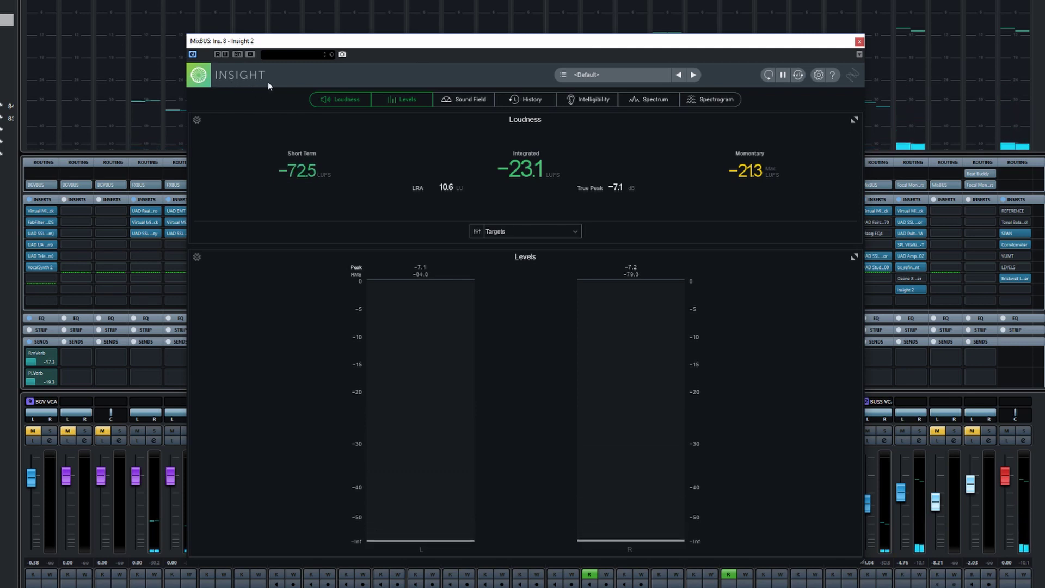
Open the layout presets and look through the Audio Analysis folder, with a brief check of Loudness Metering.
click(564, 76)
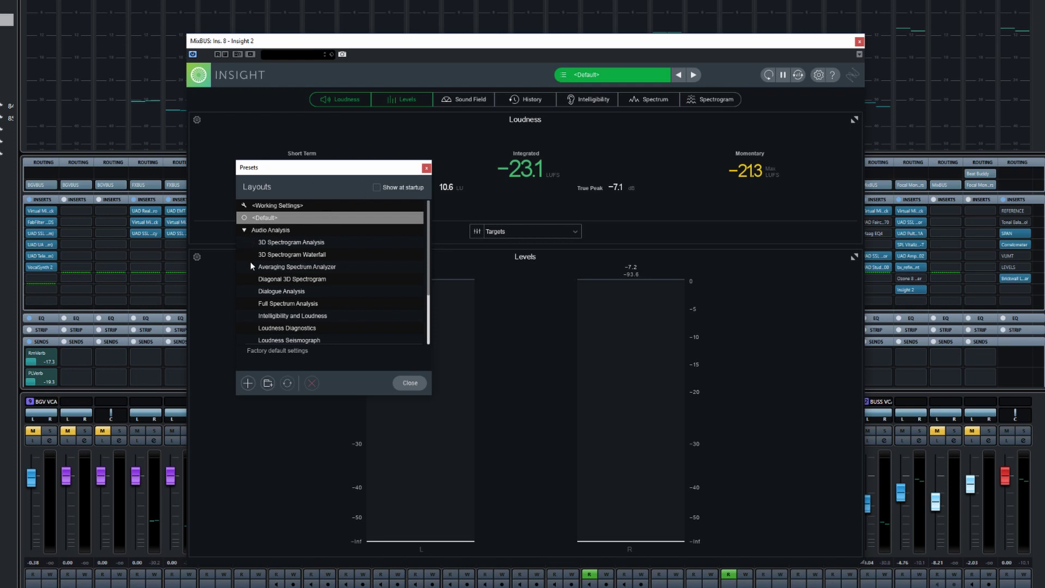
click(243, 230)
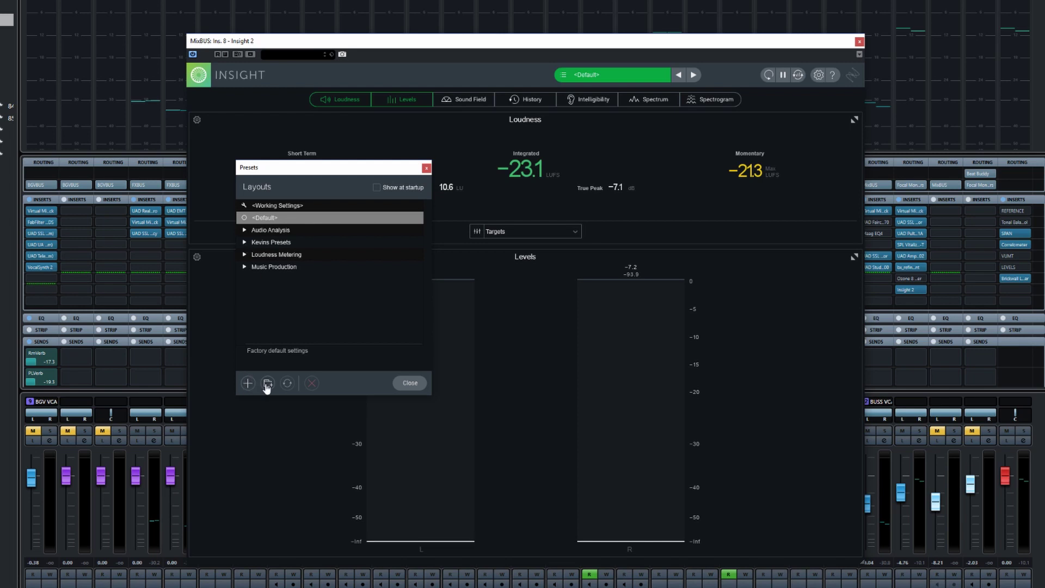
click(243, 256)
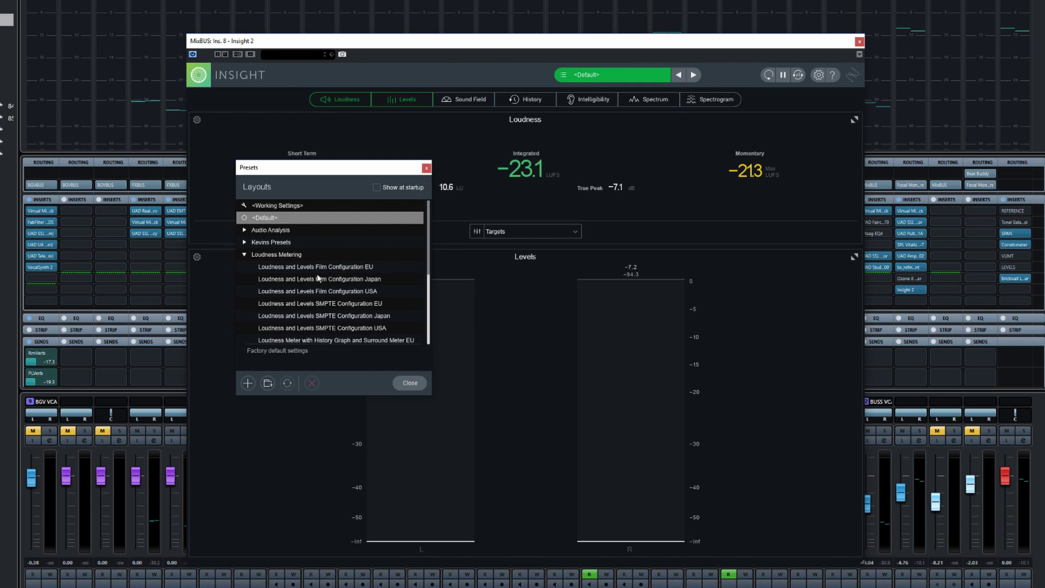
click(245, 255)
click(243, 233)
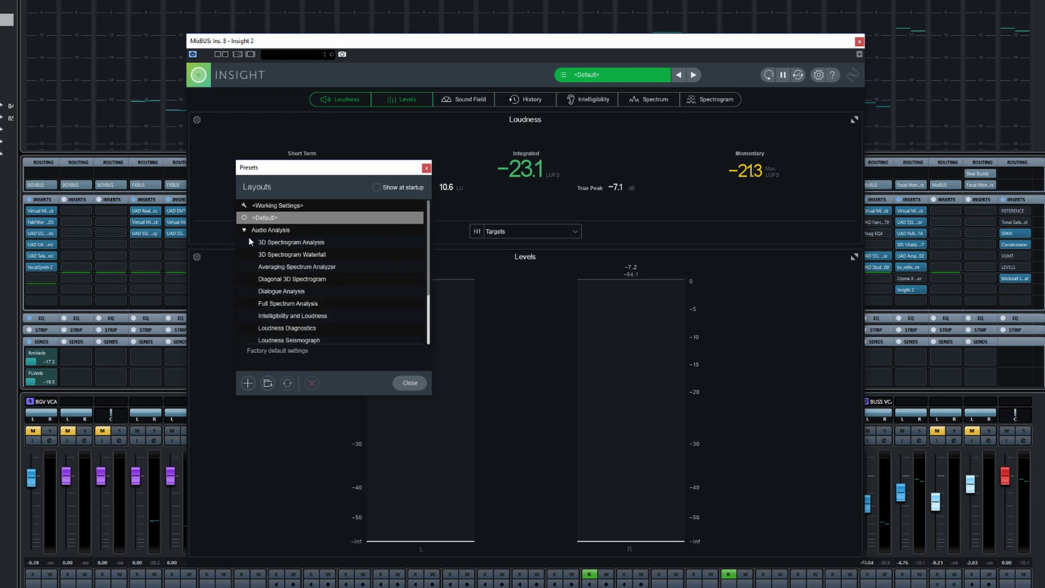
scroll(274, 276, down, 1)
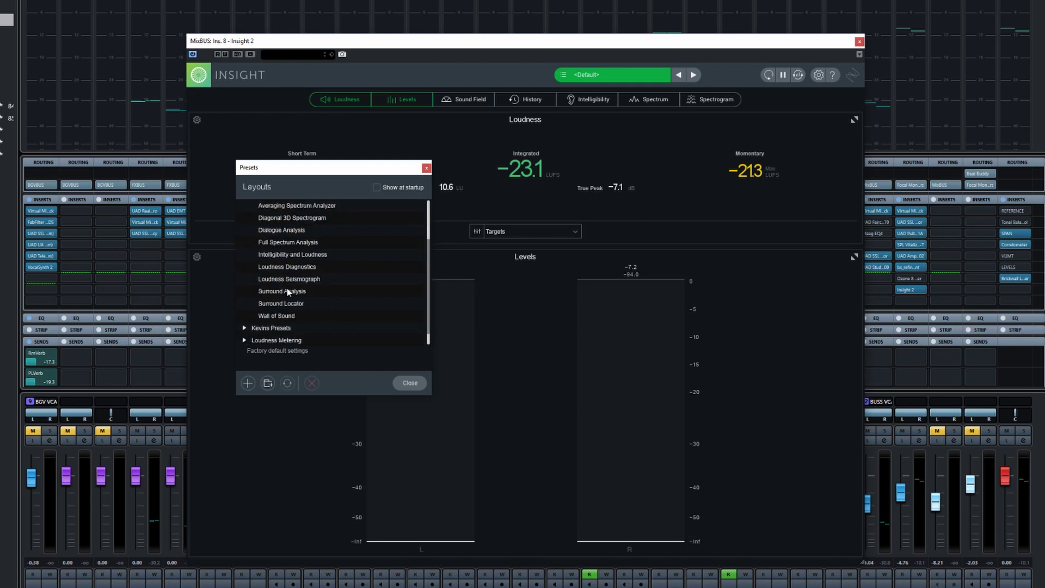
scroll(285, 288, up, 1)
click(245, 233)
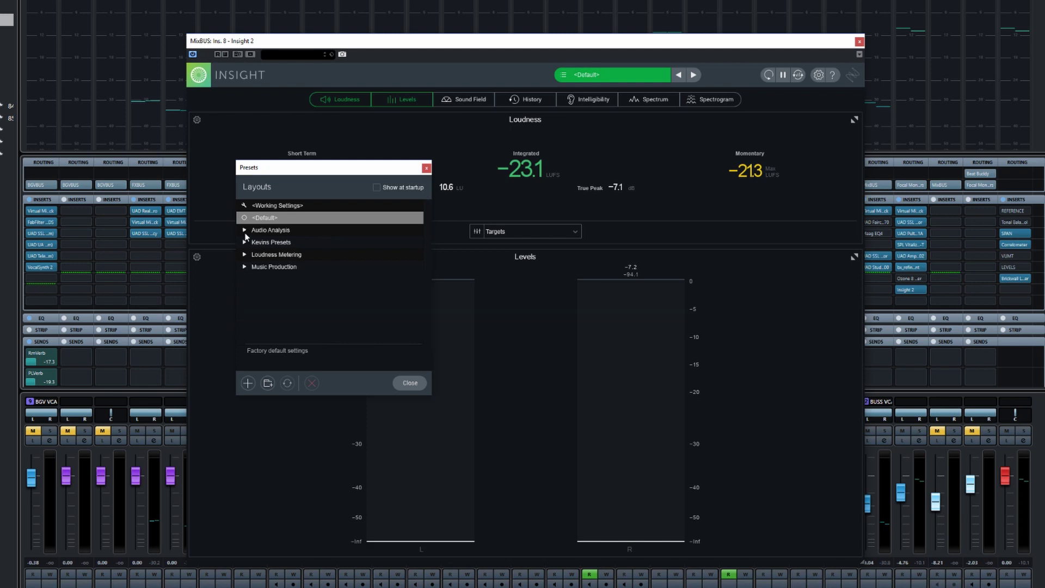
Examine the film and SMPTE layouts in the Loudness Metering preset folder, then collapse the folder.
click(243, 255)
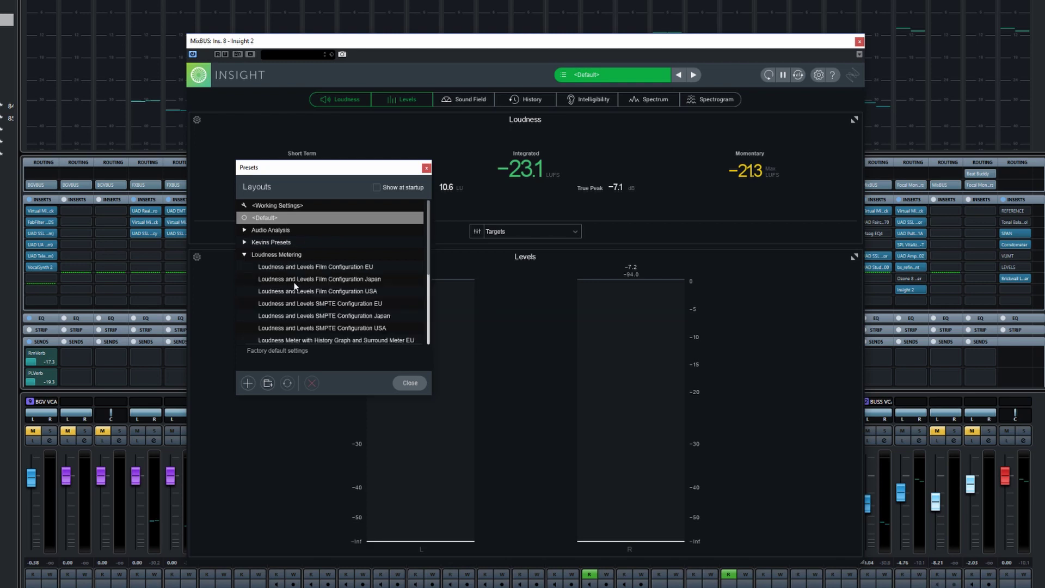
scroll(344, 315, down, 2)
scroll(343, 314, down, 2)
scroll(344, 315, up, 1)
scroll(344, 314, down, 1)
scroll(344, 314, up, 4)
click(245, 255)
Look through the Music Production and custom preset folders and close the presets window without loading a layout.
click(247, 267)
scroll(286, 285, down, 1)
scroll(286, 286, down, 1)
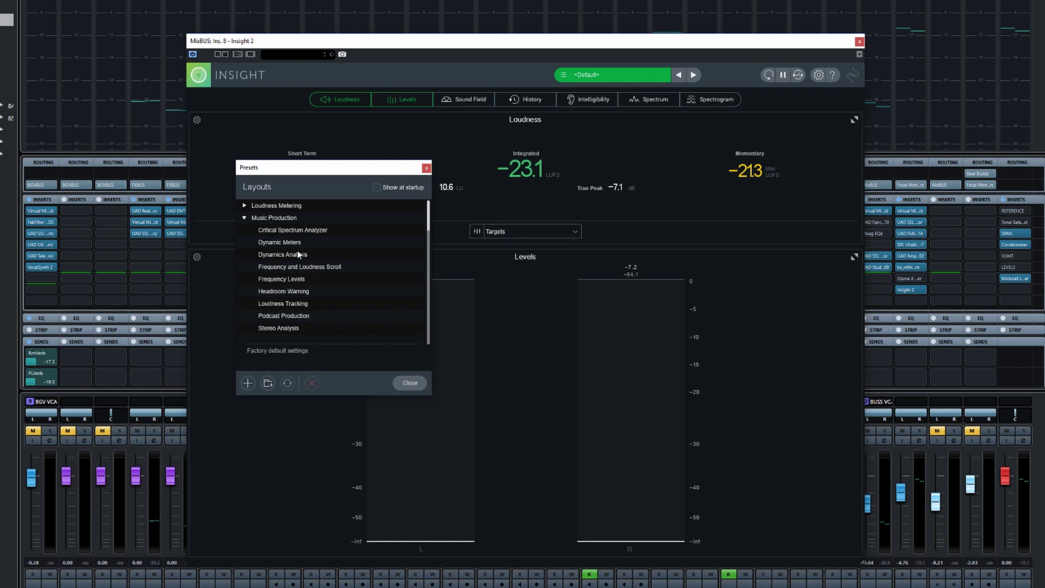
click(251, 221)
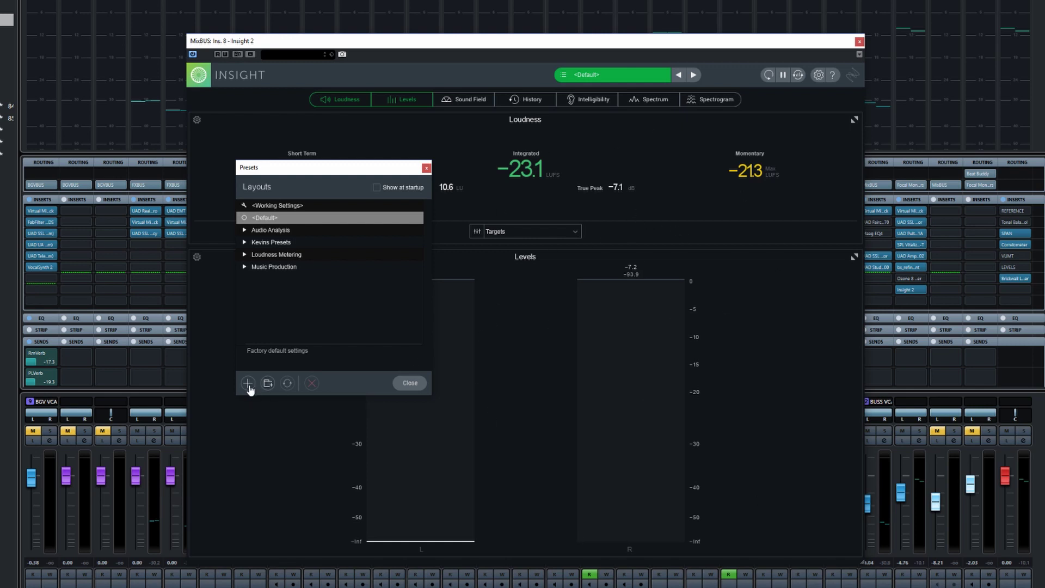
click(245, 243)
click(245, 243)
click(410, 383)
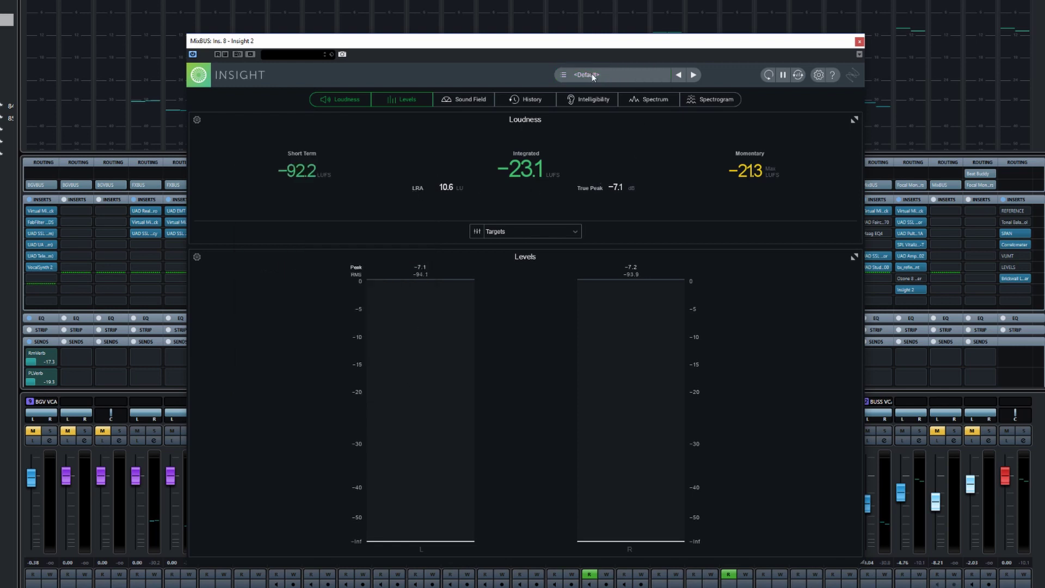
Preview the 3D Spectrogram Analysis layout by stepping forward through the presets and return to the default layout.
click(693, 75)
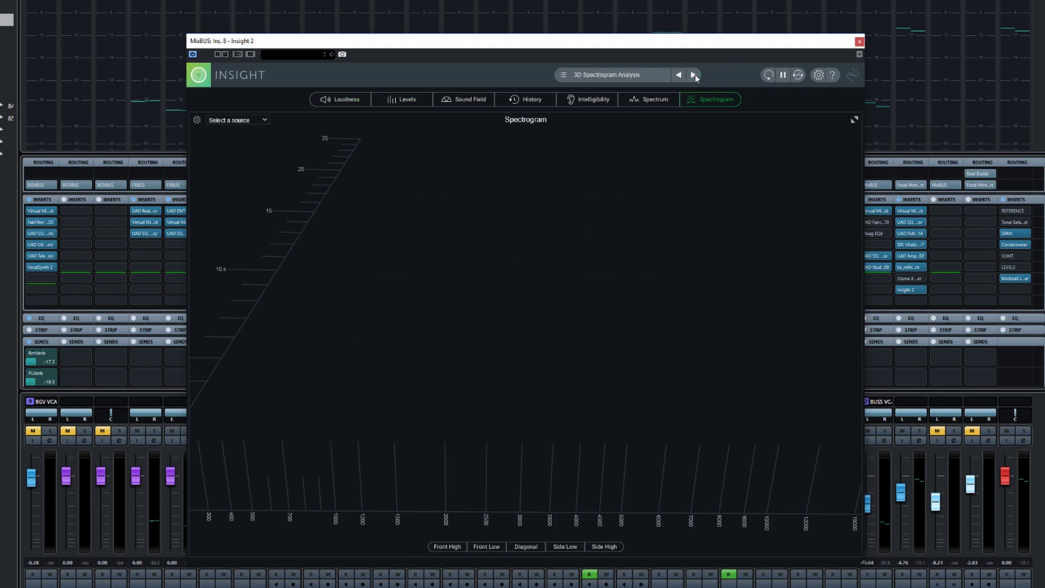
click(681, 76)
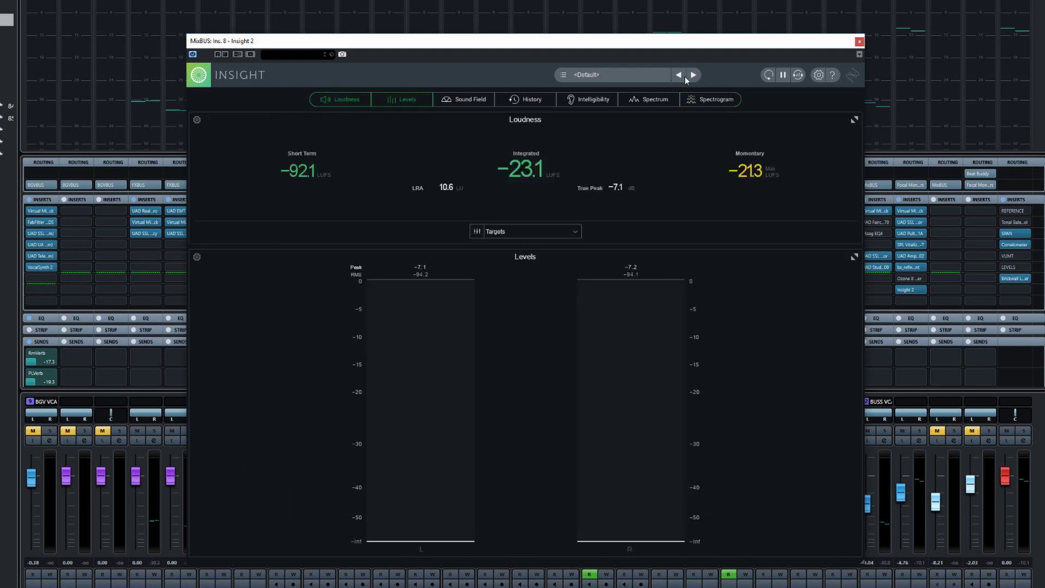
click(694, 77)
click(680, 76)
Reset the Insight meters and play the mix to observe fresh loudness and true peak readings.
click(766, 74)
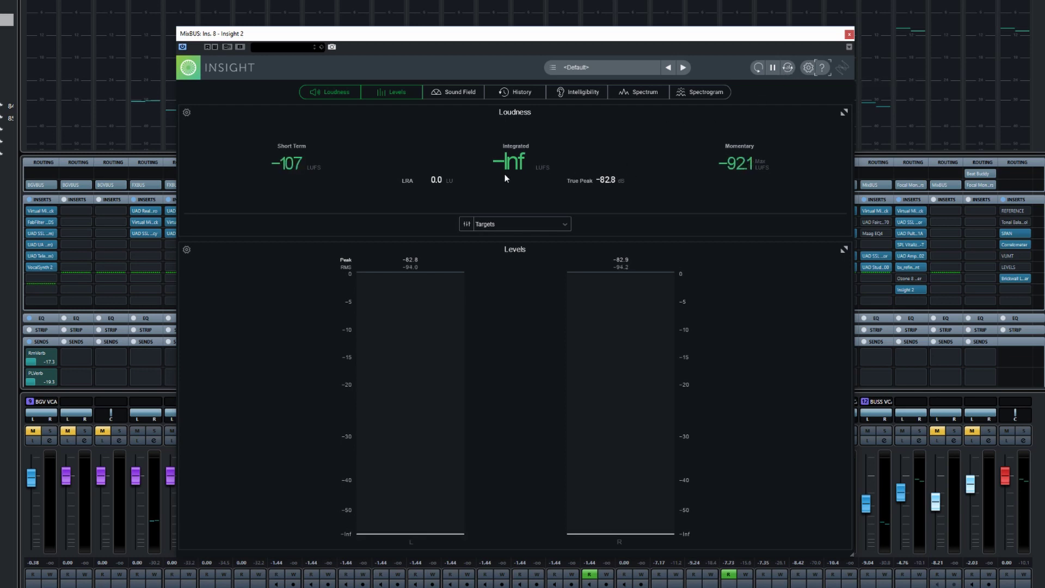
key(space)
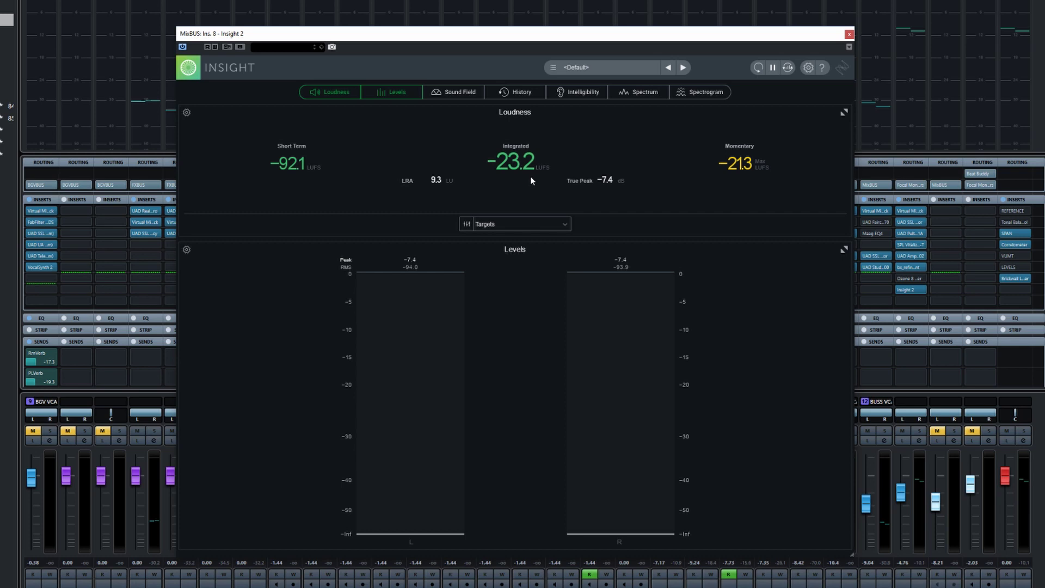
key(space)
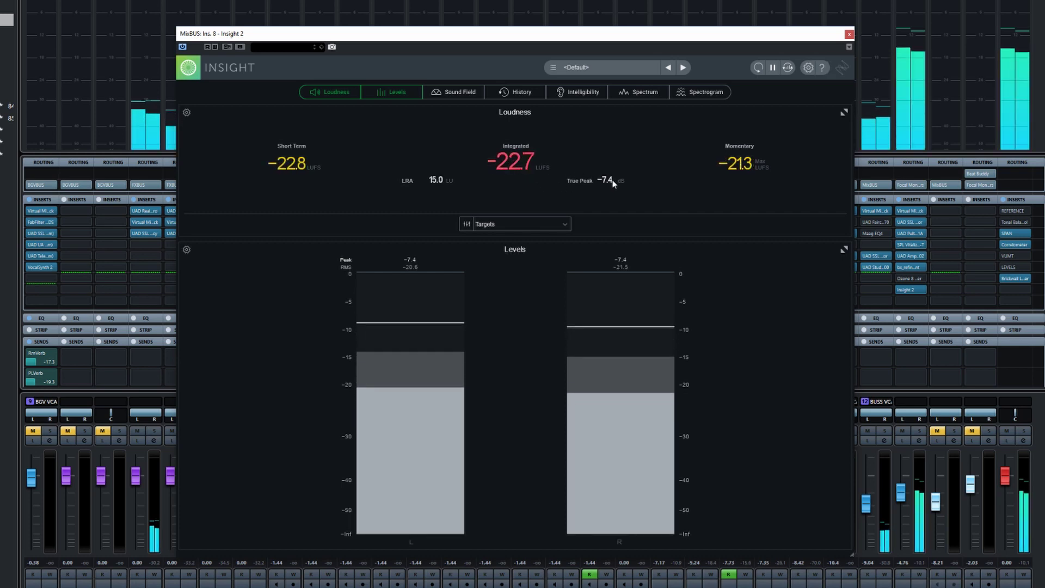
Enable keeping loudness data across playback restarts, and start and stop the mix repeatedly to watch the integrated reading.
click(787, 68)
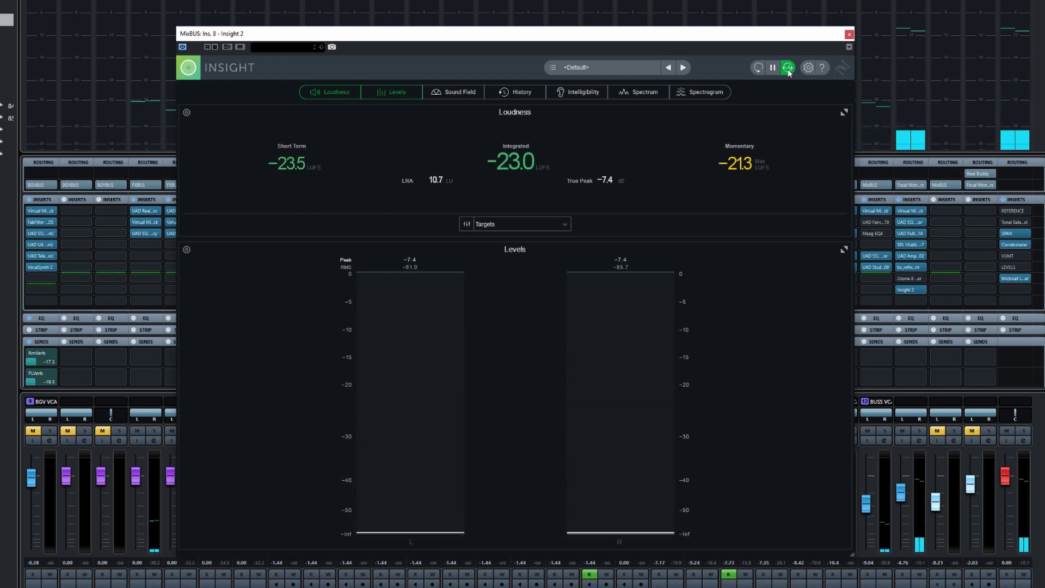
key(space)
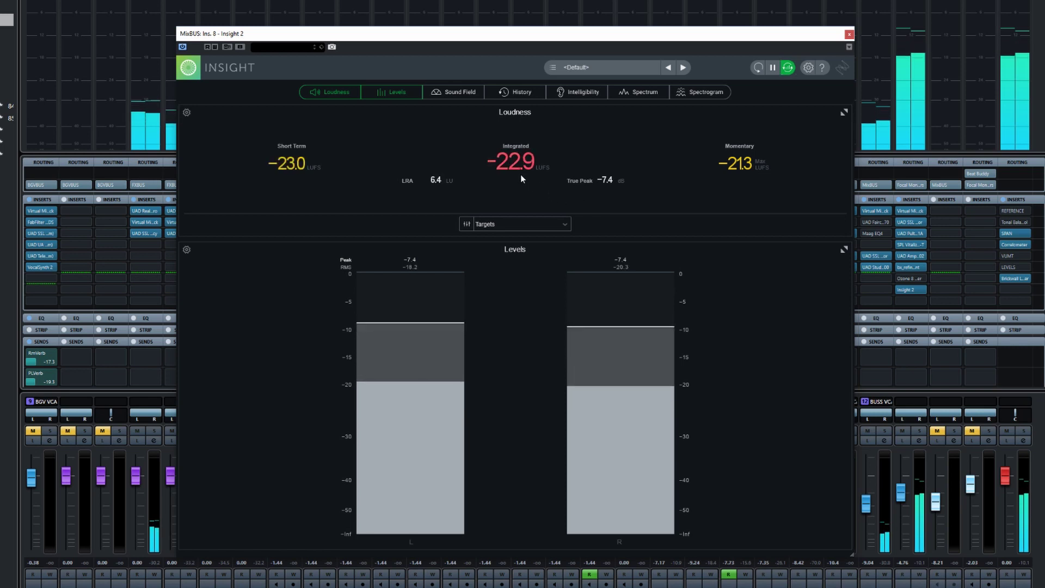
key(space)
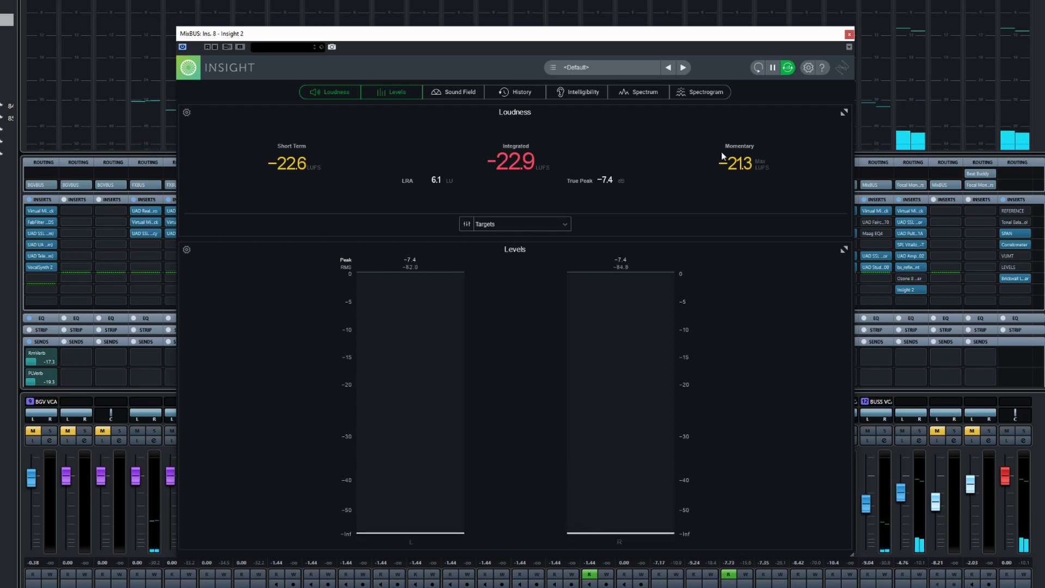
key(space)
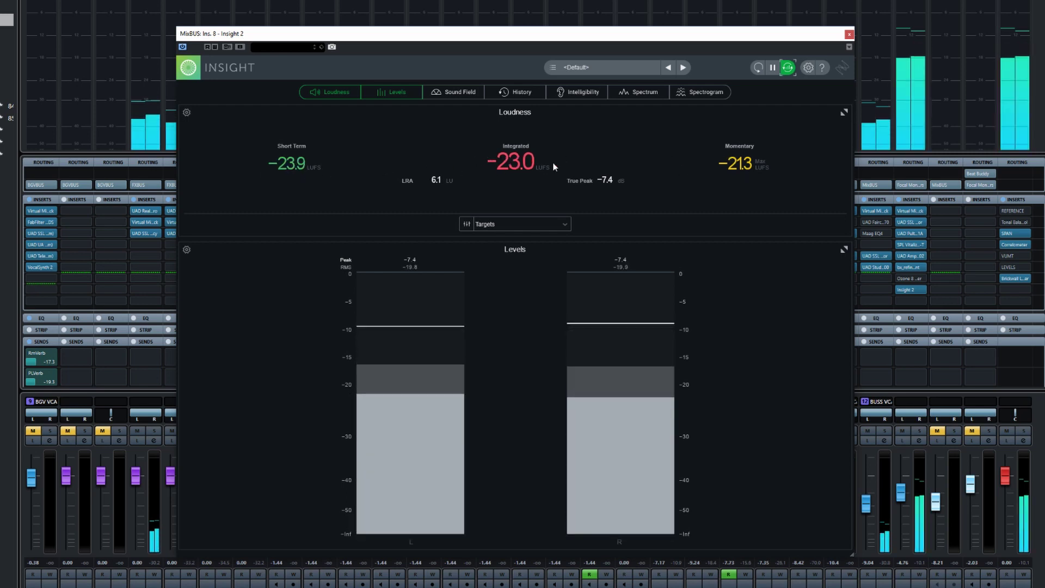
key(space)
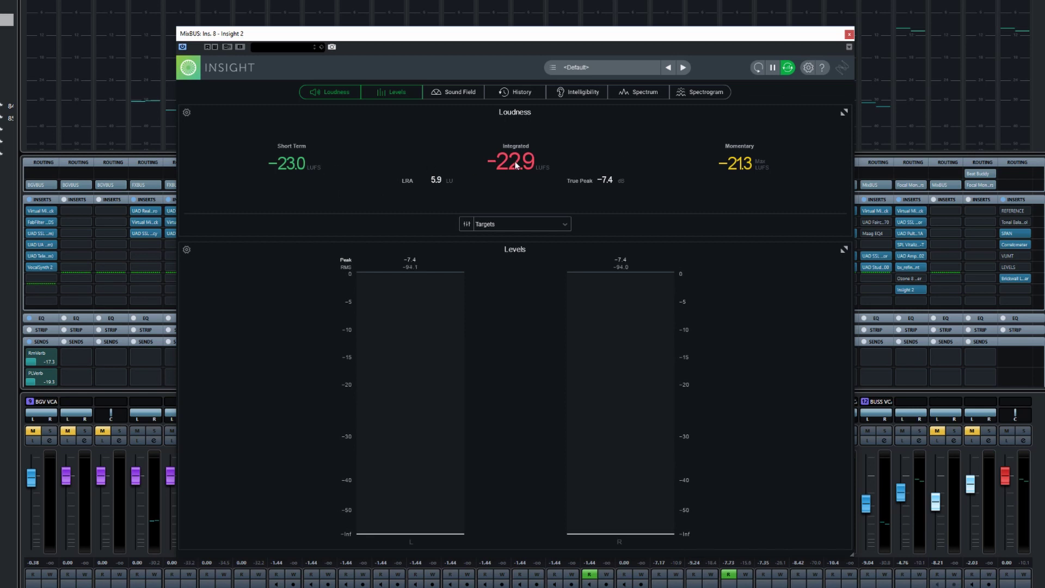
Disable keeping loudness data across playback restarts and play the mix again to compare the integrated reading.
click(788, 67)
key(space)
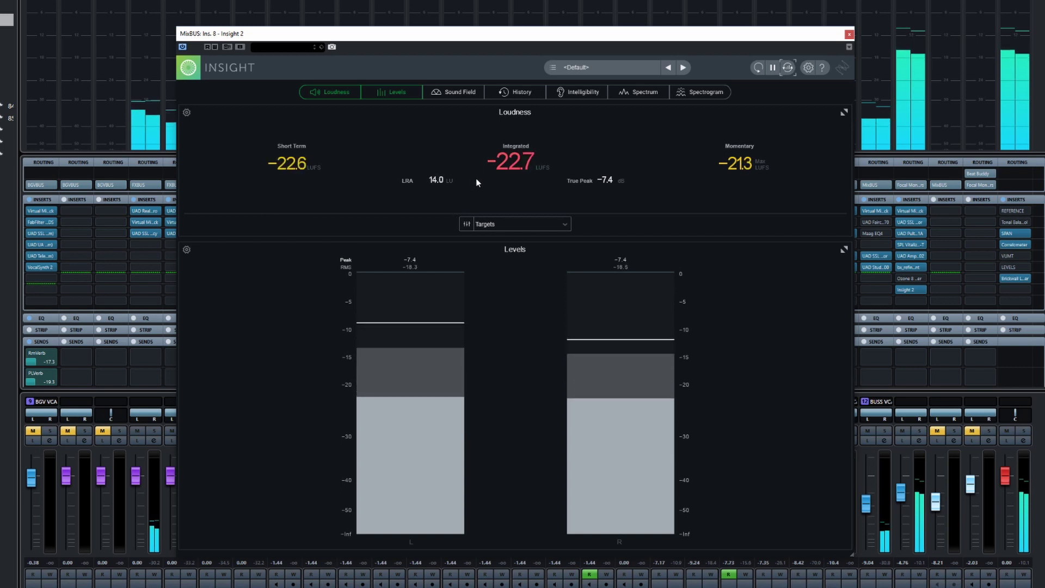
key(space)
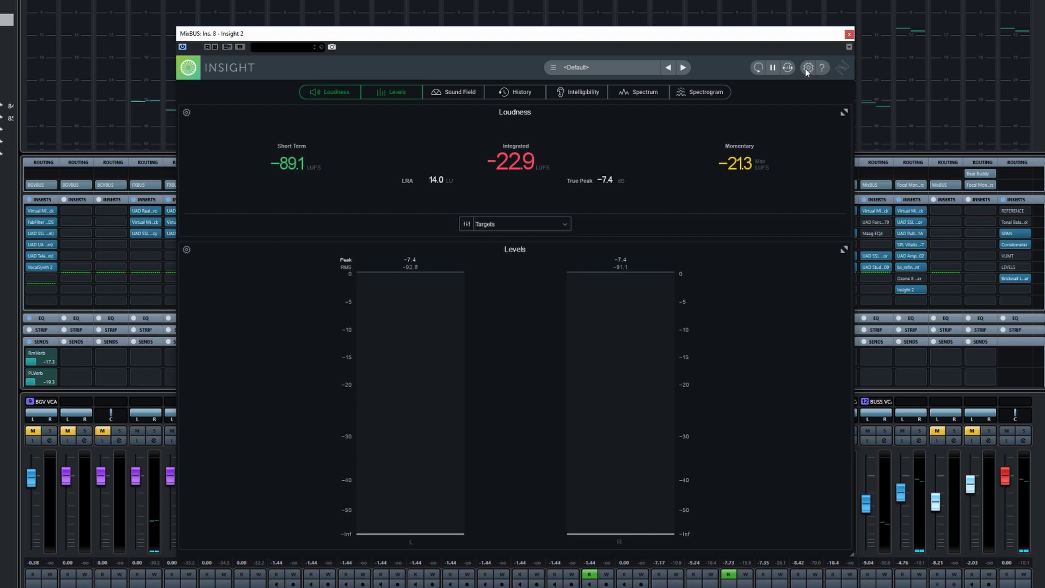
Open Insight's global options, move the dialog over the meters to review its settings, and cancel it.
click(807, 69)
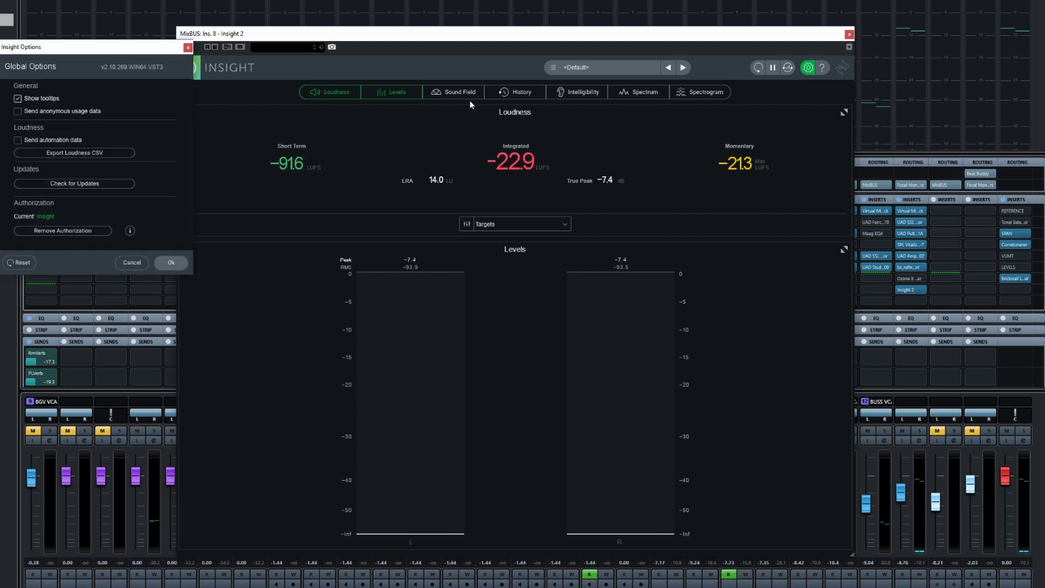
drag(116, 53, 612, 161)
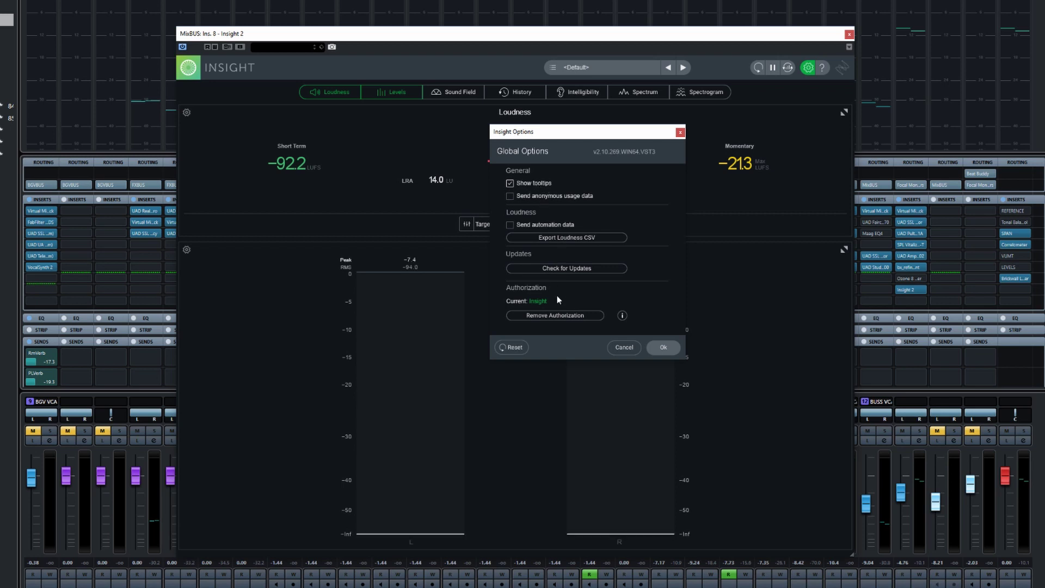
click(624, 347)
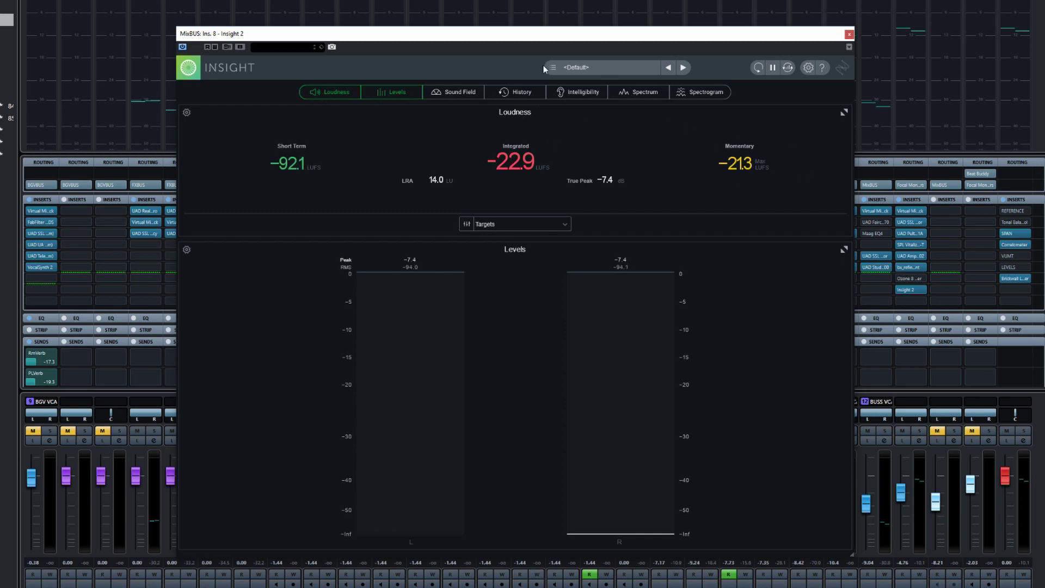
View the Loudness module by itself, restore Levels, and hide Loudness to view the Levels module alone.
click(388, 91)
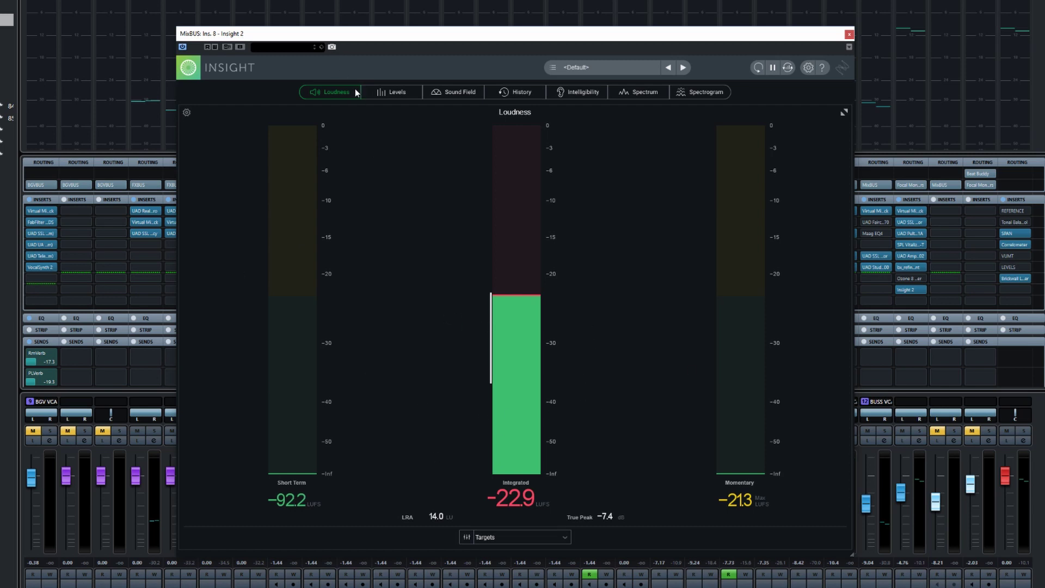
click(383, 93)
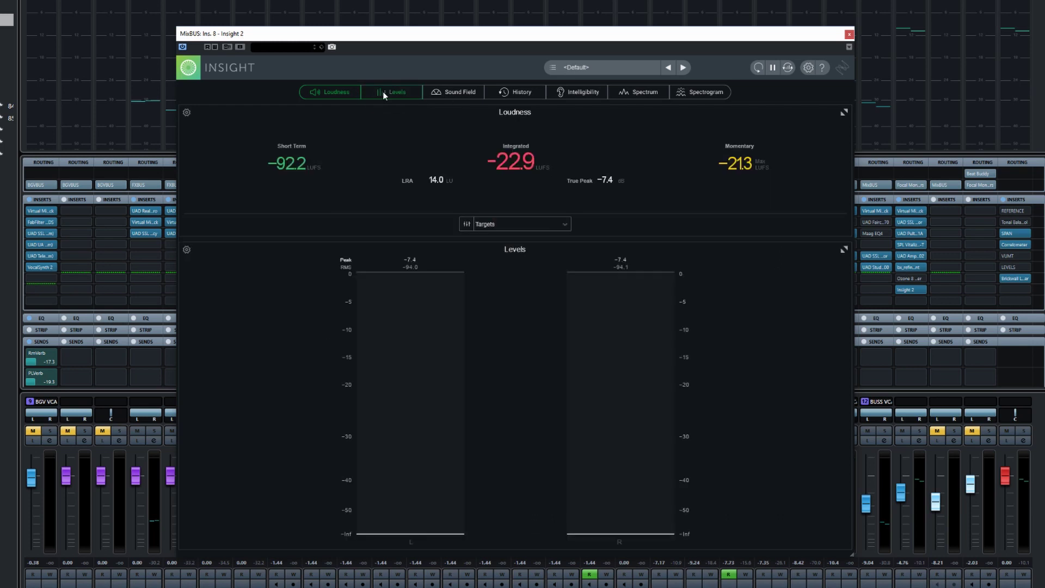
click(342, 91)
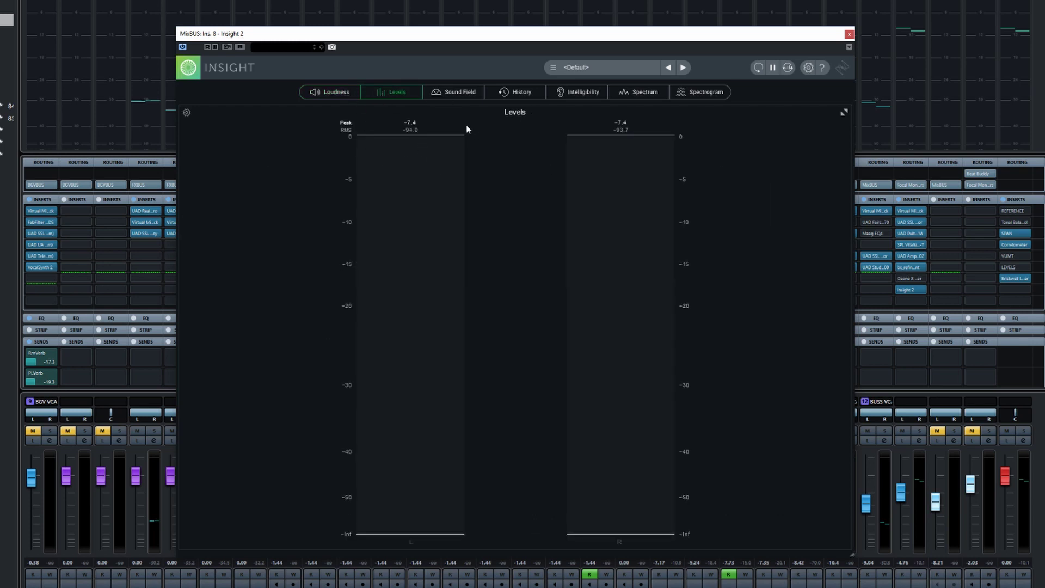
Replace the Levels module with Sound Field, then swap Sound Field for the History module.
click(458, 95)
click(400, 92)
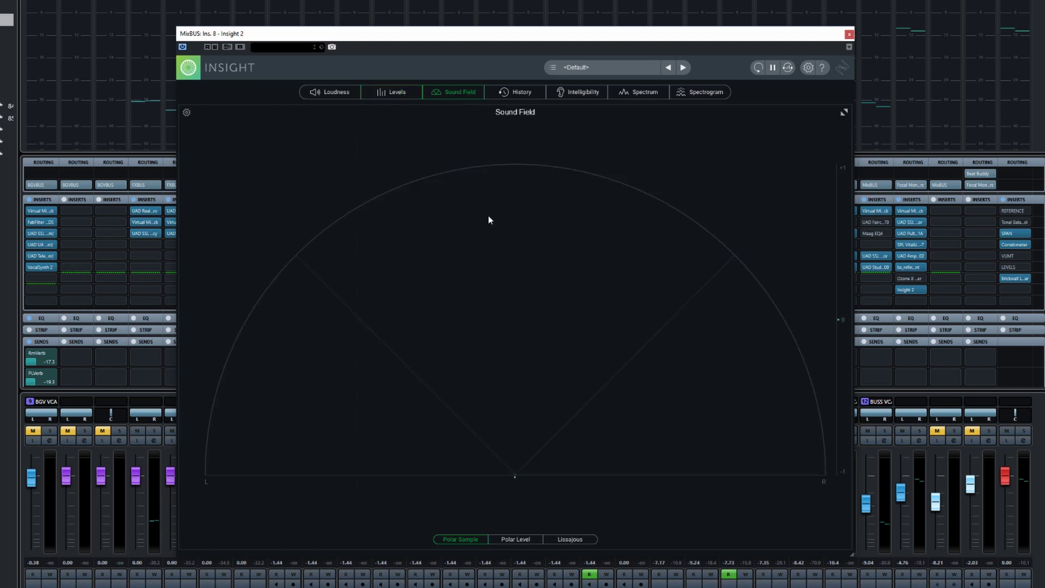
click(507, 93)
click(463, 92)
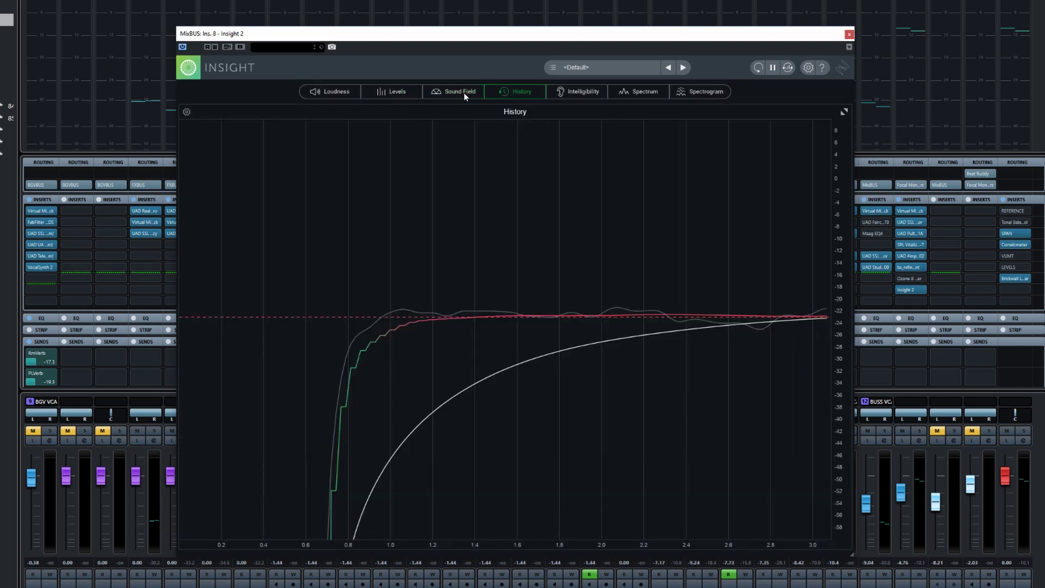
Replace History with the Intelligibility module, then swap in Spectrum and finally Spectrogram so each is viewed alone.
click(571, 91)
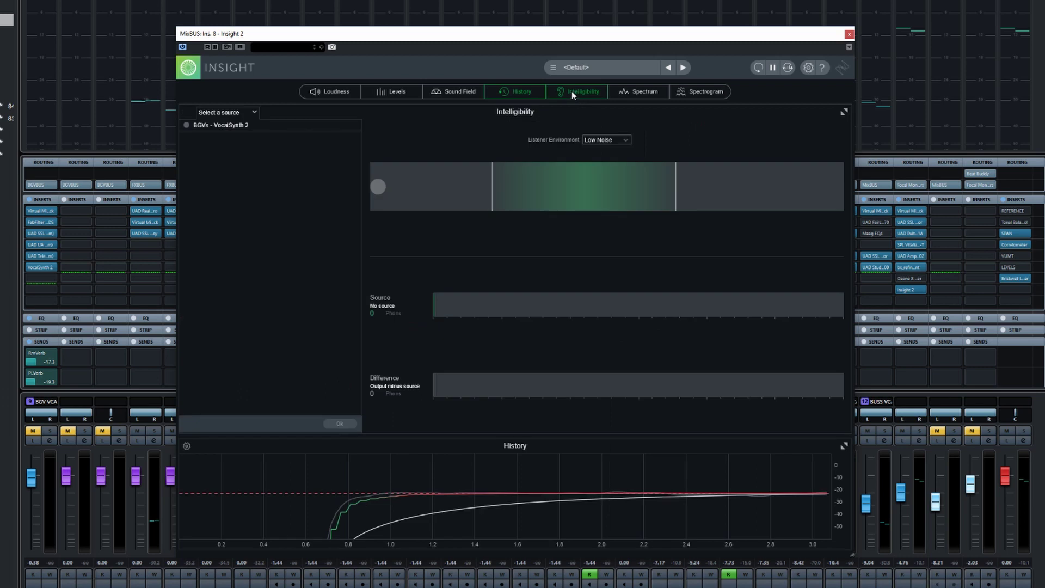
click(528, 93)
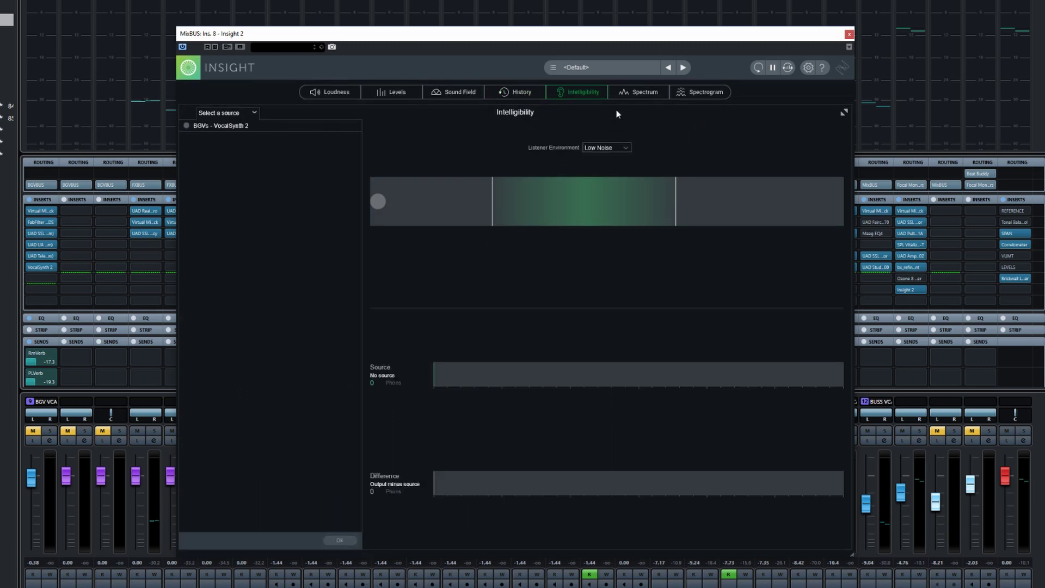
click(626, 88)
click(586, 90)
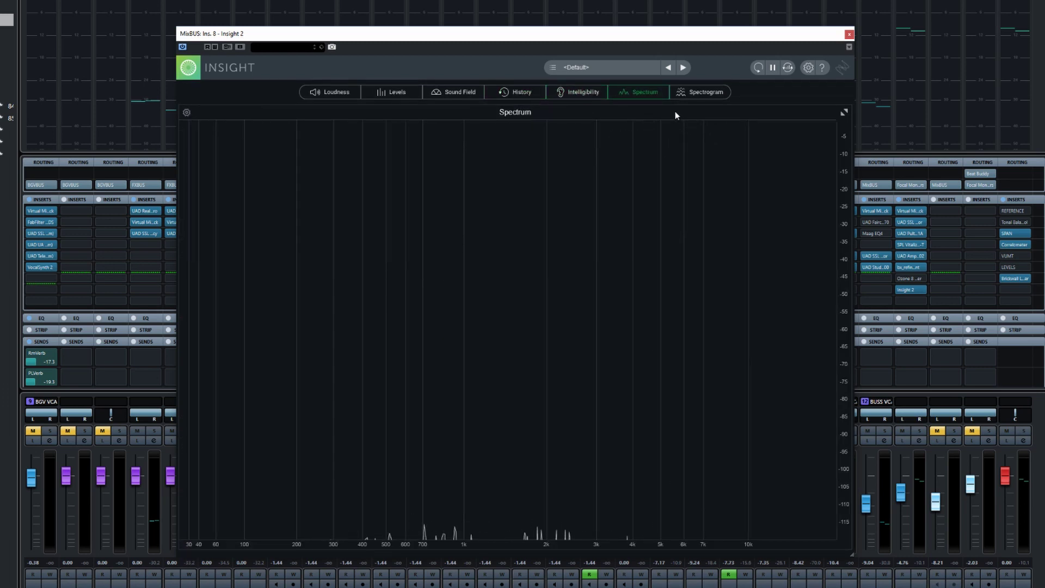
click(687, 91)
click(646, 93)
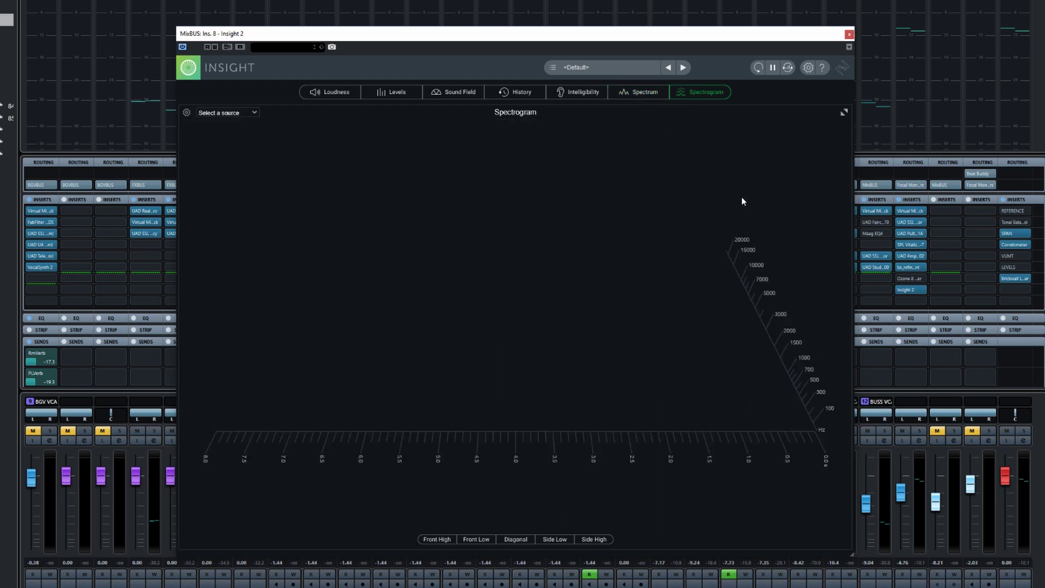
Add the Loudness, Levels, Sound Field, History, Intelligibility and Spectrum modules alongside Spectrogram.
click(346, 96)
click(380, 89)
click(456, 91)
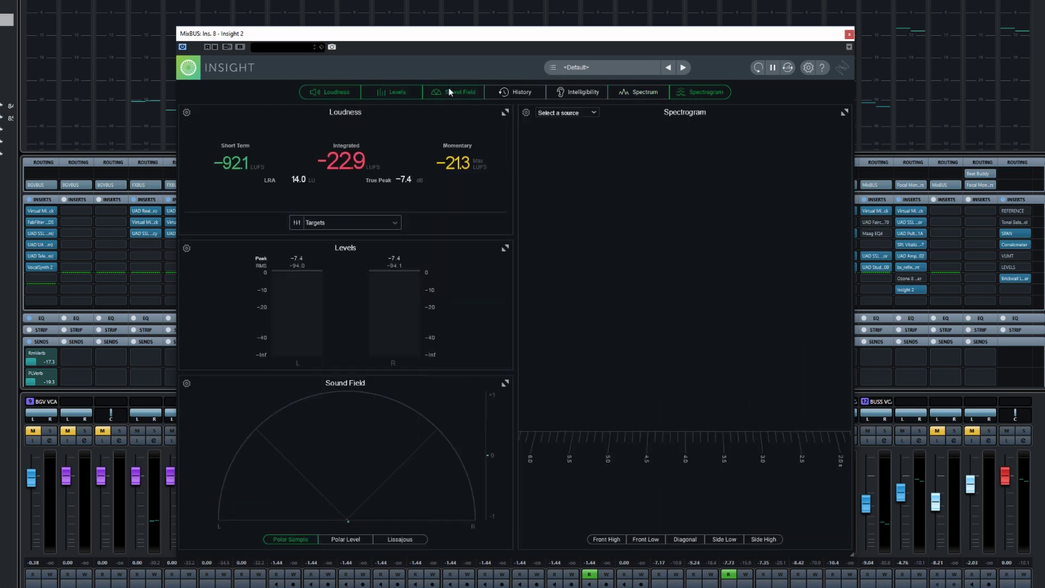
click(525, 90)
click(597, 94)
click(639, 92)
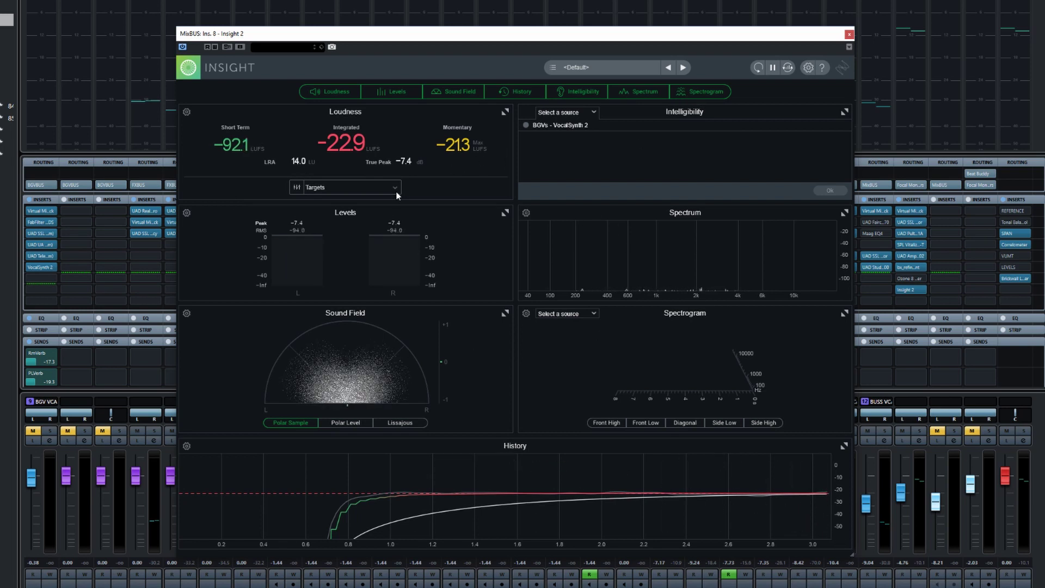
Hide the Loudness, Levels and Sound Field modules one after another, then restore all three.
click(332, 93)
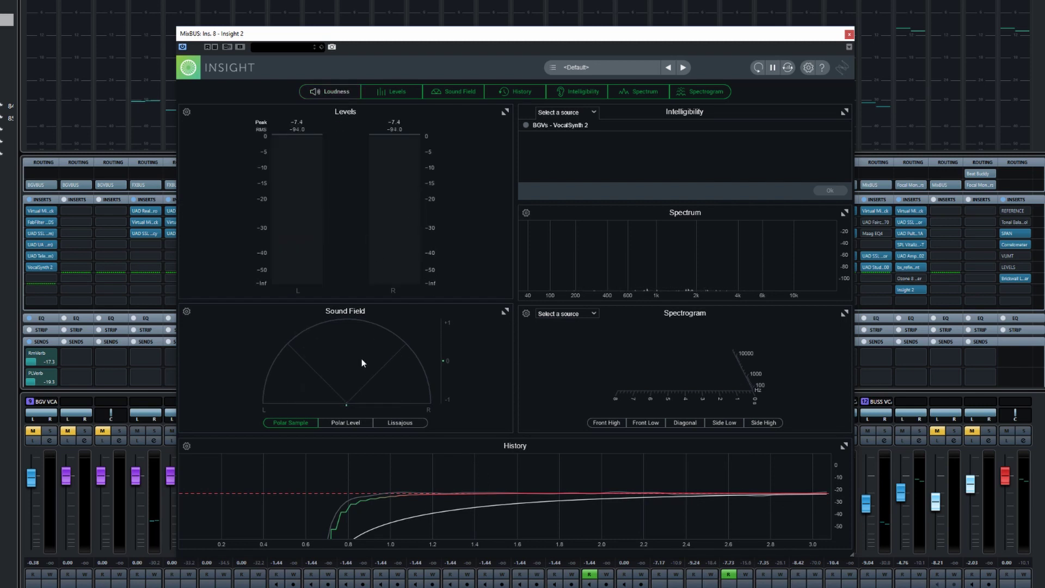
click(392, 92)
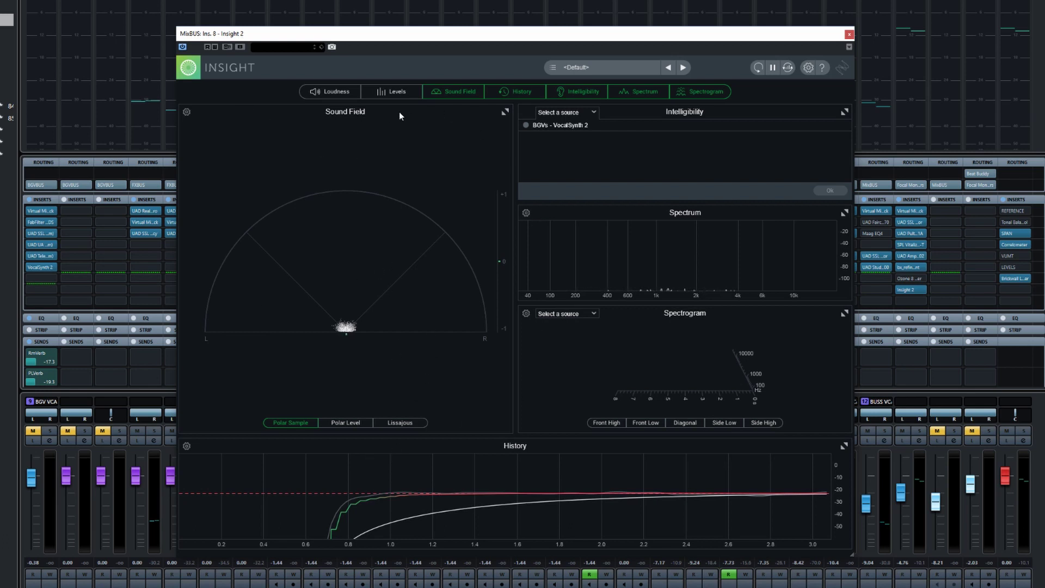
click(457, 92)
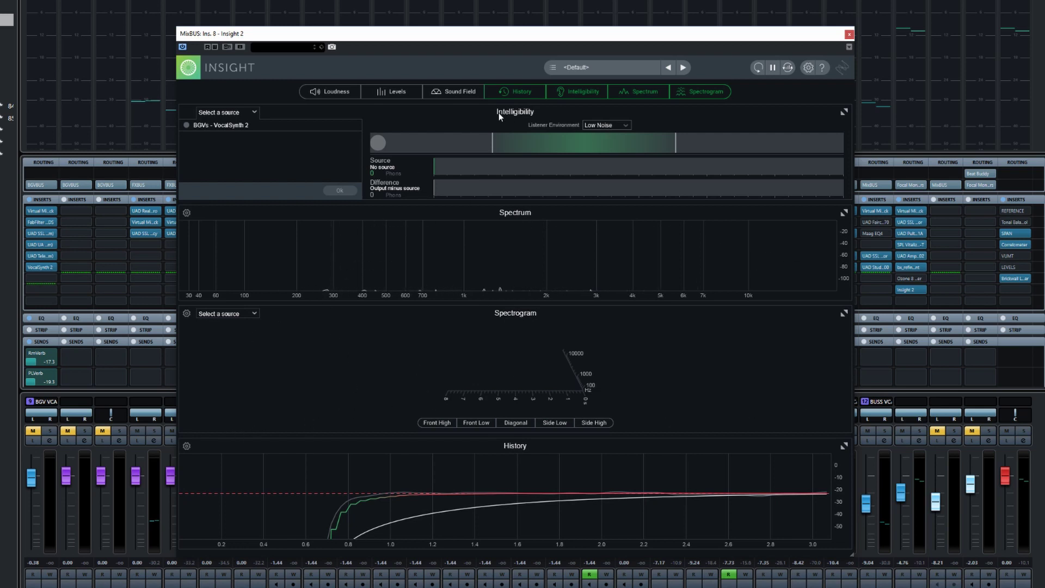
click(457, 94)
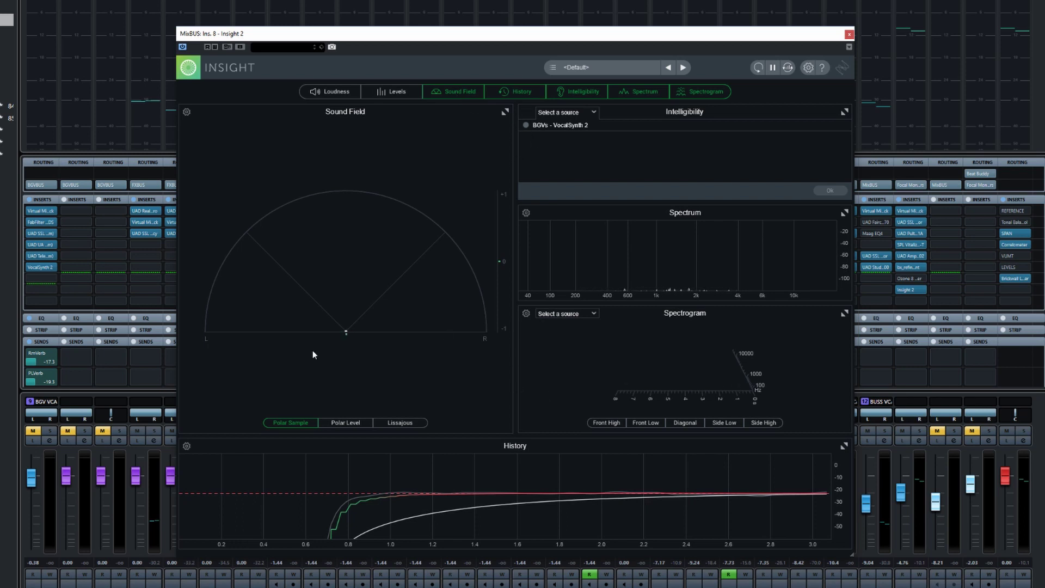
click(381, 91)
click(338, 93)
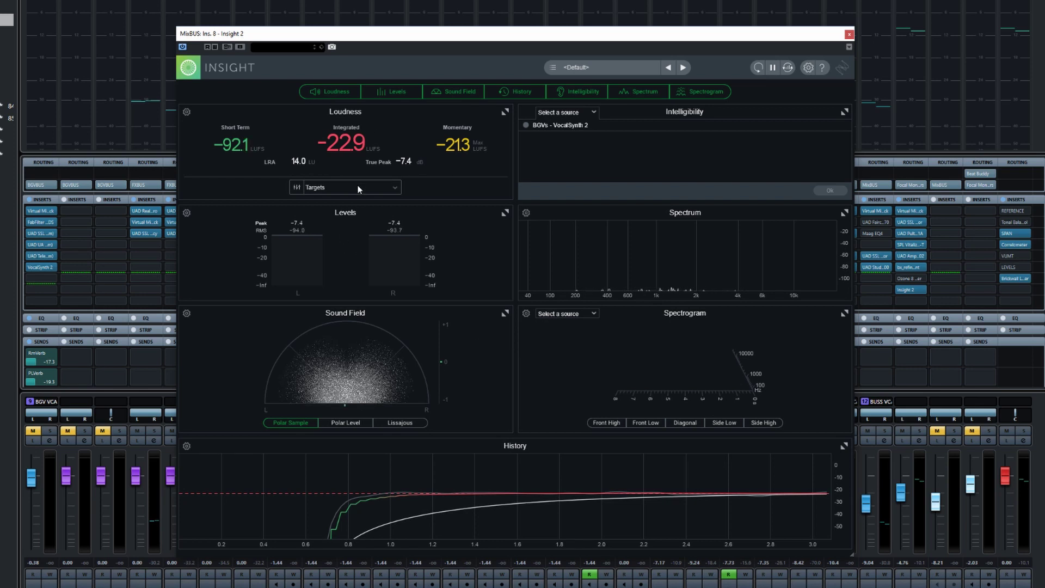
Hide the Levels, Loudness, Intelligibility and Spectrogram modules, keeping only Sound Field, Spectrum and History.
click(381, 93)
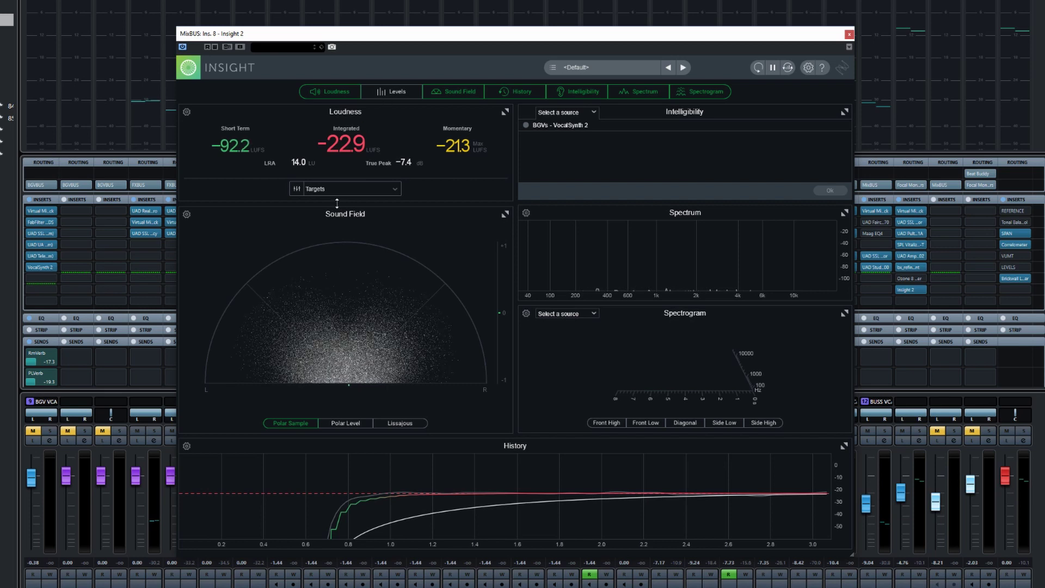
drag(337, 203, 333, 235)
click(330, 90)
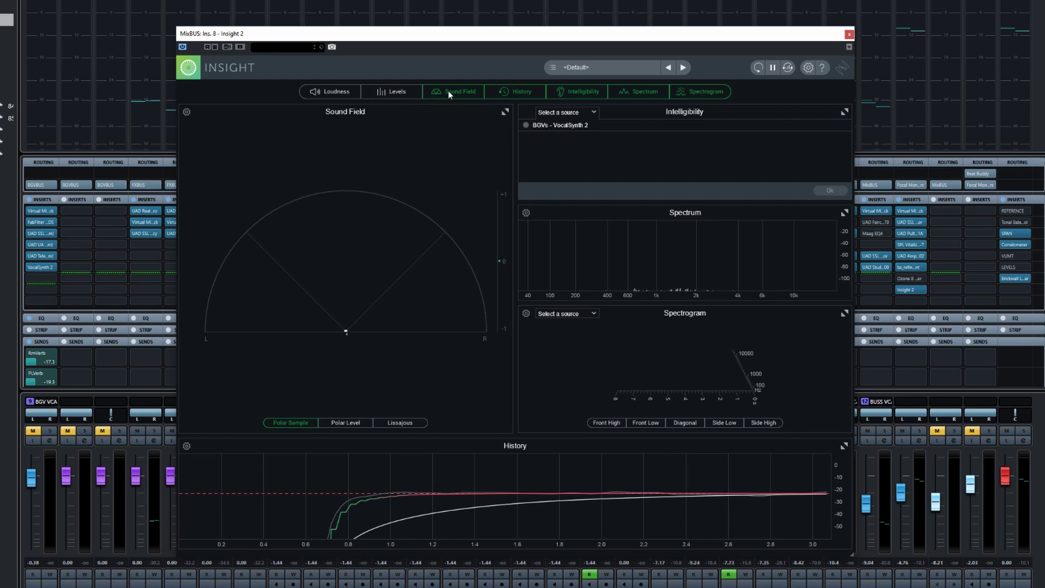
click(575, 93)
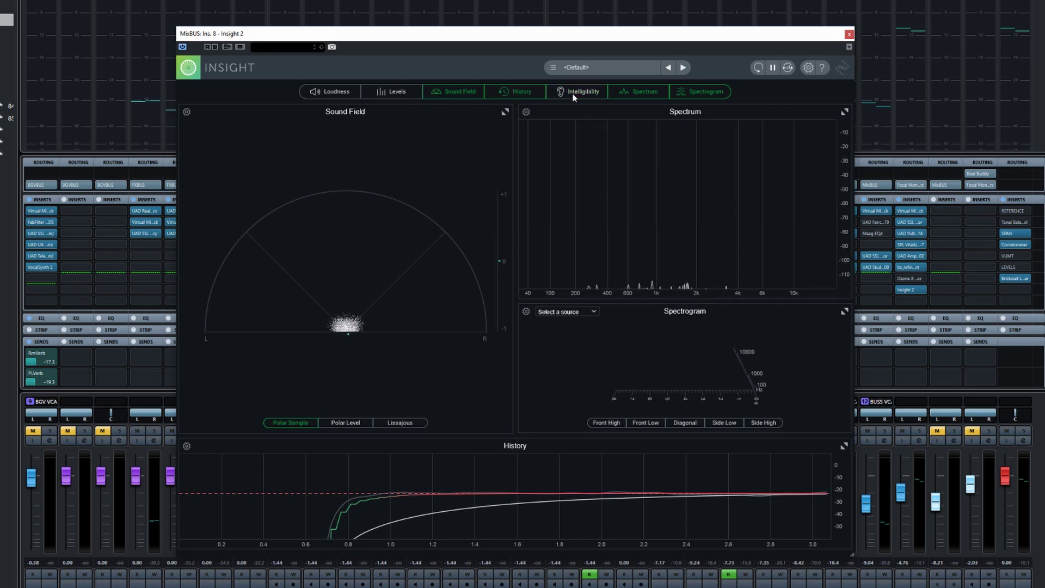
click(711, 95)
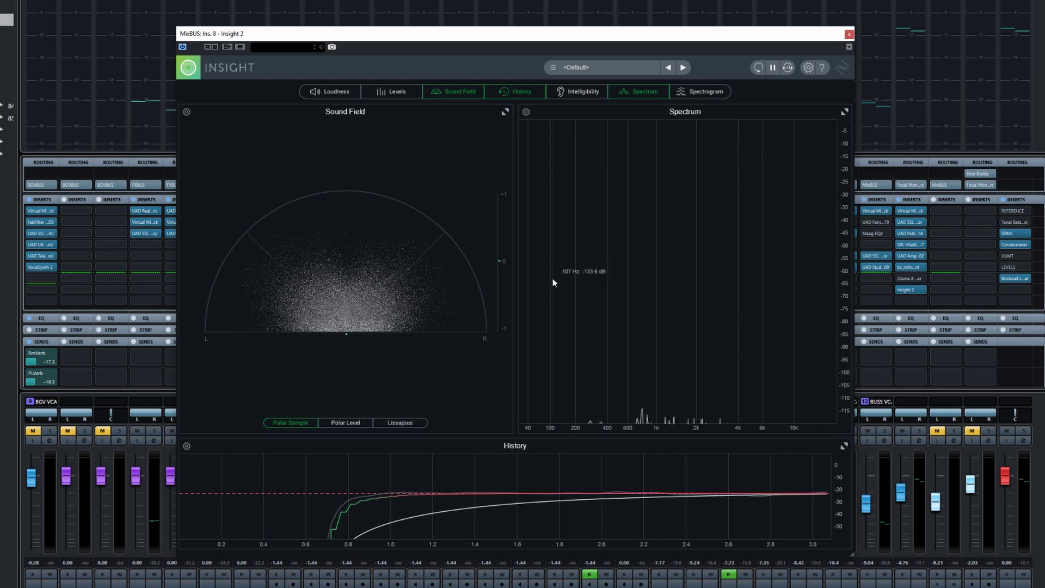
Add Levels and Loudness above Sound Field, adjusting the divider so their column is narrower than the Spectrum module.
drag(517, 267, 393, 265)
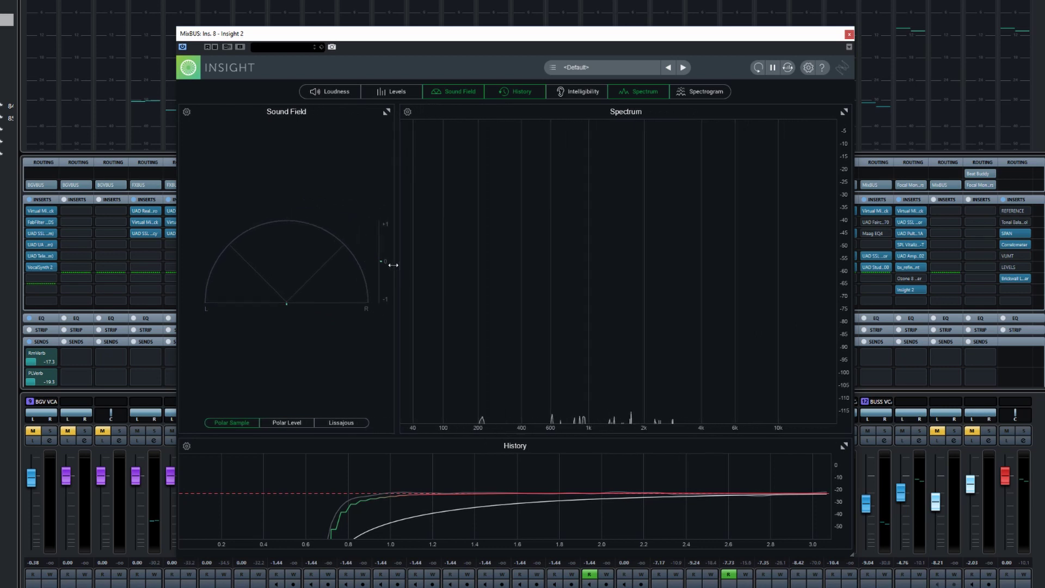
click(397, 88)
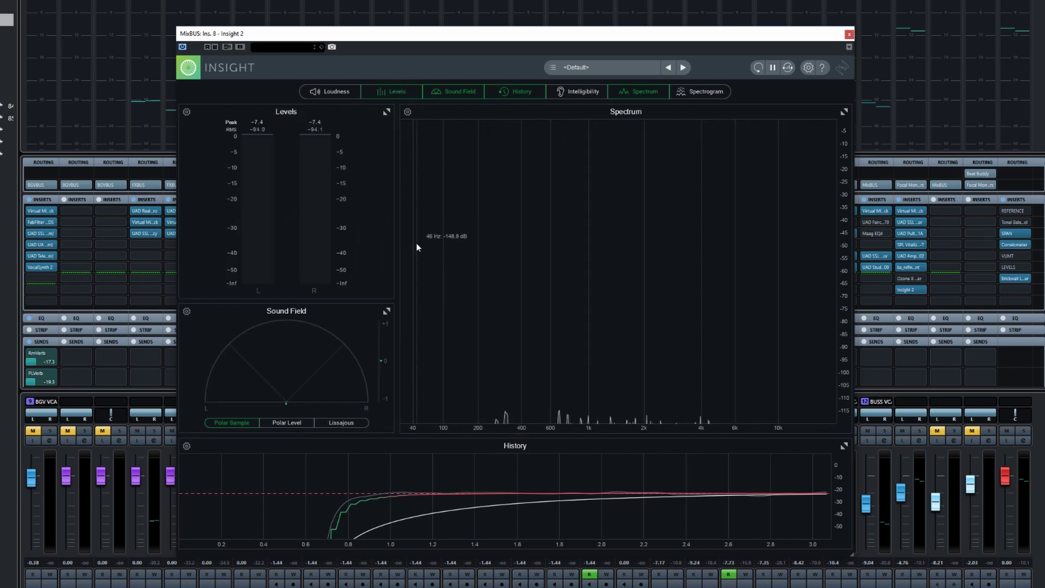
drag(397, 249, 444, 253)
click(328, 93)
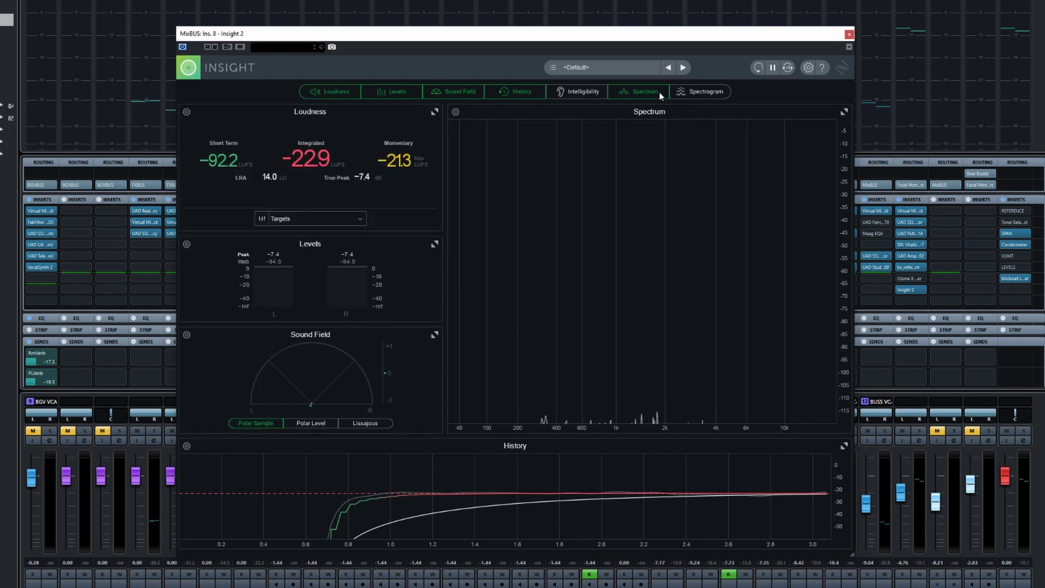
Hide History and adjust the module dividers, shortening Loudness, raising Sound Field slightly and keeping Spectrum the wider column.
click(527, 91)
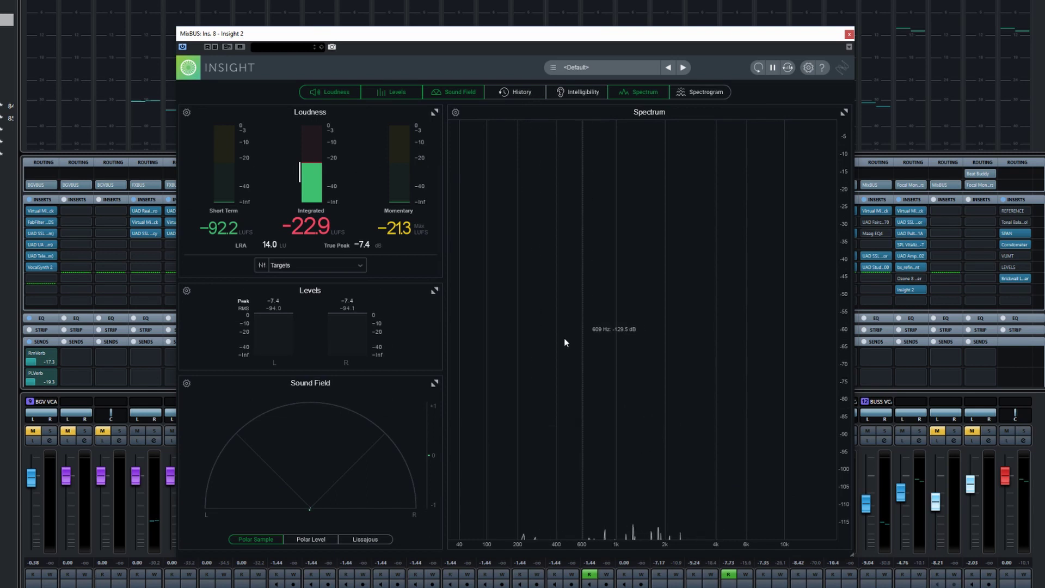
drag(446, 321, 634, 318)
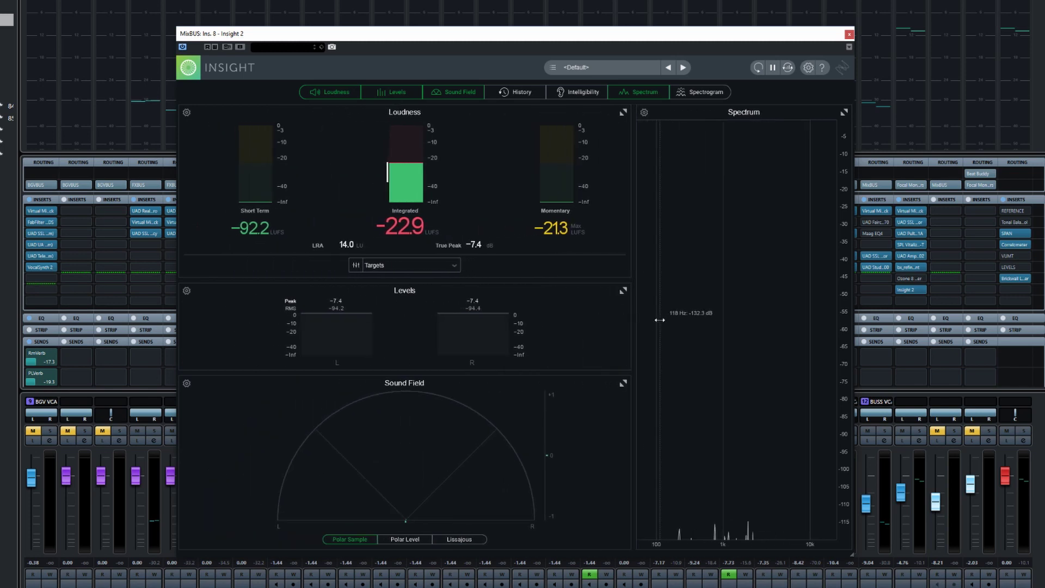
drag(503, 278, 508, 230)
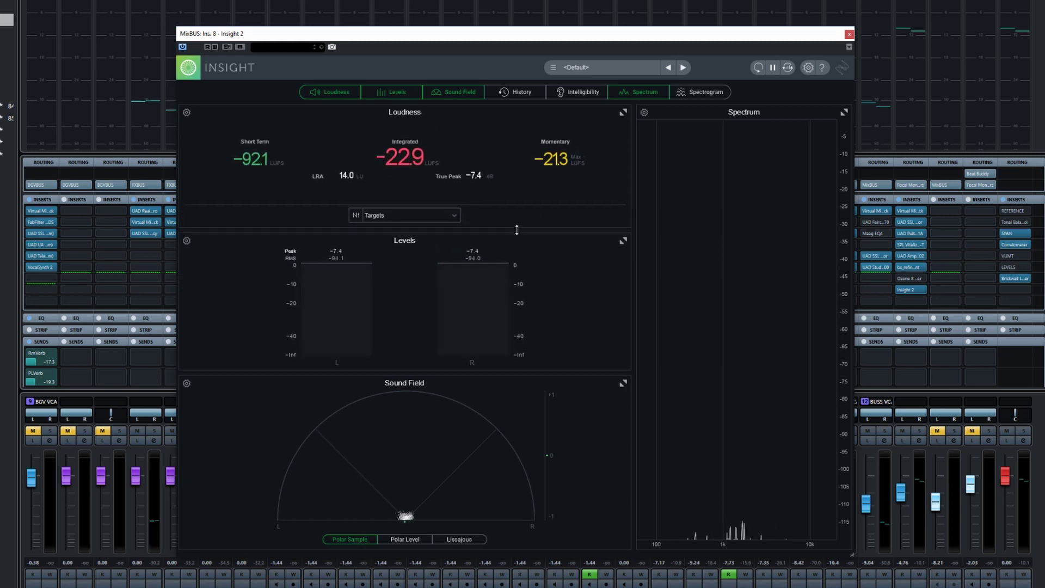
drag(518, 374, 518, 366)
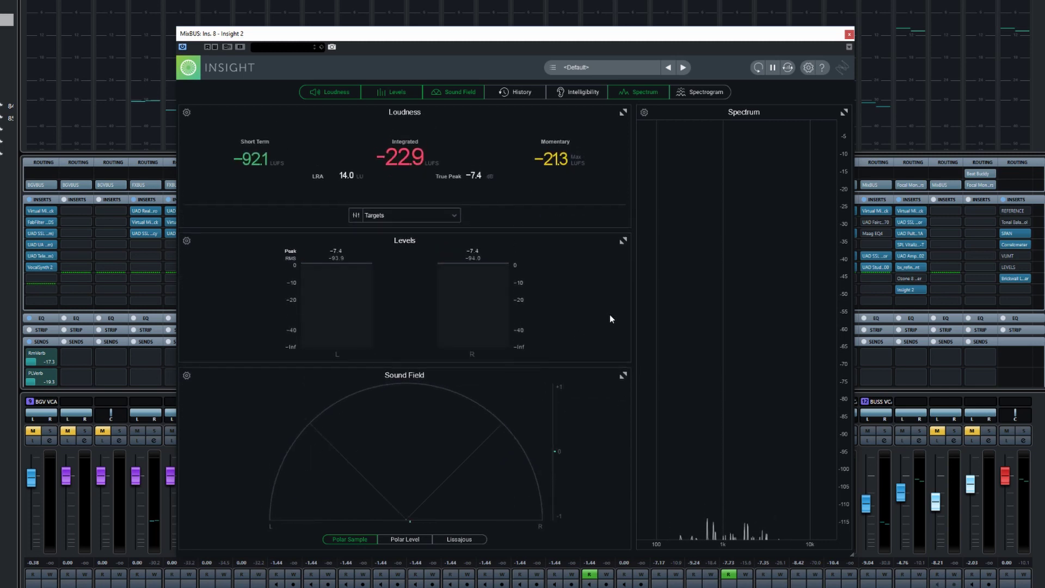
drag(634, 301, 442, 300)
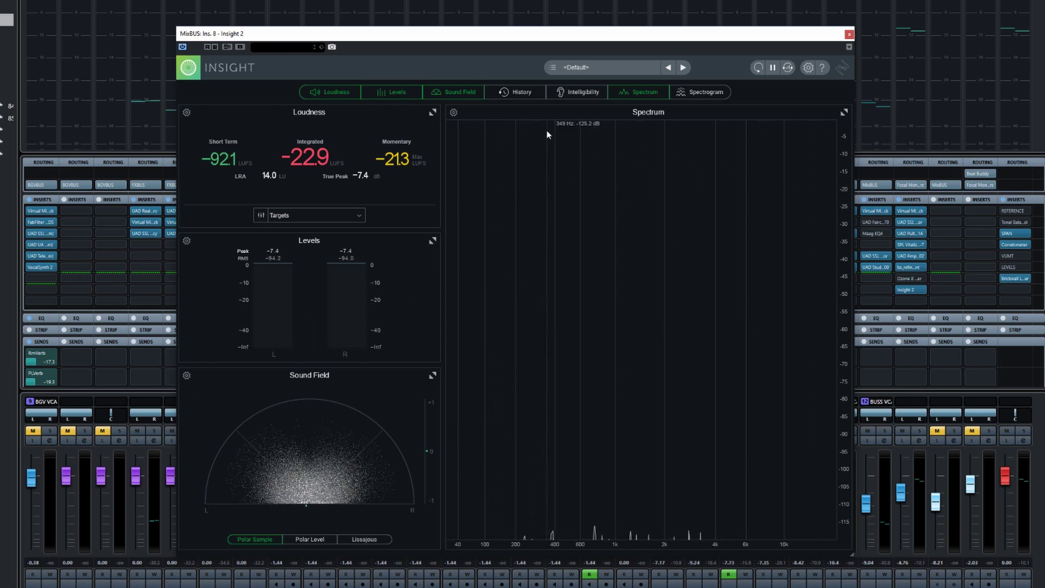
Toggle the History and Sound Field modules and widen the Loudness, Levels and Sound Field column to narrow Spectrum.
click(519, 94)
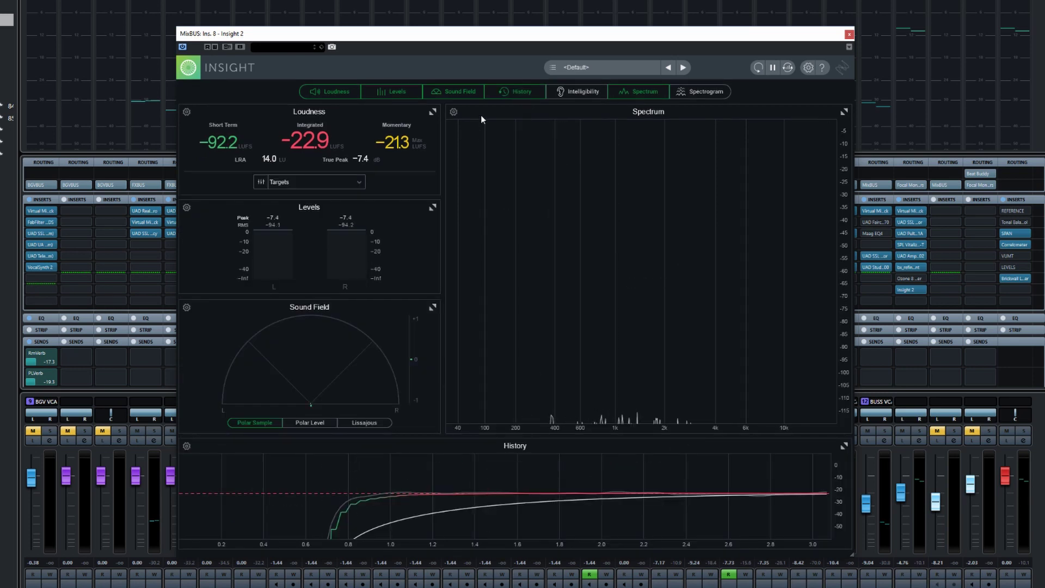
click(515, 93)
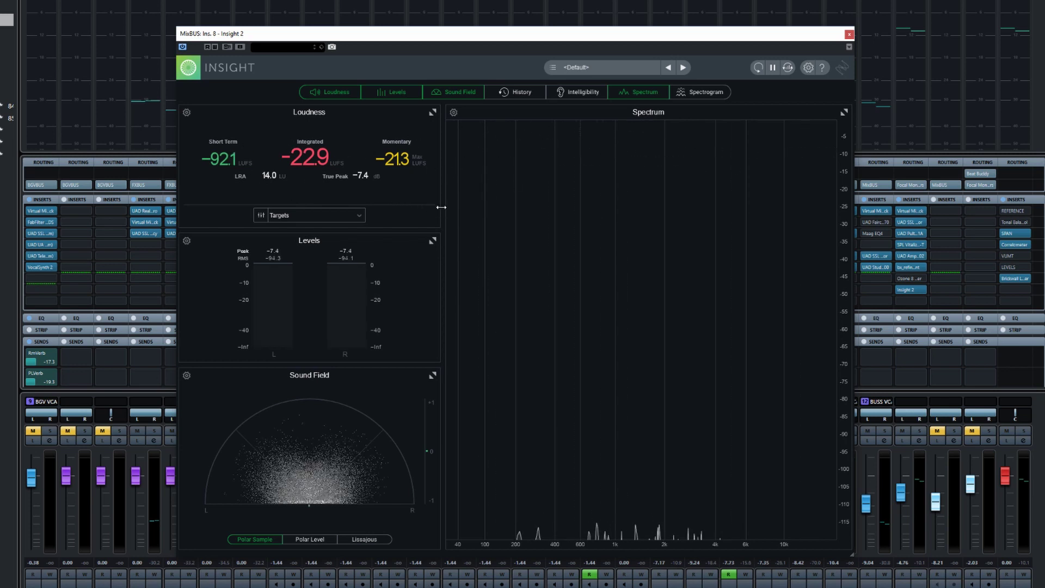
drag(444, 210, 566, 218)
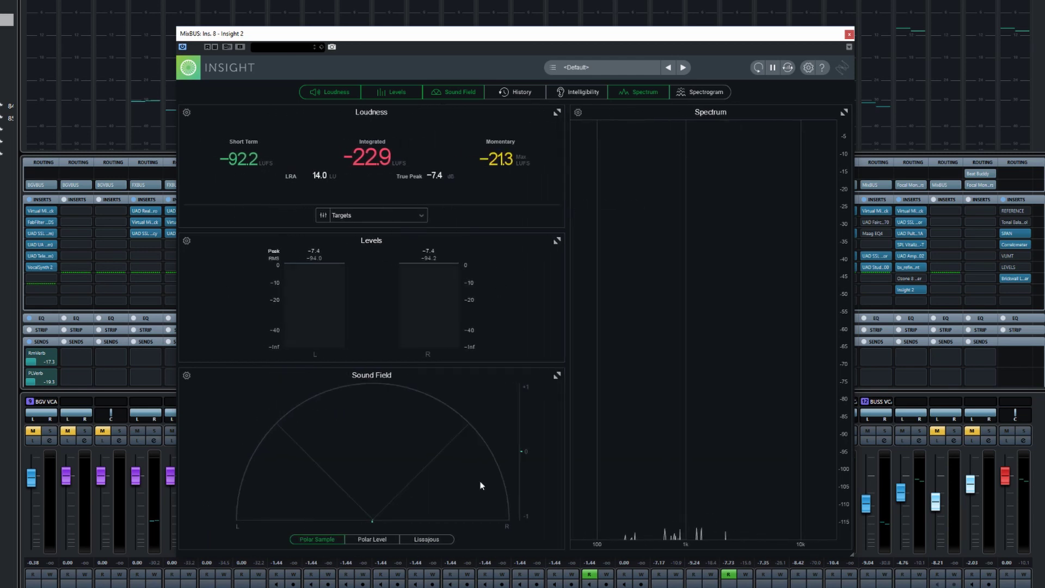
click(440, 93)
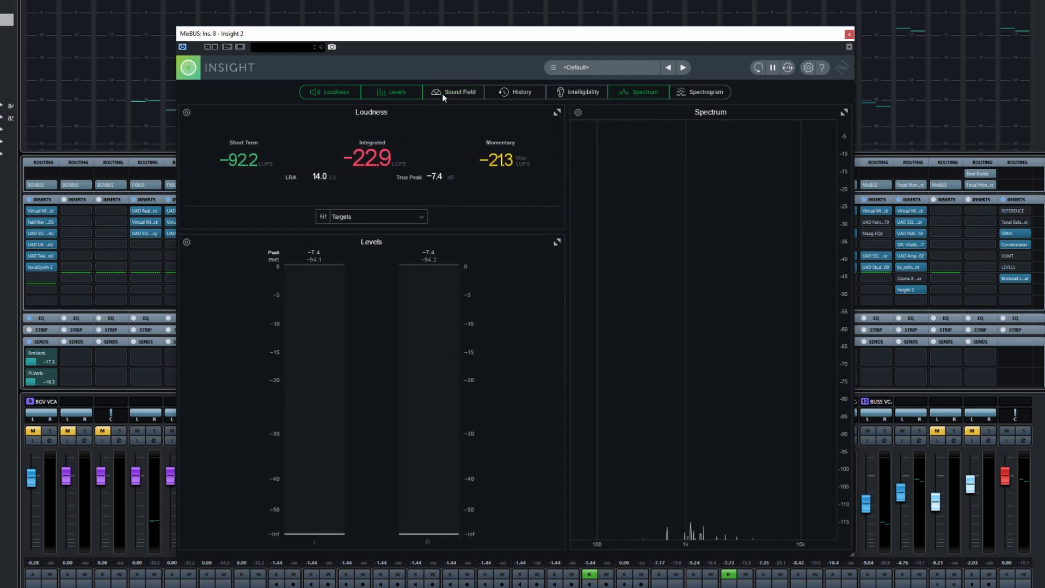
click(441, 93)
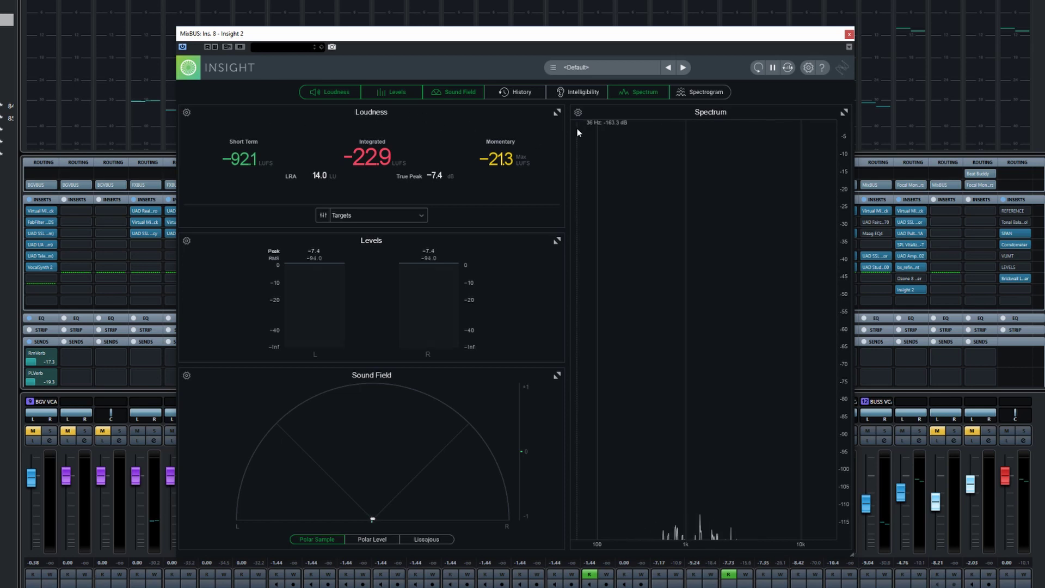
Maximize and restore the Loudness and Spectrum modules in turn, then move the column divider to widen Spectrum.
click(556, 113)
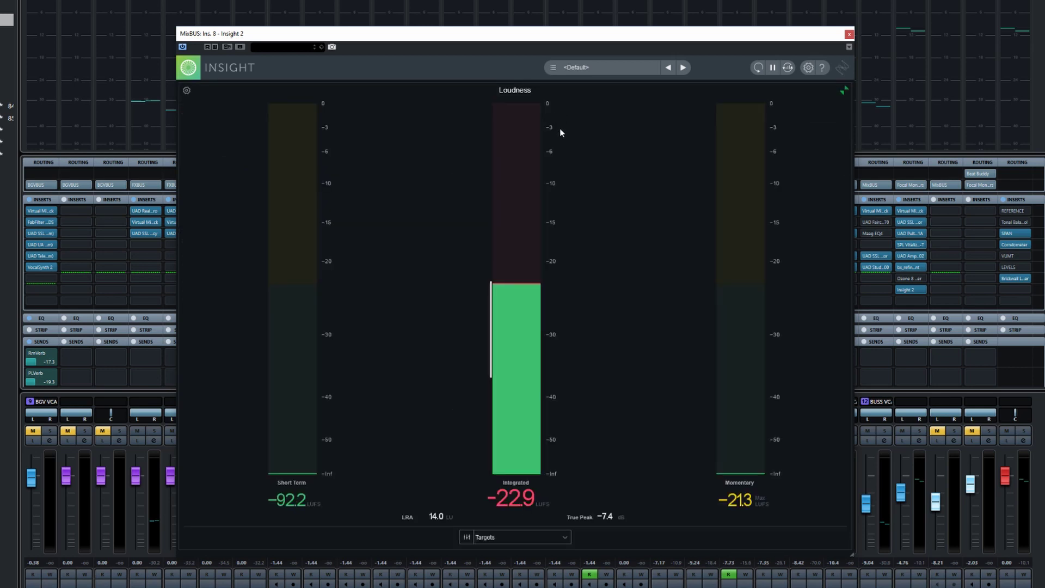
click(845, 91)
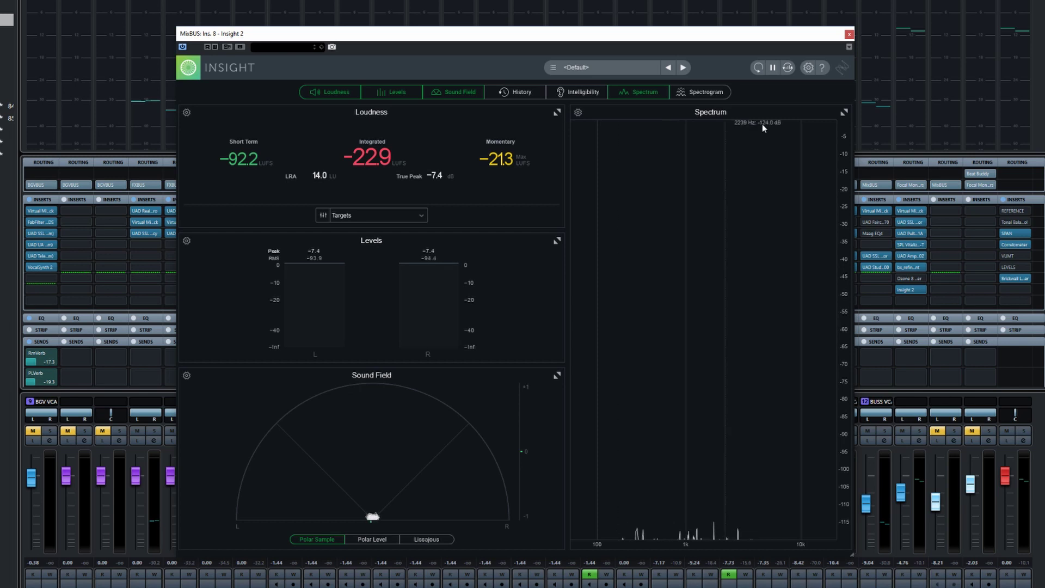
click(844, 112)
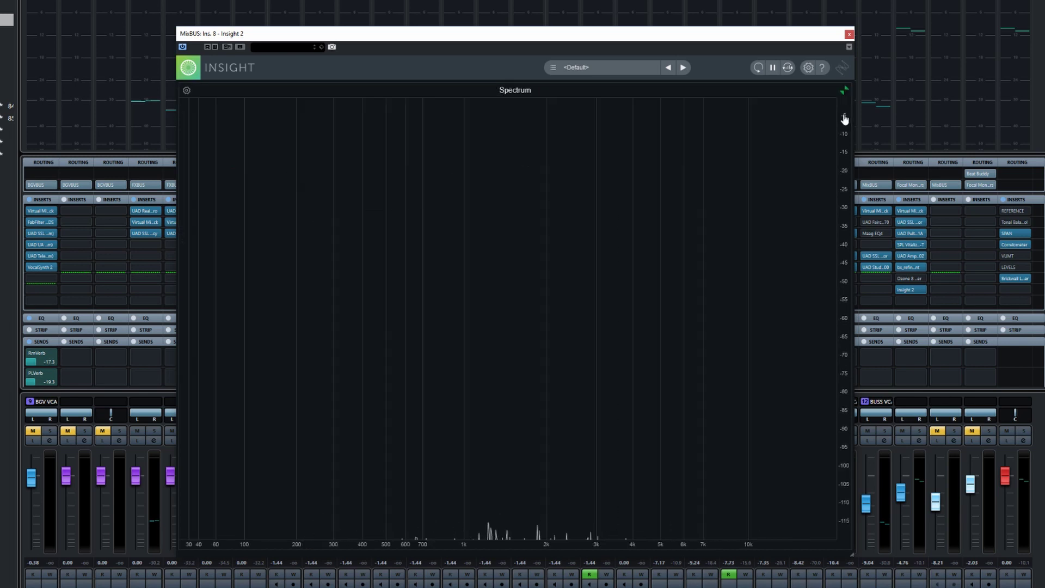
click(844, 91)
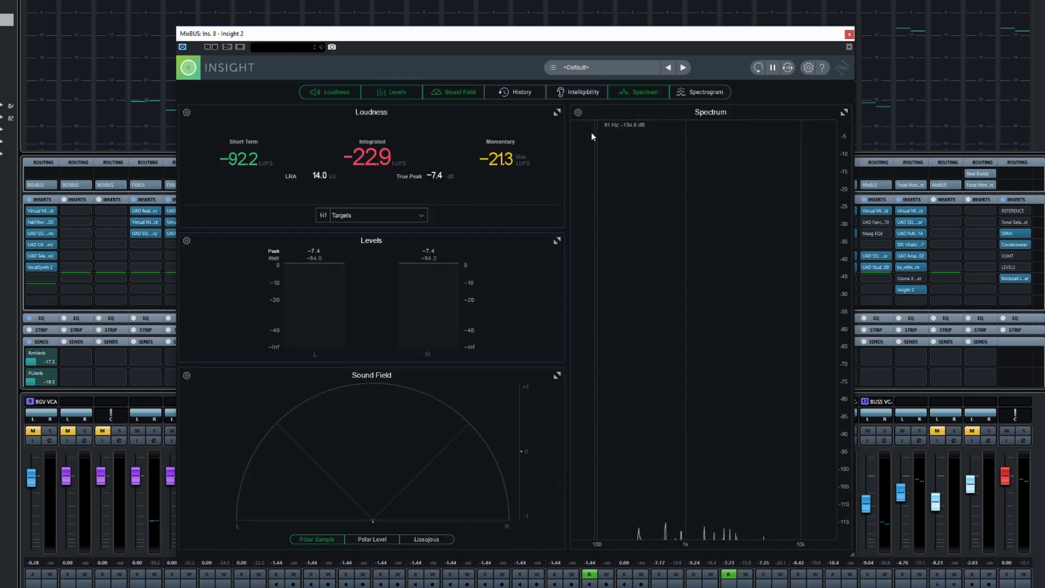
drag(567, 156, 480, 185)
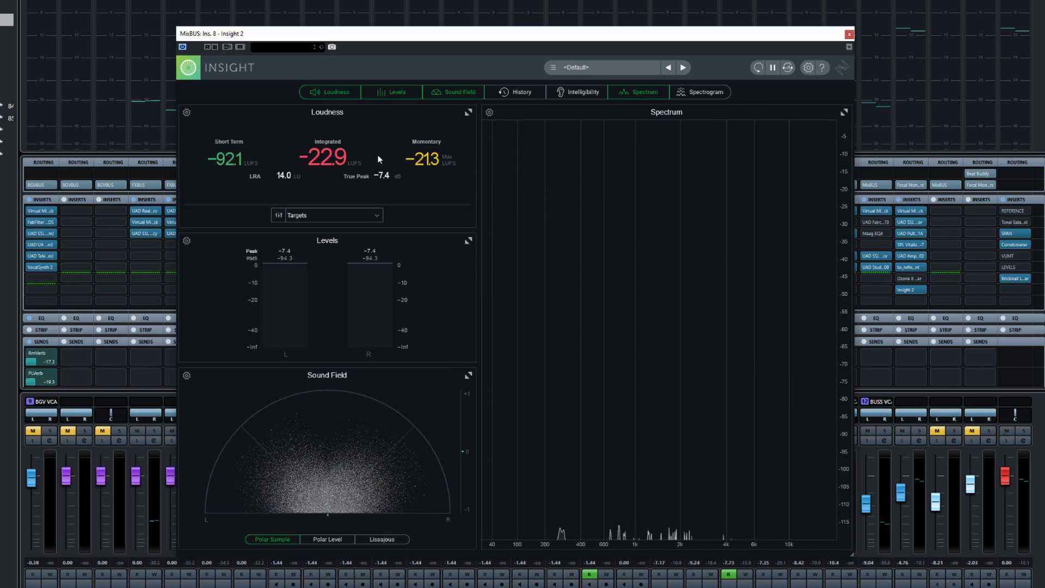
Hide Loudness, Levels and Sound Field, then bring back Levels and Loudness beside Spectrum.
click(342, 91)
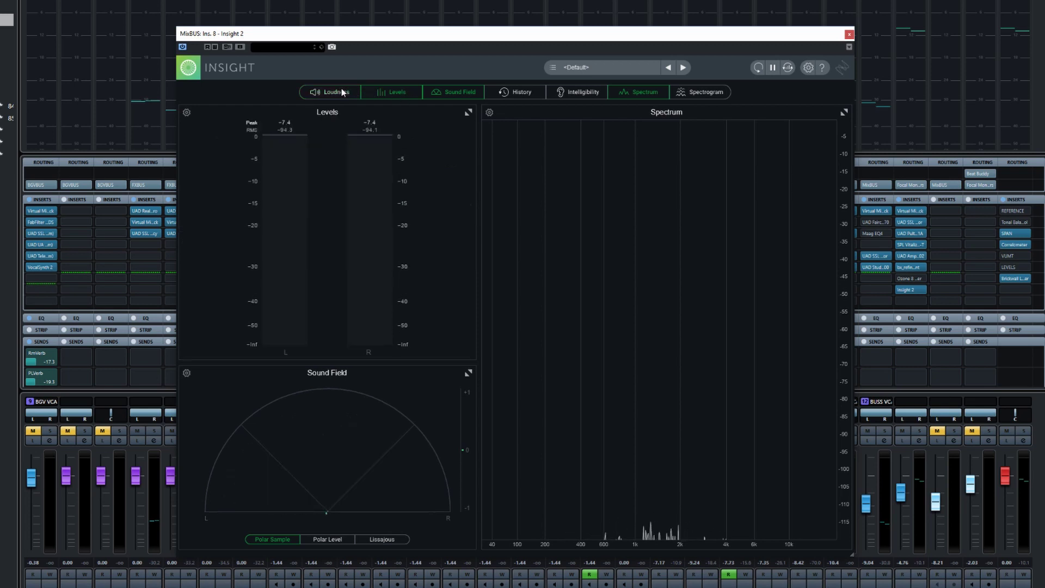
click(370, 92)
click(433, 91)
click(383, 93)
click(330, 91)
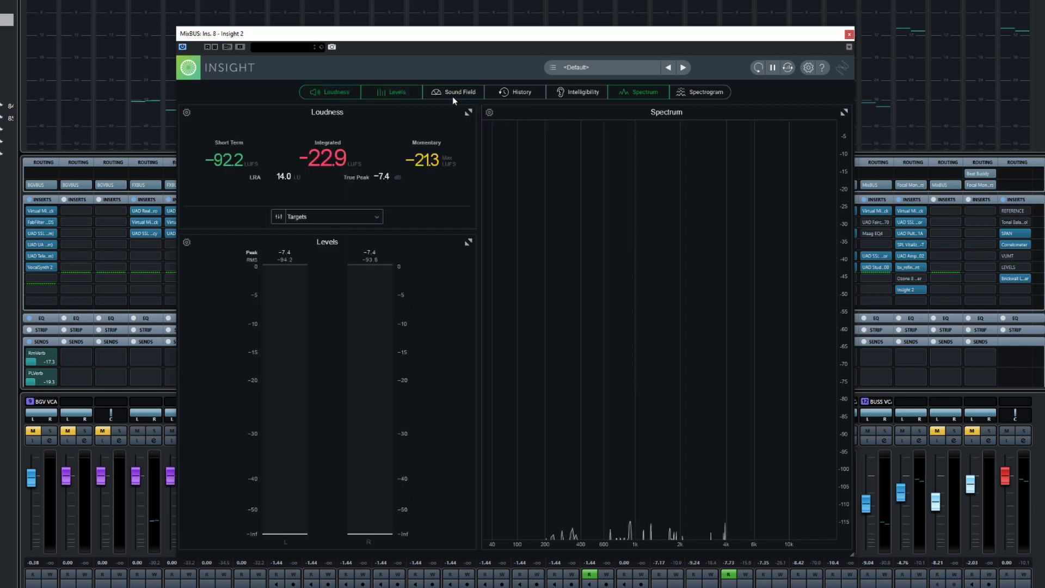
Show Sound Field and widen its column slightly, and also show the Intelligibility, Spectrogram and History modules.
click(452, 93)
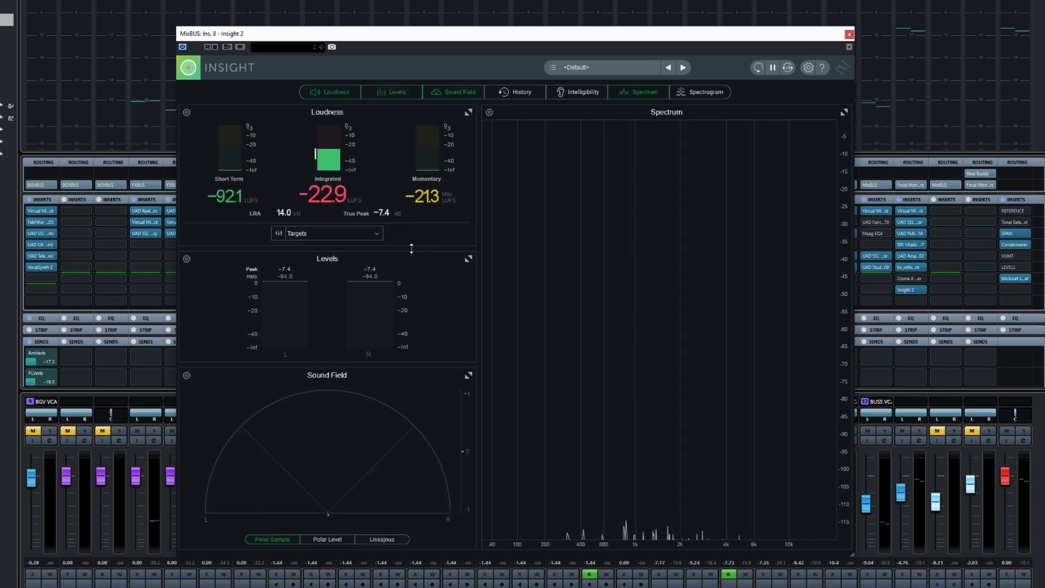
mouse_move(478, 239)
mouse_down()
mouse_move(551, 238)
mouse_move(482, 238)
mouse_up()
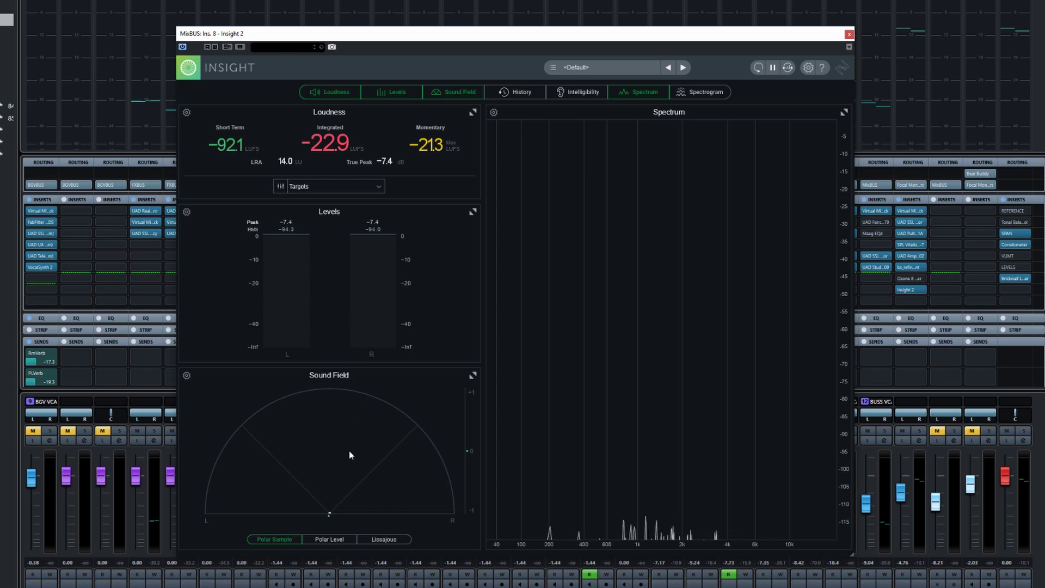
click(572, 93)
click(702, 92)
click(528, 93)
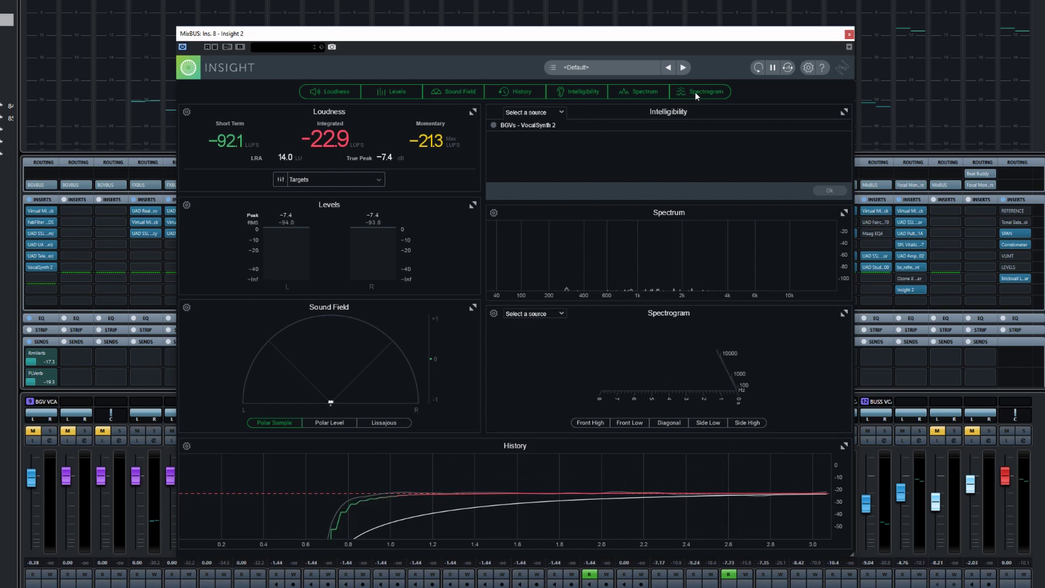
Hide Sound Field, Levels and Loudness, then bring back Loudness and narrow it beside Intelligibility, Spectrum and Spectrogram.
click(450, 91)
click(398, 91)
click(335, 93)
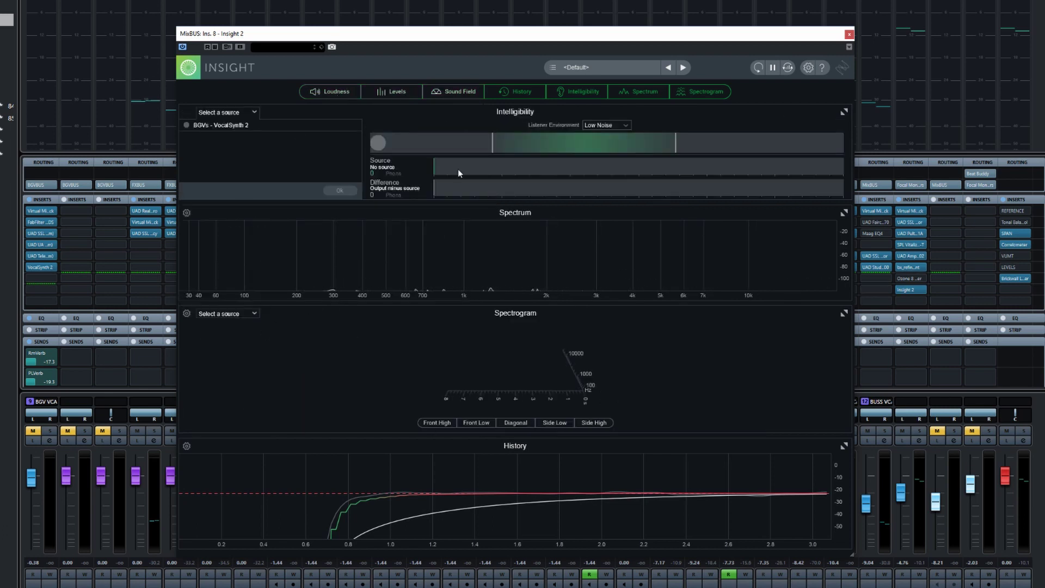
click(338, 92)
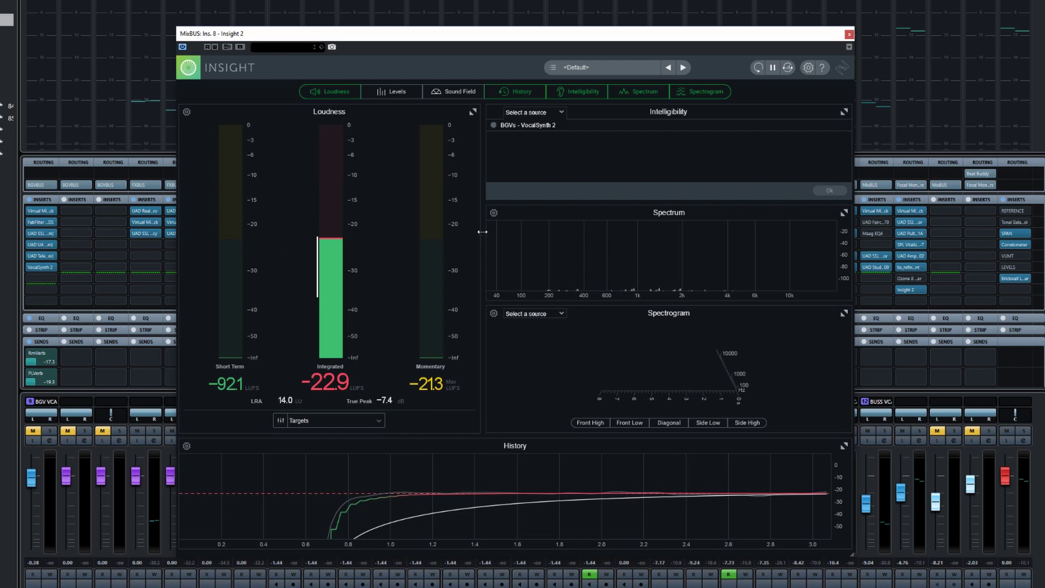
drag(483, 232, 229, 232)
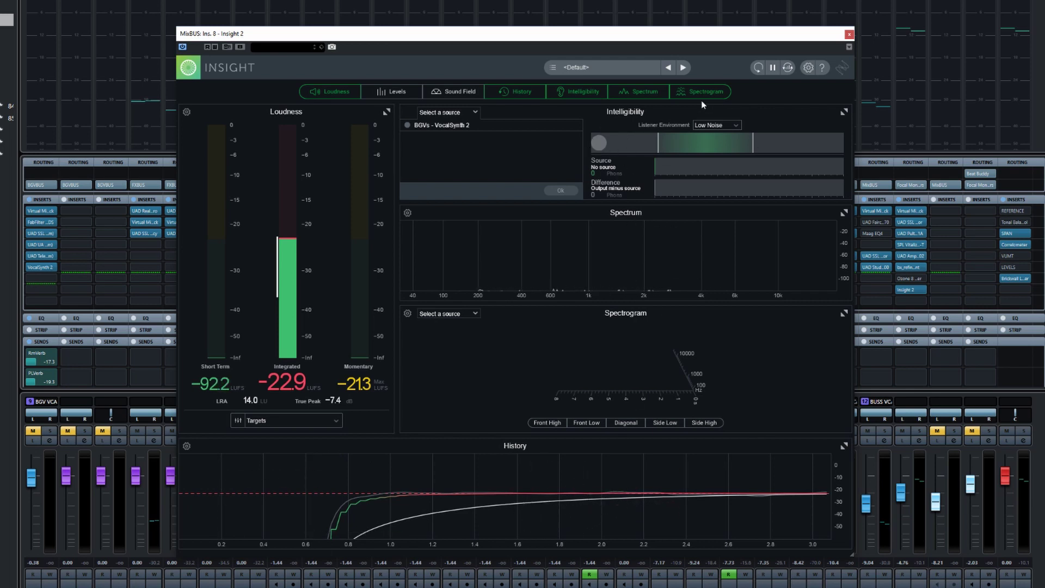
Toggle Sound Field, restore Levels and Sound Field under Loudness, and widen their column until it is about as wide as the other.
click(449, 93)
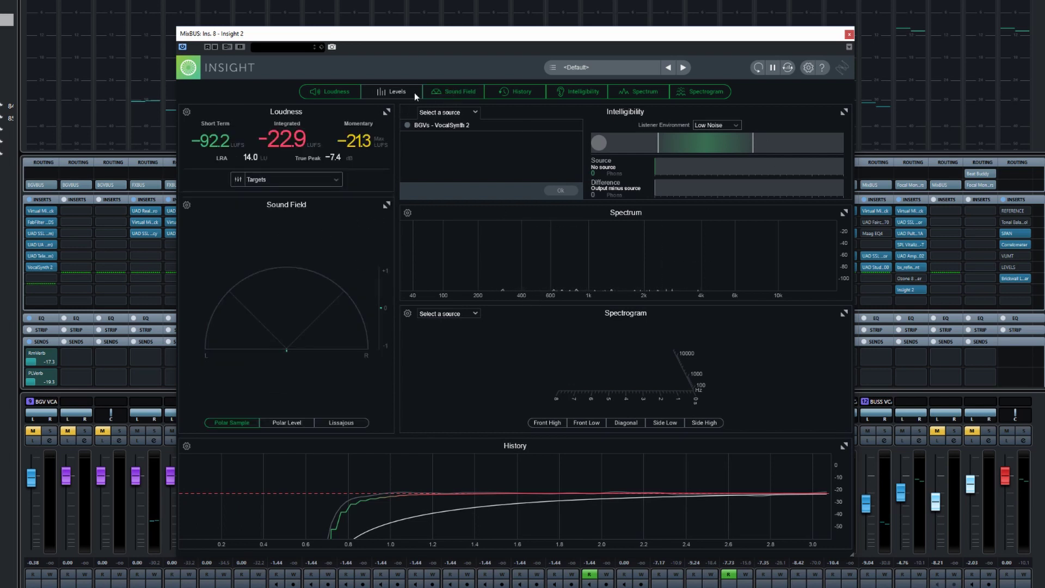
click(452, 92)
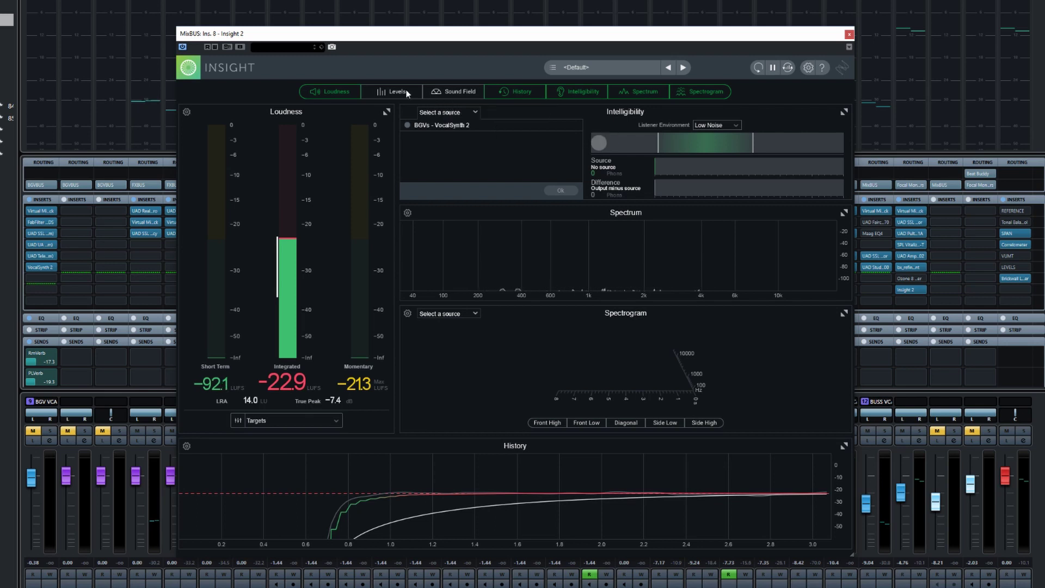
click(385, 112)
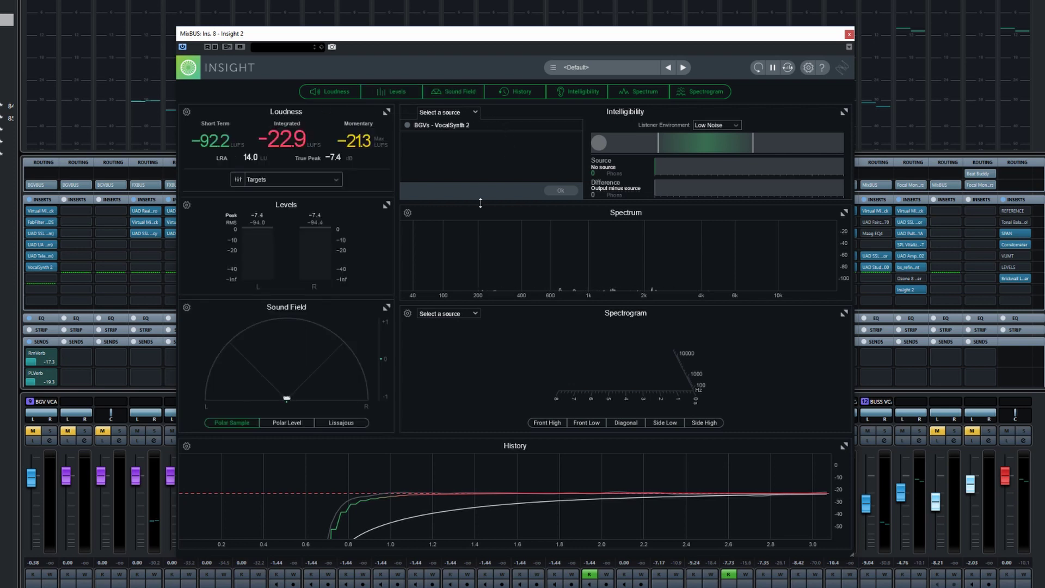
drag(398, 176, 518, 176)
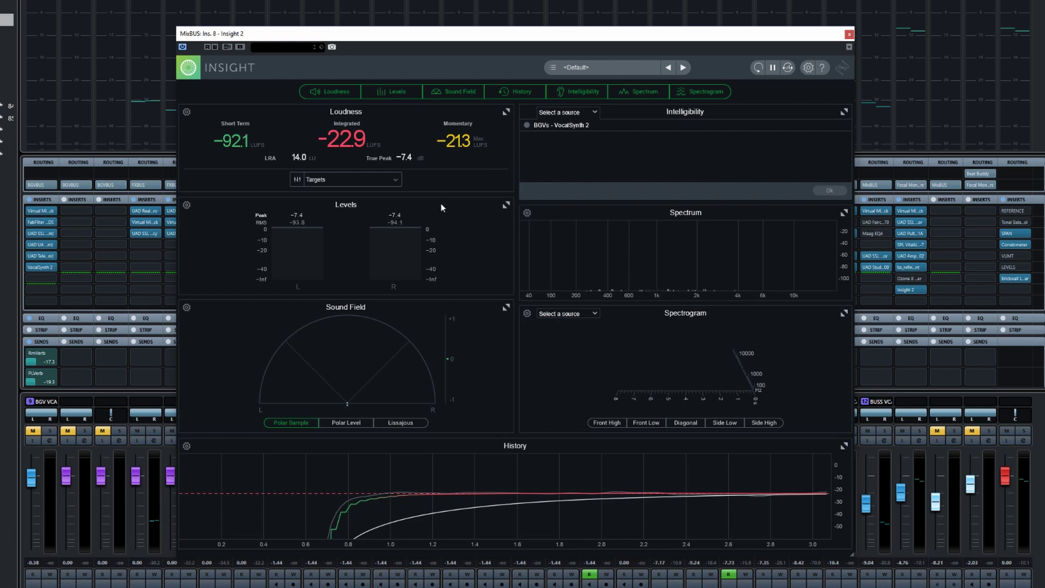
Hide the Spectrogram and History modules and move the column divider slightly to widen the Loudness column.
click(693, 93)
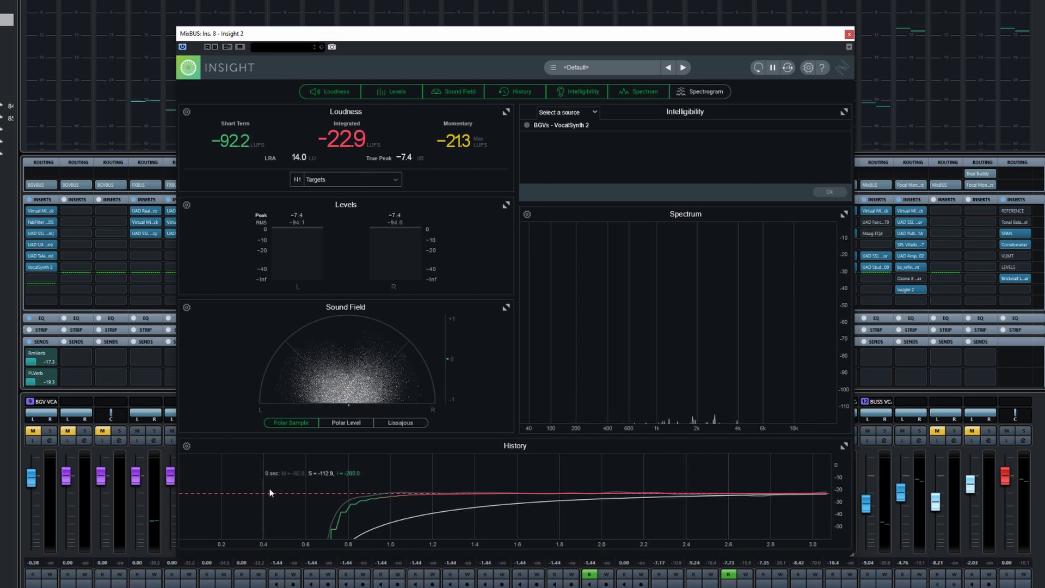
click(521, 93)
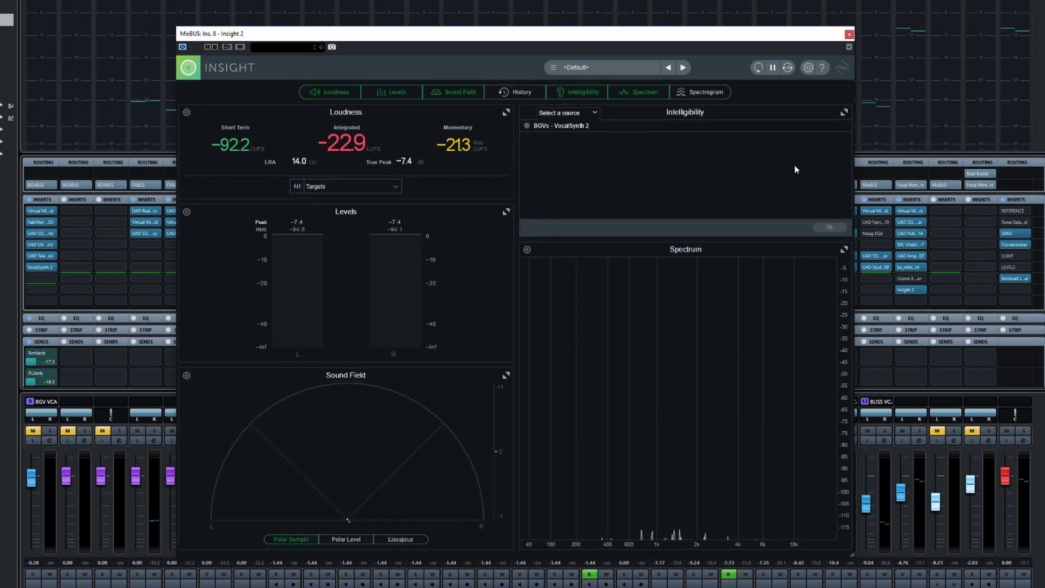
mouse_move(514, 170)
mouse_down()
mouse_move(449, 175)
mouse_move(528, 174)
mouse_up()
Reduce the layout to Loudness alone, swap it for Spectrogram alone, and move the plug-in window slightly up and to the left.
click(329, 91)
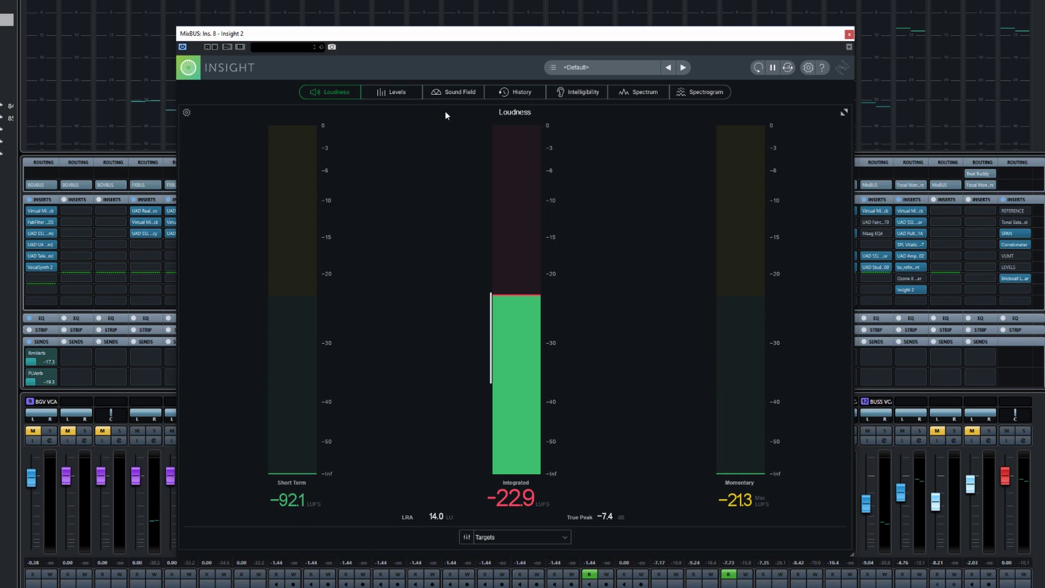
click(687, 97)
click(341, 93)
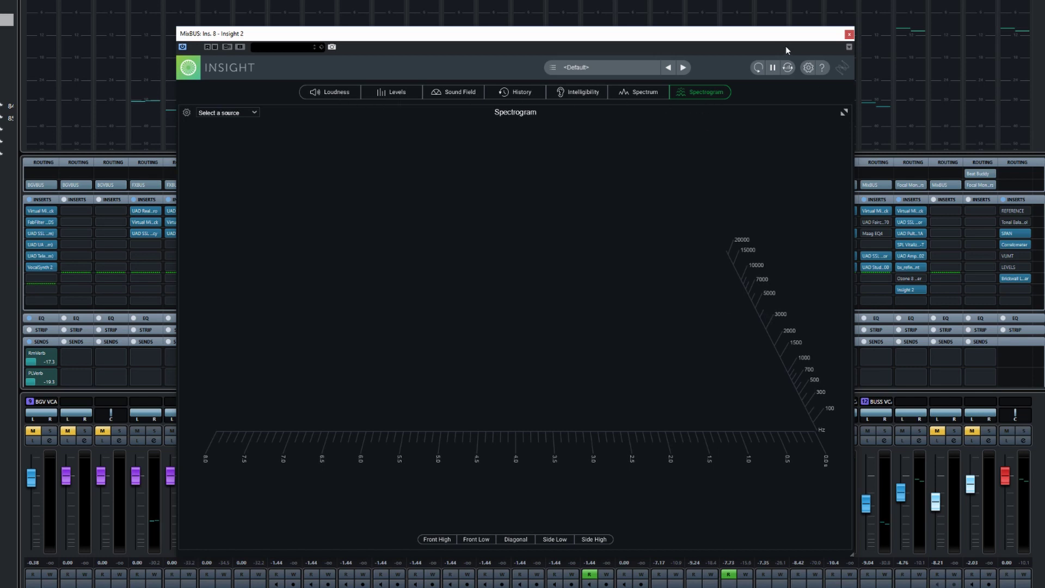
drag(784, 39, 772, 27)
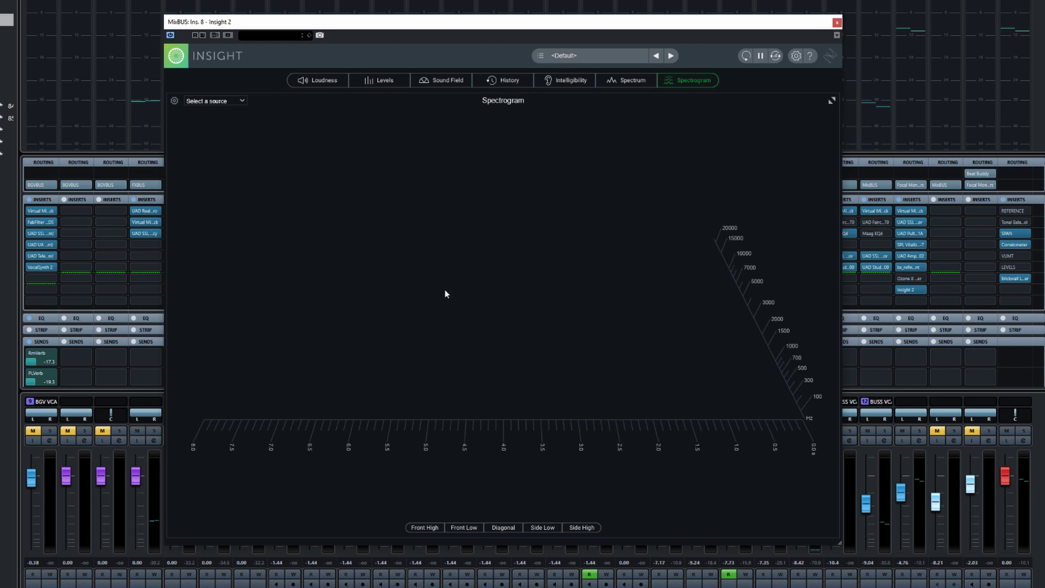
Start playback and view the spectrogram from Front High, Front Low, Diagonal, Side Low and Side High, returning to Front High.
key(space)
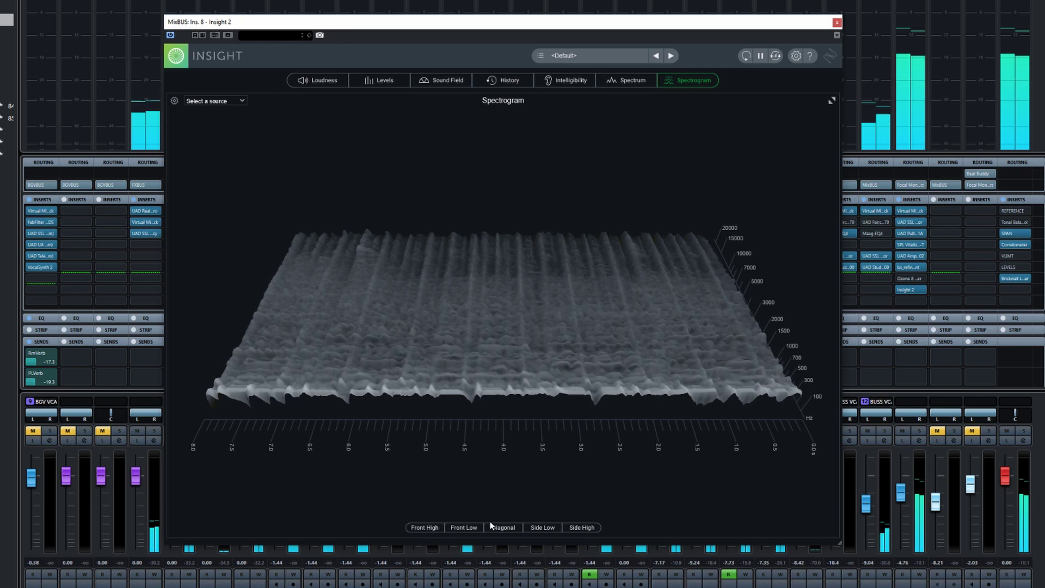
click(418, 531)
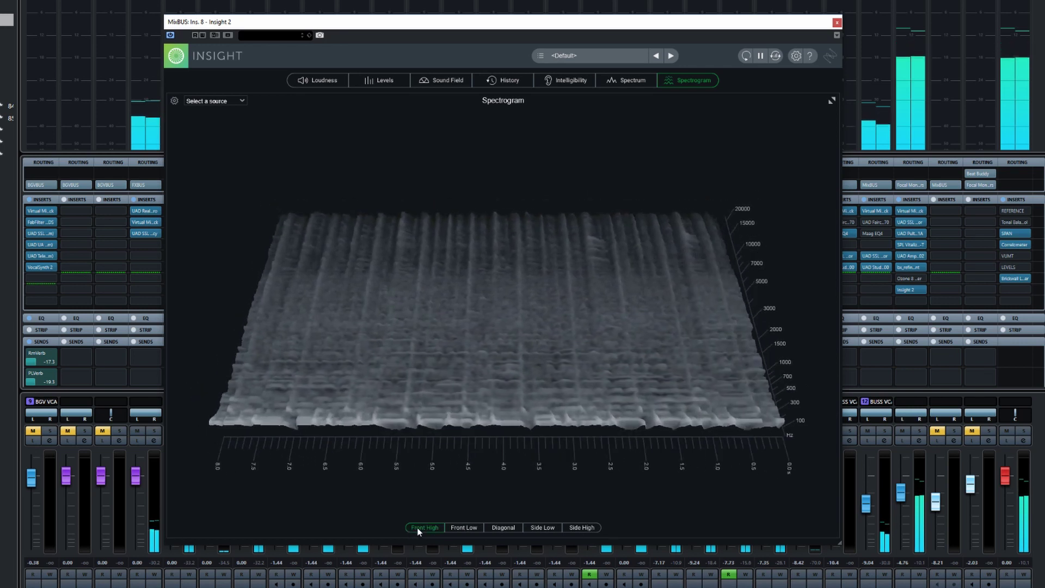
click(464, 528)
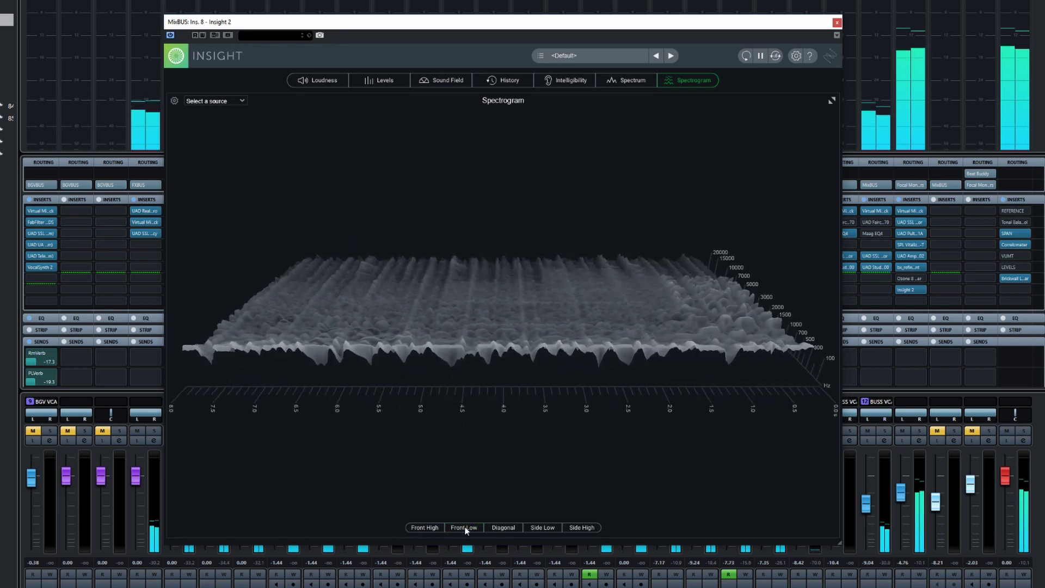
click(499, 528)
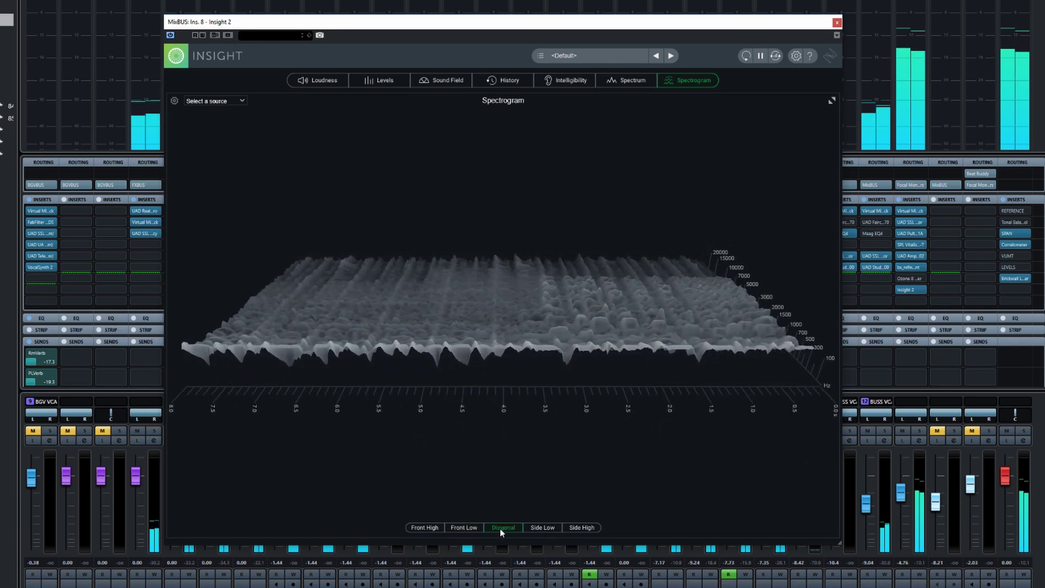
click(543, 528)
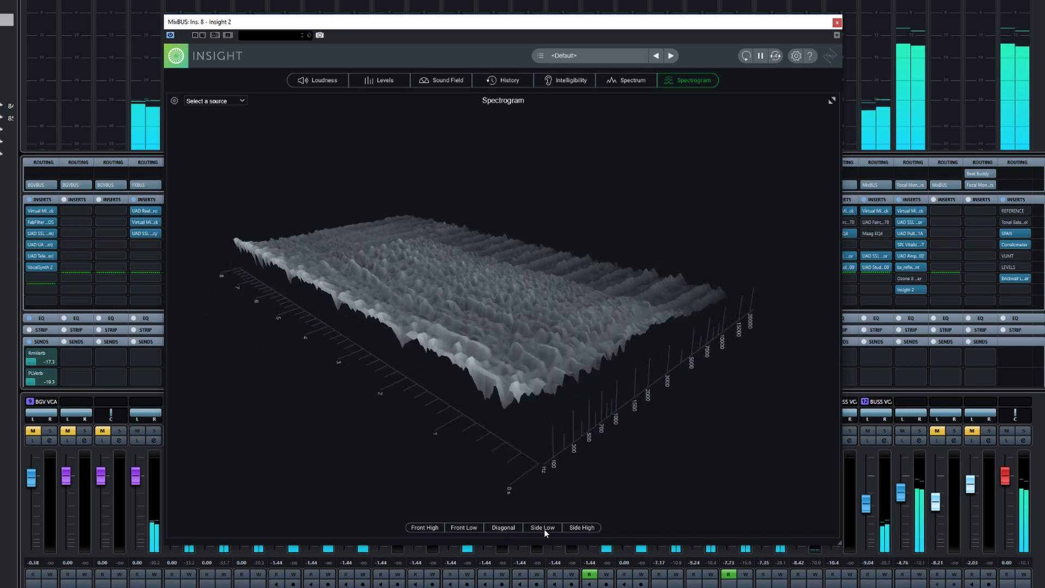
click(577, 529)
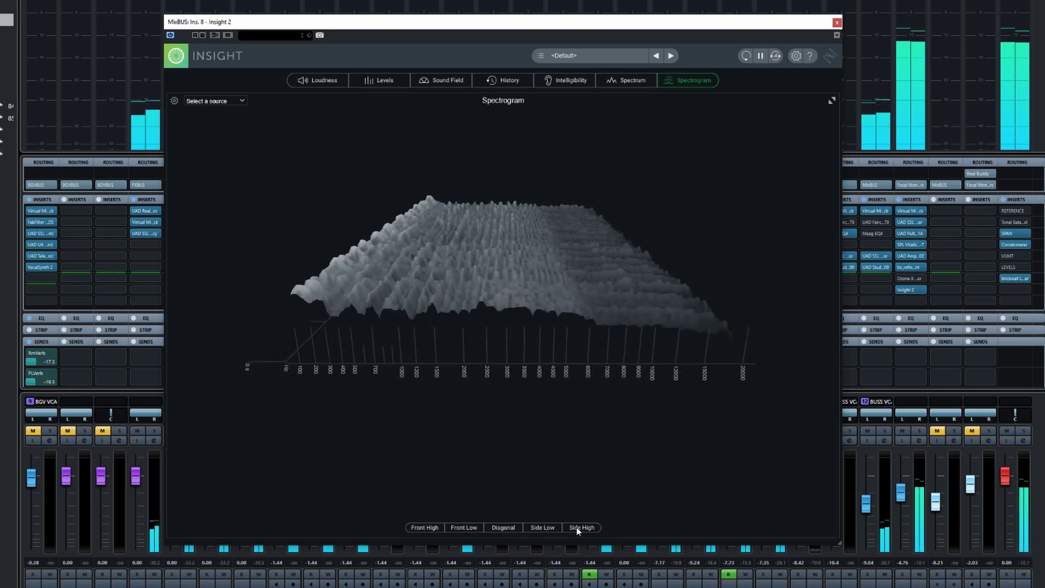
click(423, 528)
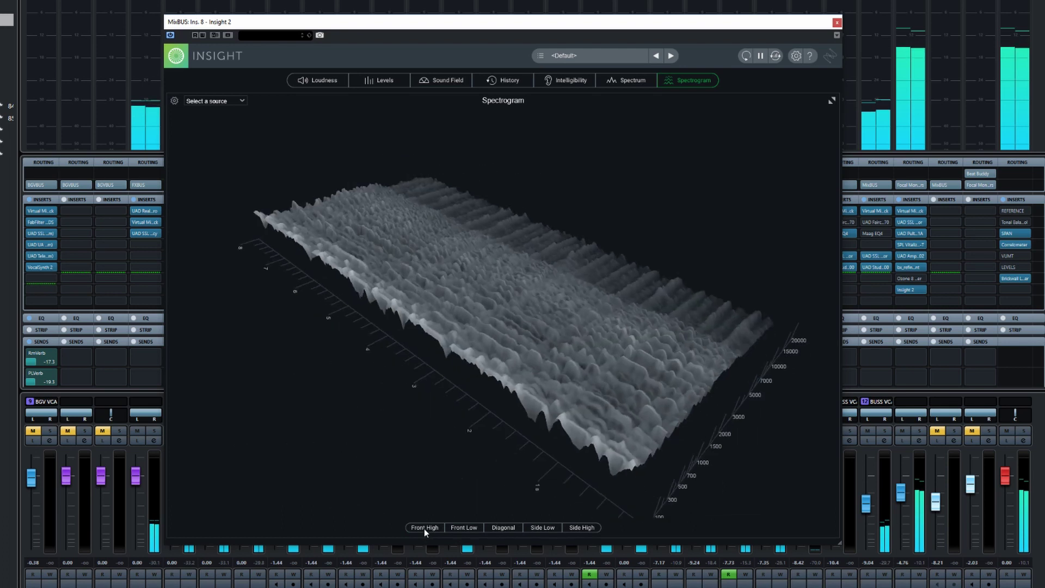
Tilt the 3D spectrogram to a different viewing angle and zoom it in and out.
drag(504, 397, 501, 343)
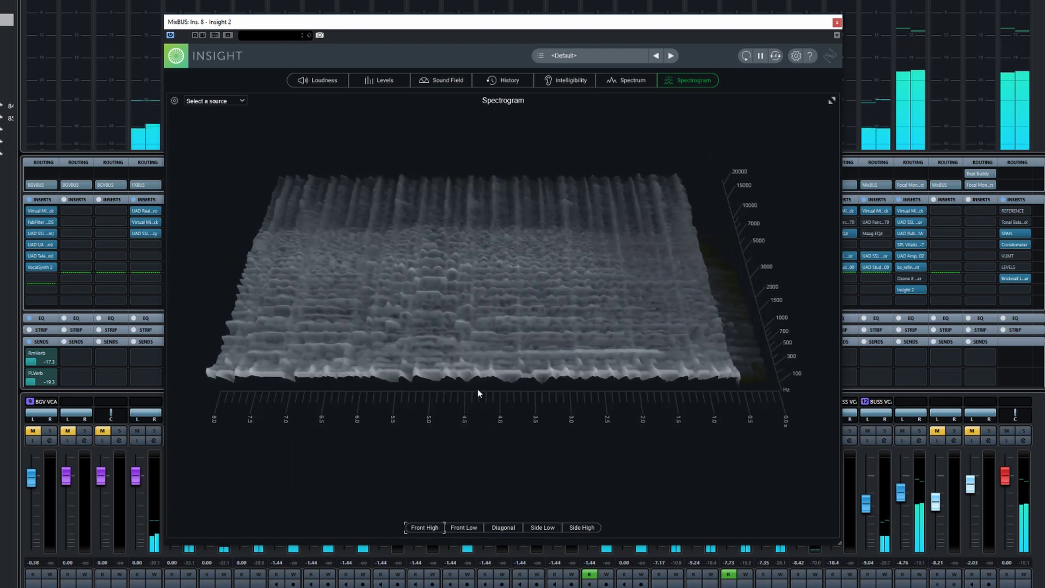
drag(477, 388, 482, 371)
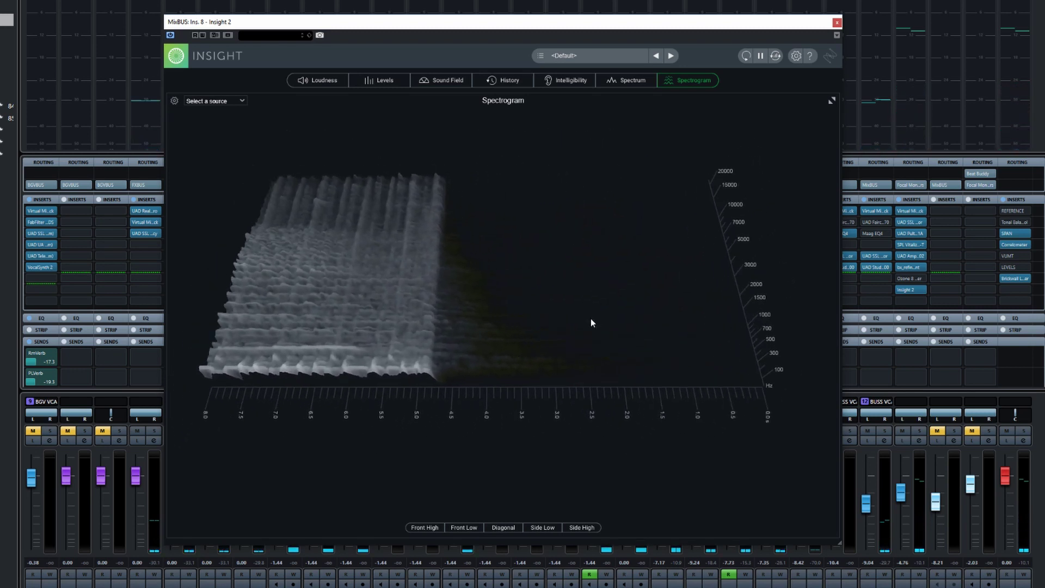
scroll(591, 330, up, 5)
scroll(375, 389, down, 5)
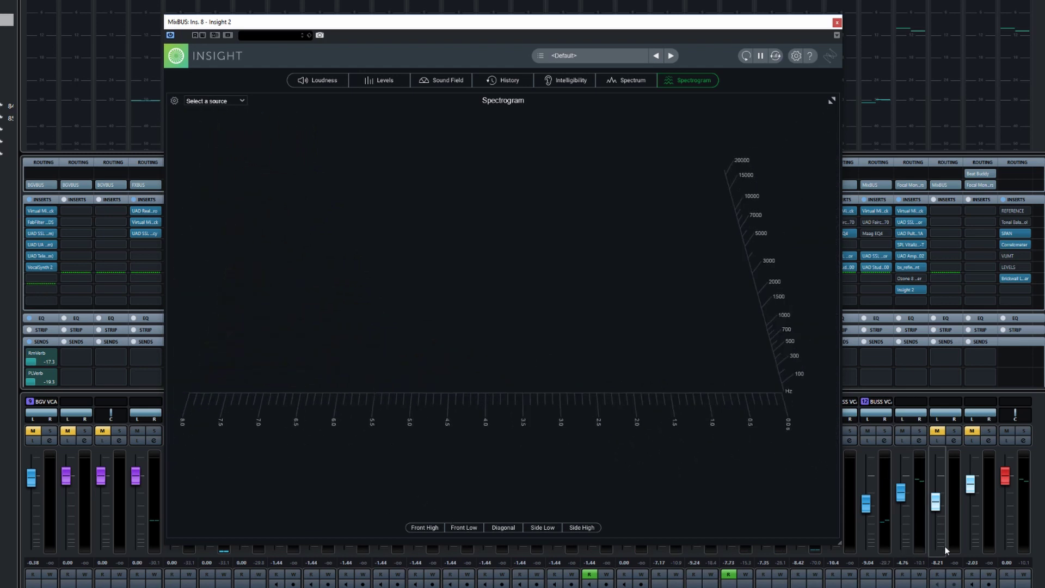
Lower the mix bus fader to about -15.3 dB and play the mix while zooming the spectrogram in and out.
drag(900, 491, 902, 520)
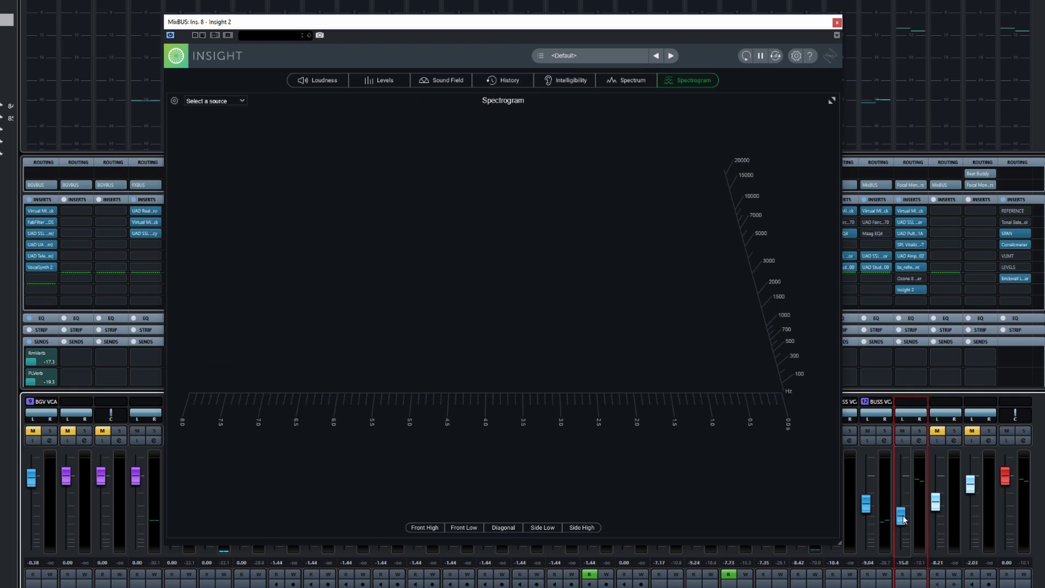
key(space)
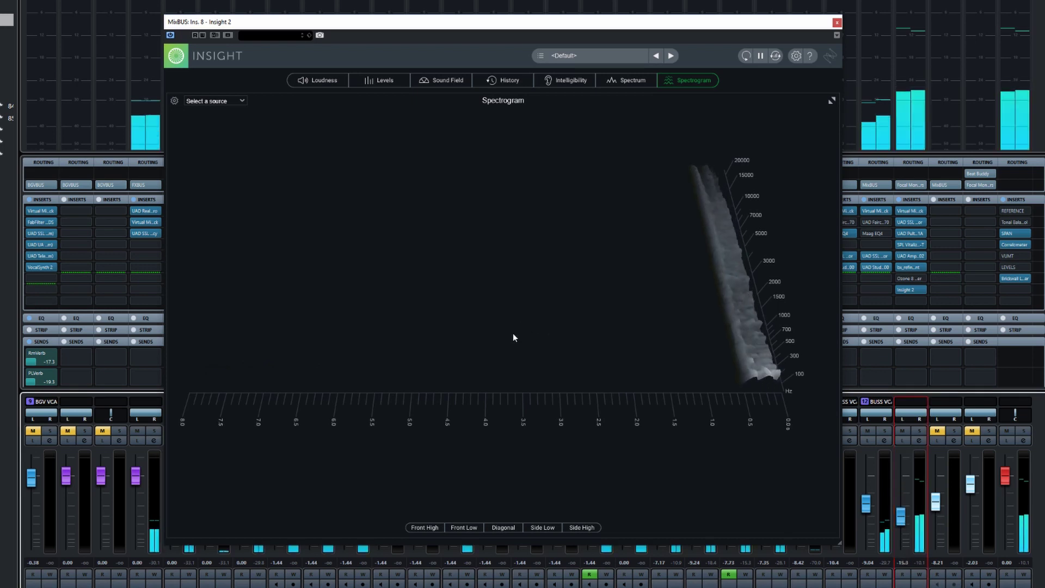
scroll(620, 348, up, 5)
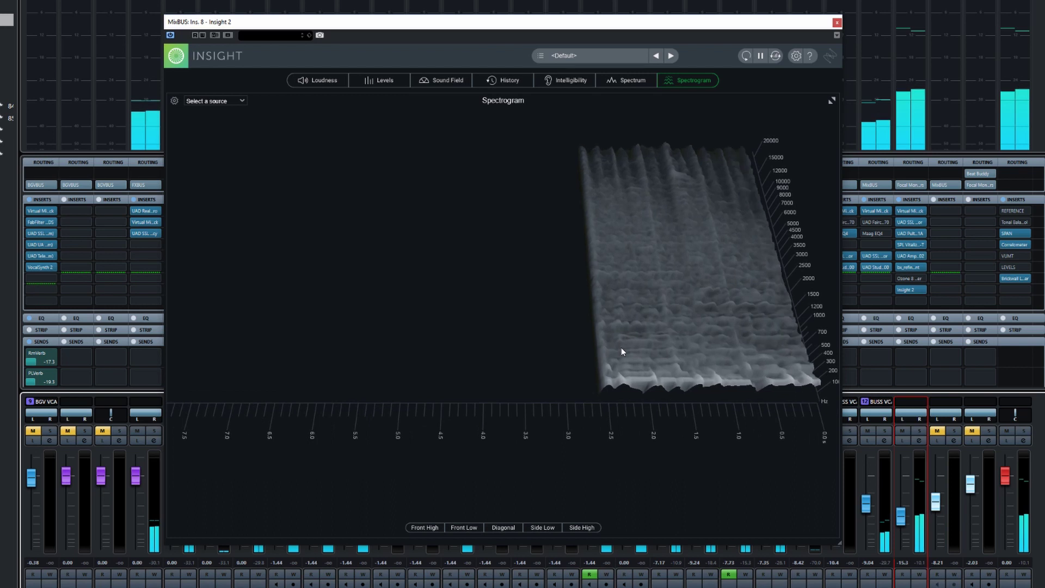
scroll(583, 360, down, 5)
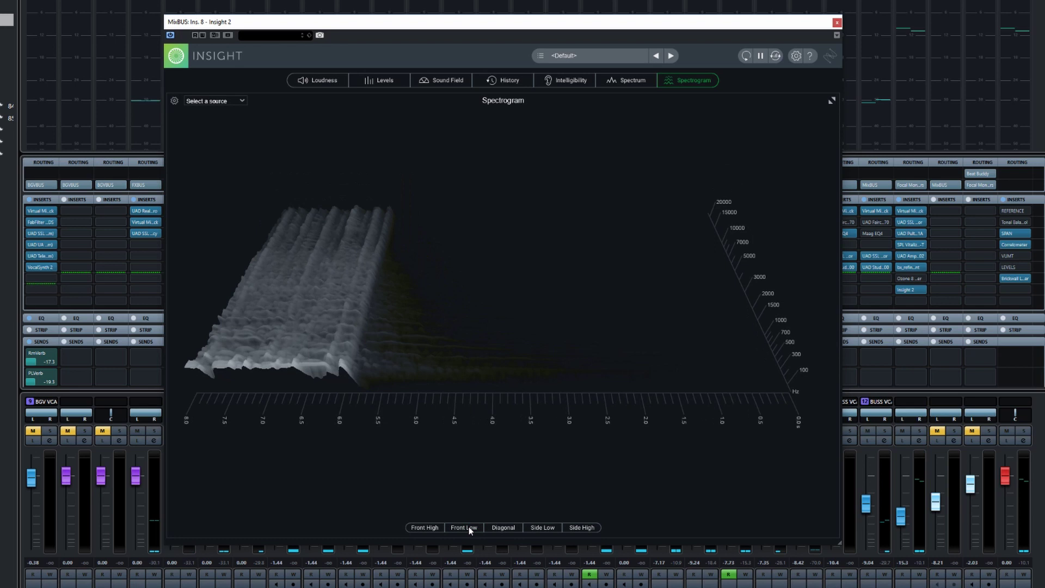
Switch the spectrogram to the Diagonal view, play the mix again, and rotate the 3D display to other angles.
click(502, 527)
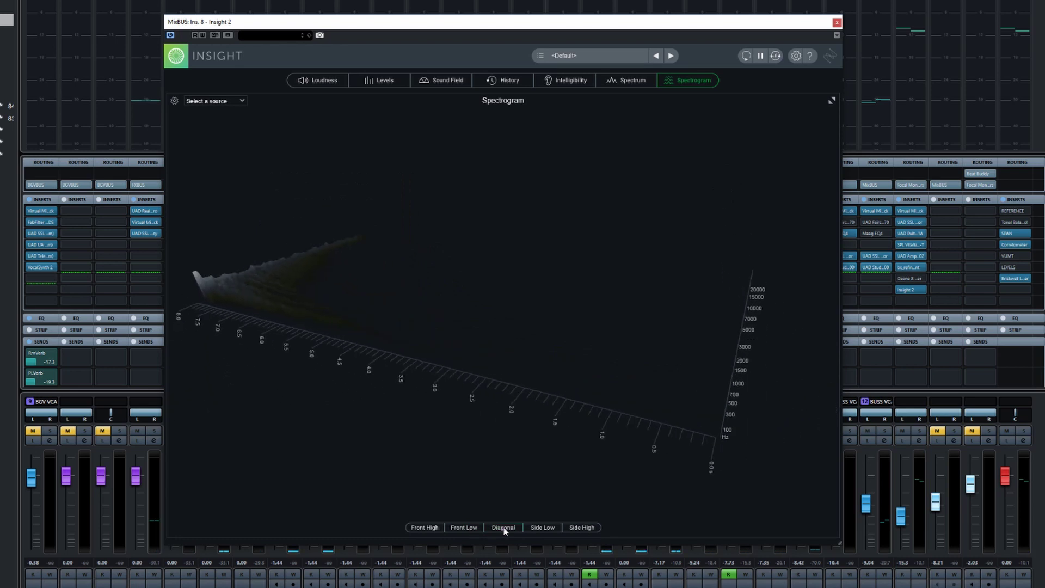
key(space)
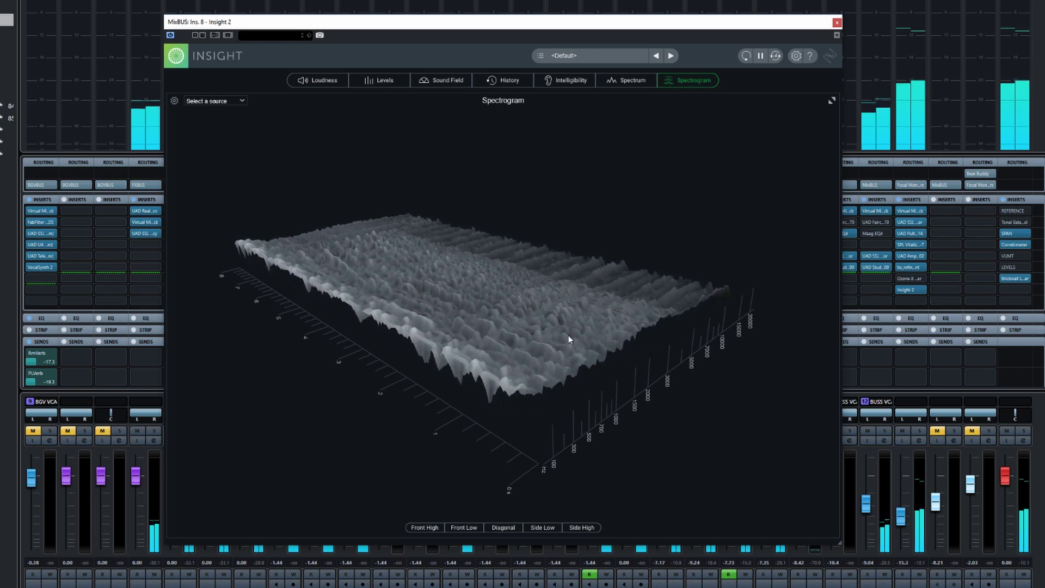
drag(394, 330, 583, 418)
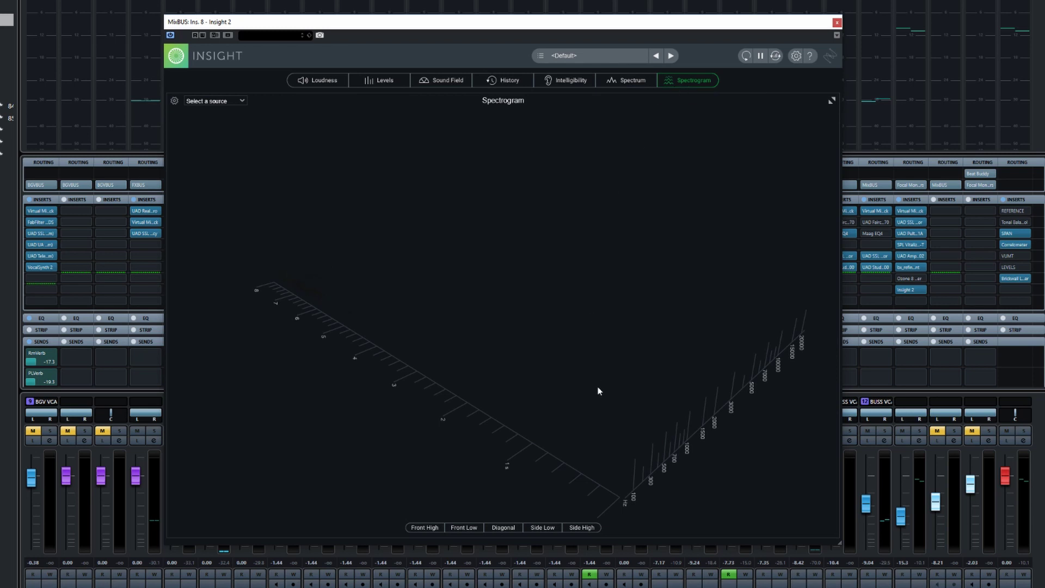
drag(693, 388, 683, 362)
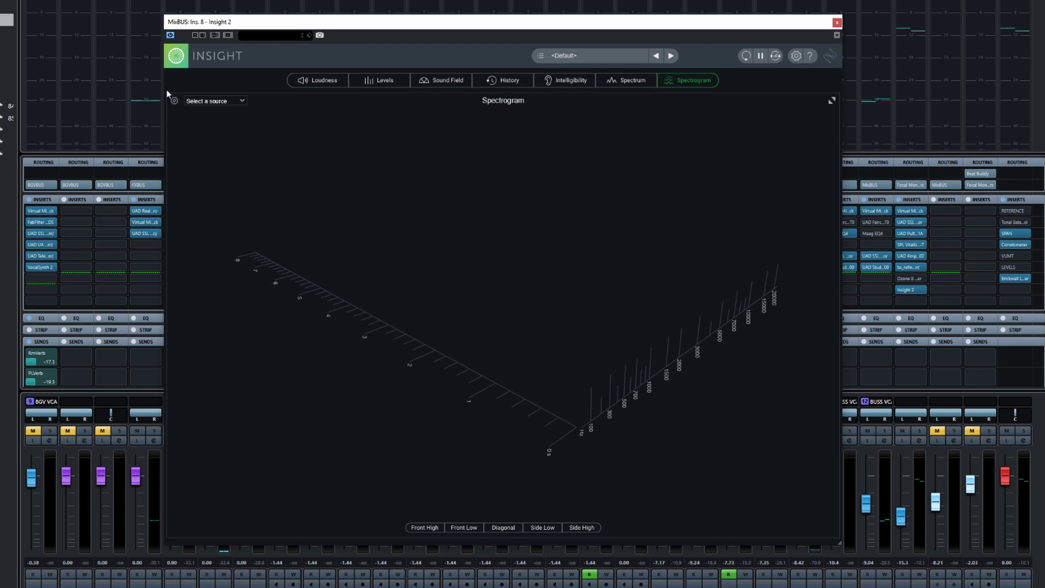
Set the Spectrogram's perspective to 2D, apply the options, and play the mix to view it.
click(174, 101)
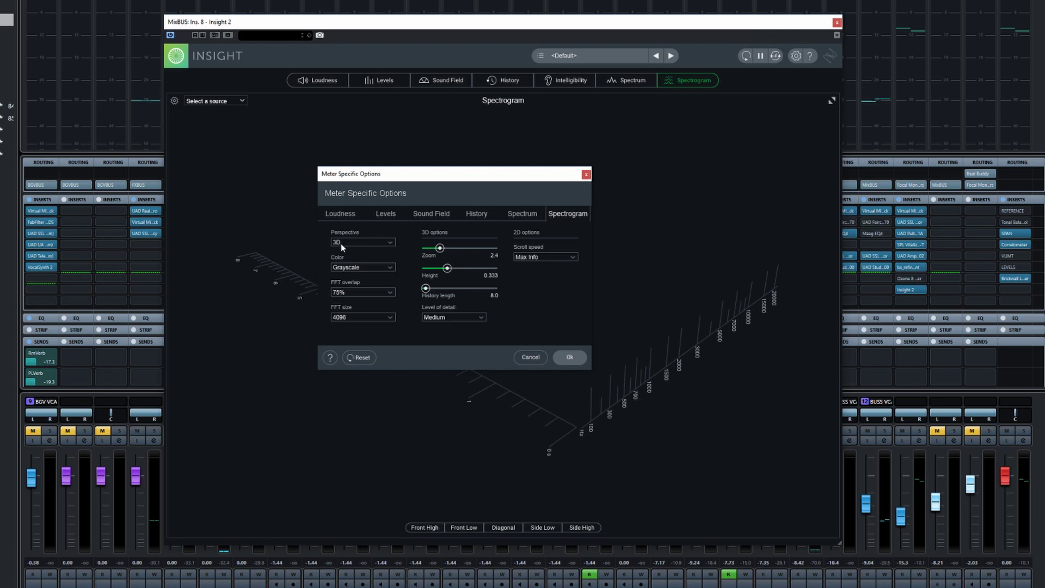
click(383, 242)
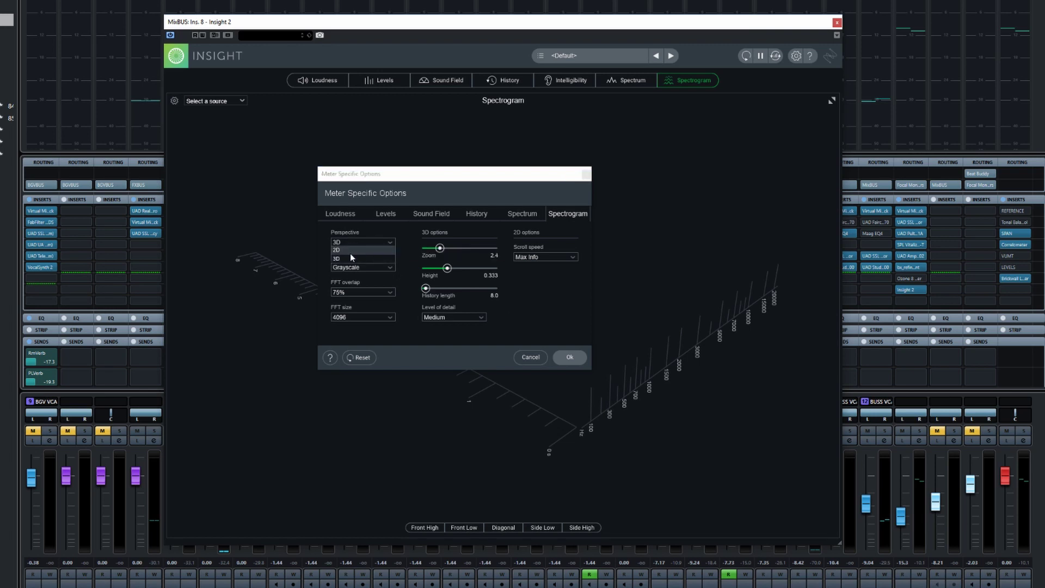
click(358, 252)
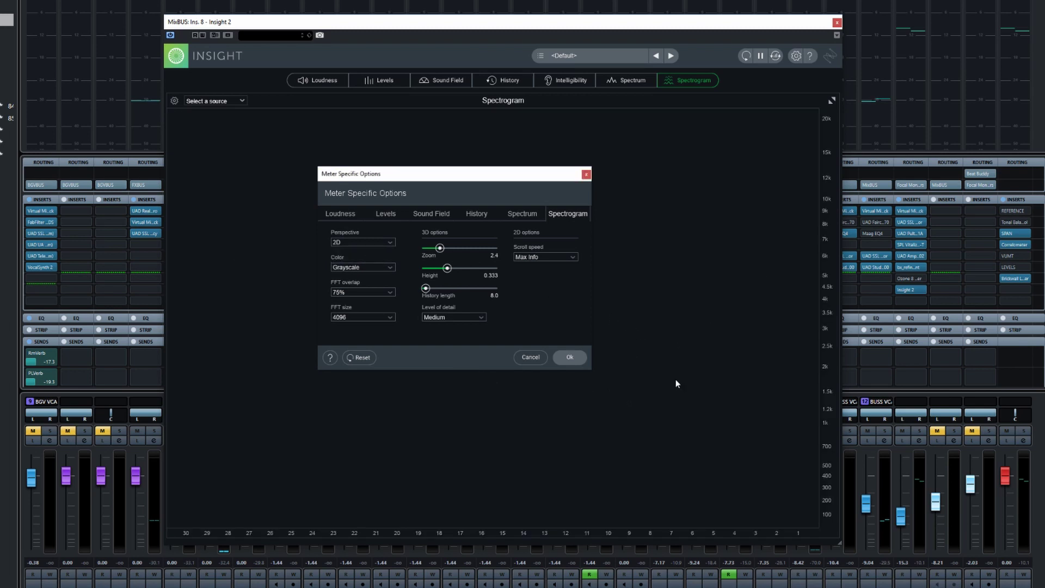
click(569, 357)
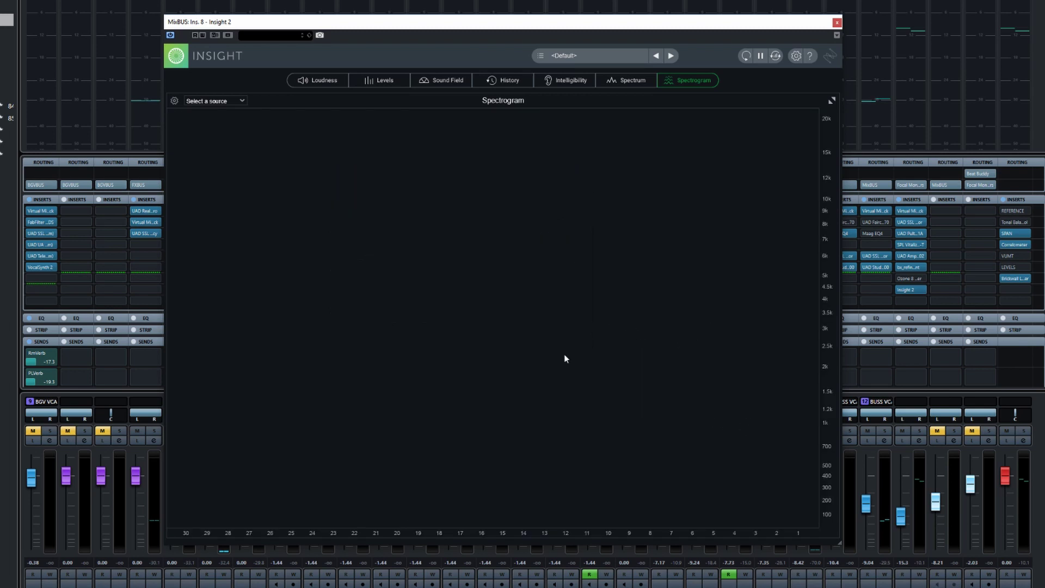
key(space)
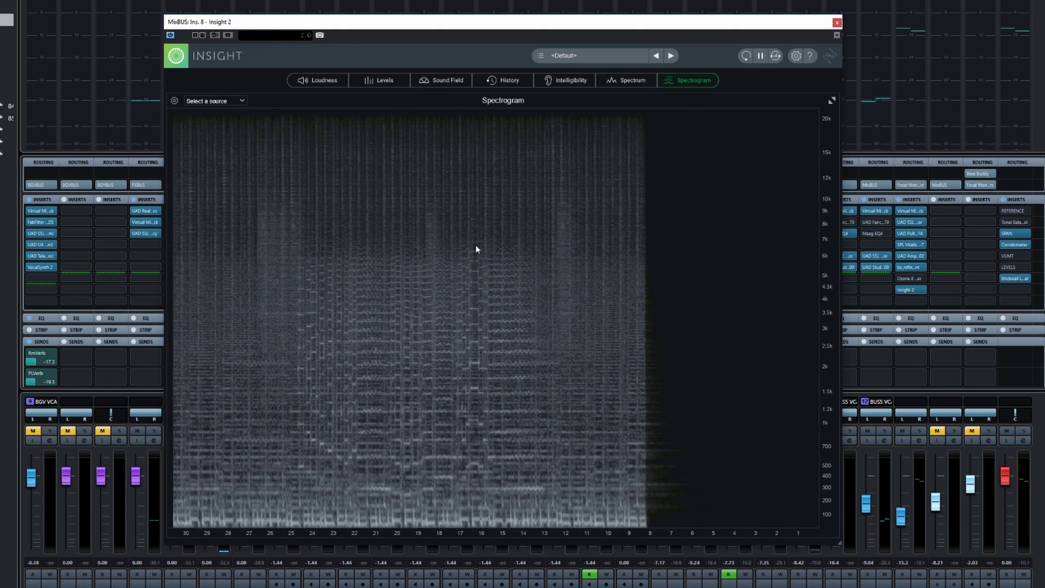
click(217, 101)
click(174, 100)
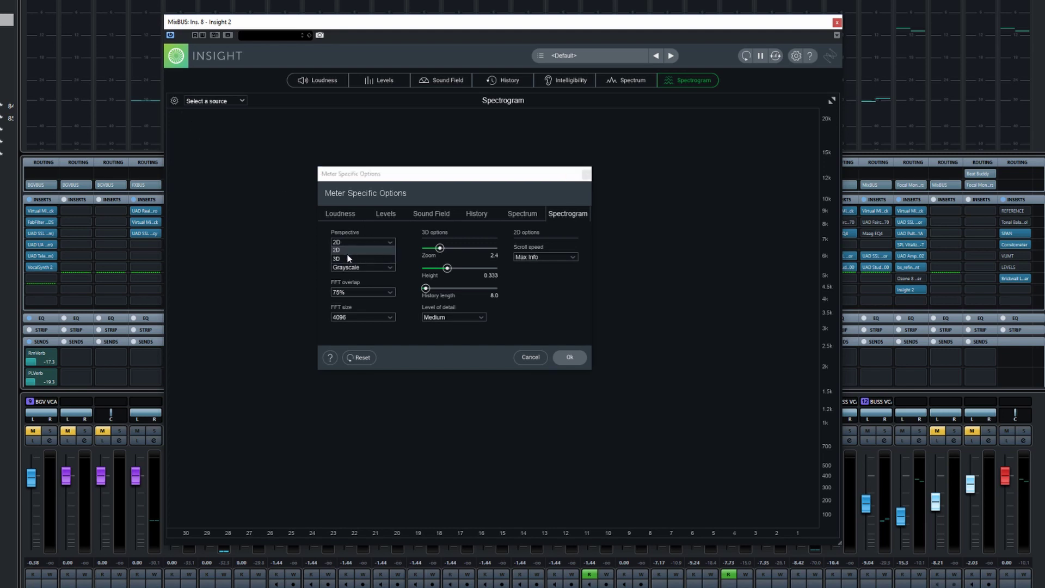
click(348, 258)
click(354, 266)
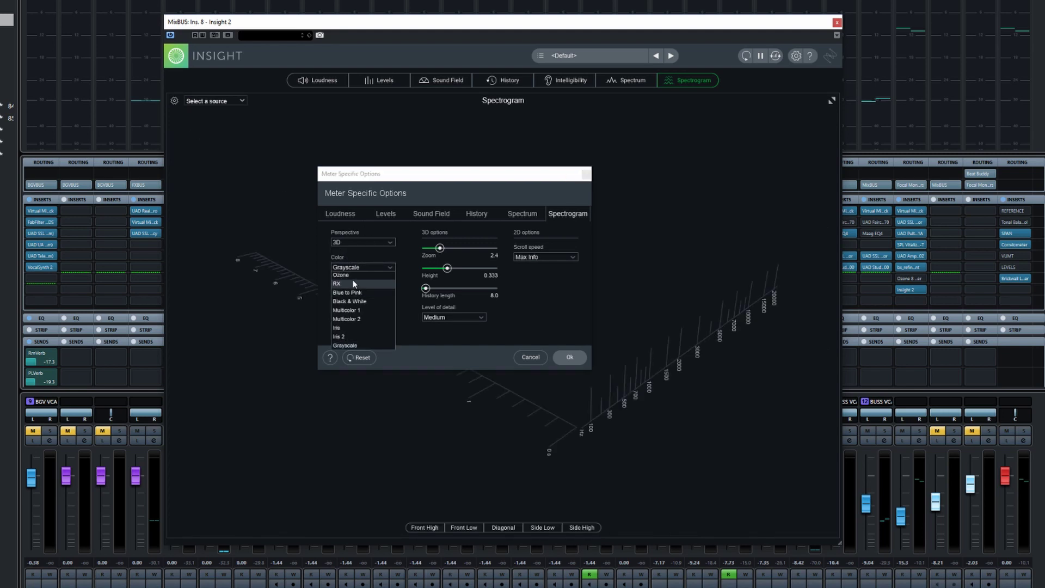
click(350, 310)
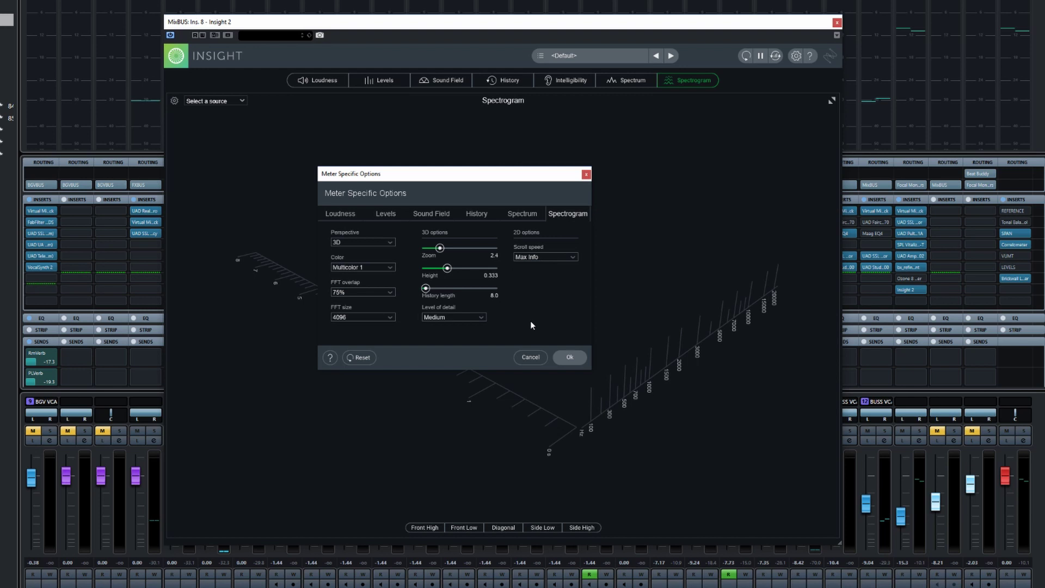
click(530, 355)
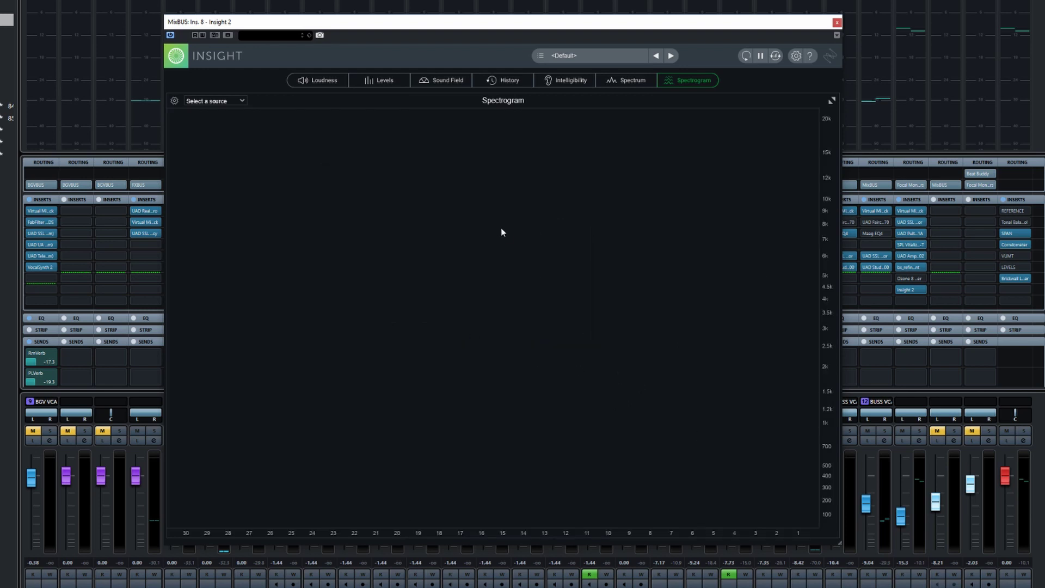
Set the Spectrogram to 3D perspective with the Multicolor 1 color scheme, apply the options, and play the mix.
click(228, 102)
click(174, 101)
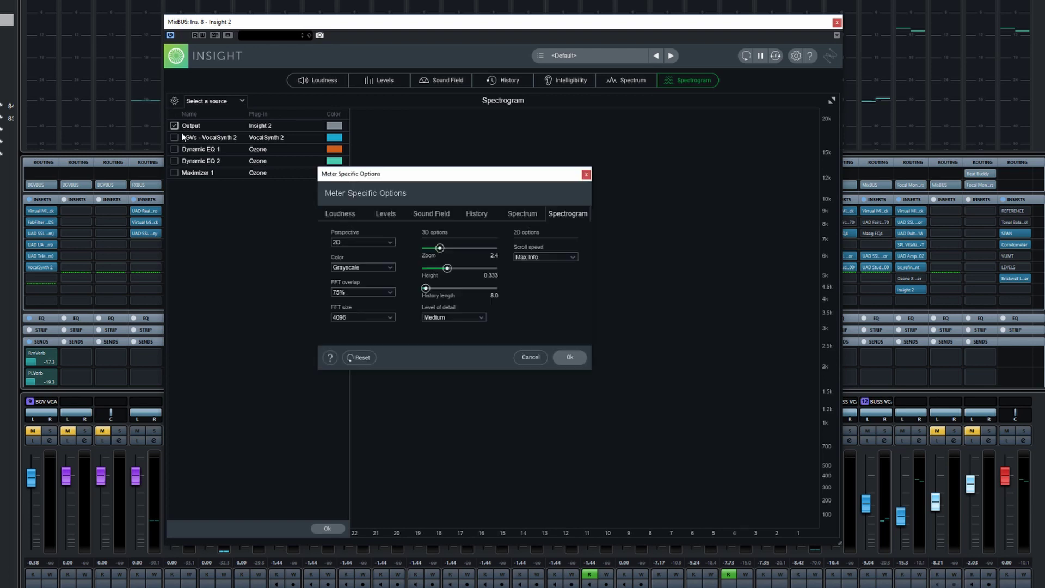
click(351, 259)
click(352, 267)
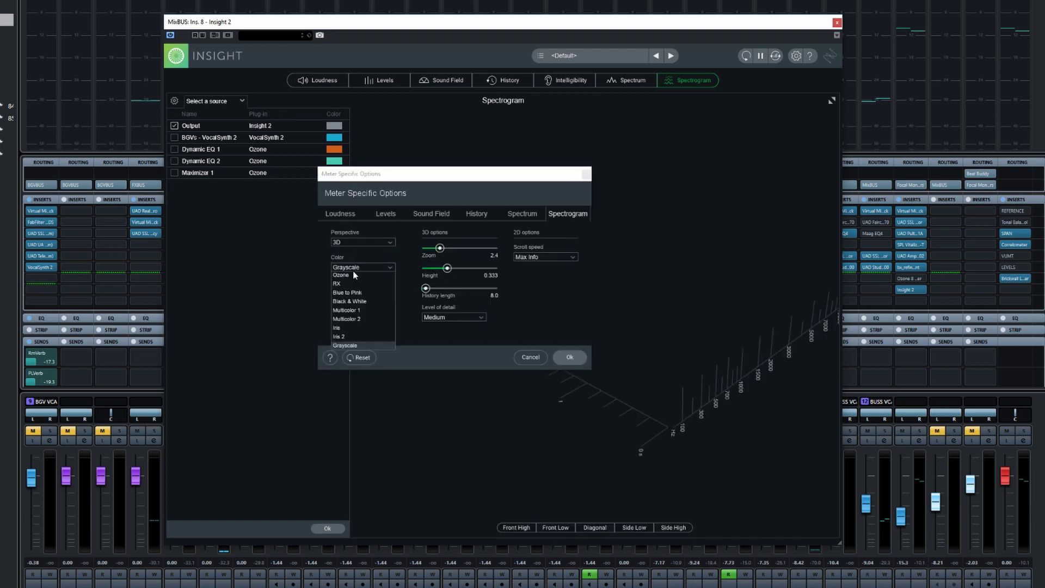
click(351, 311)
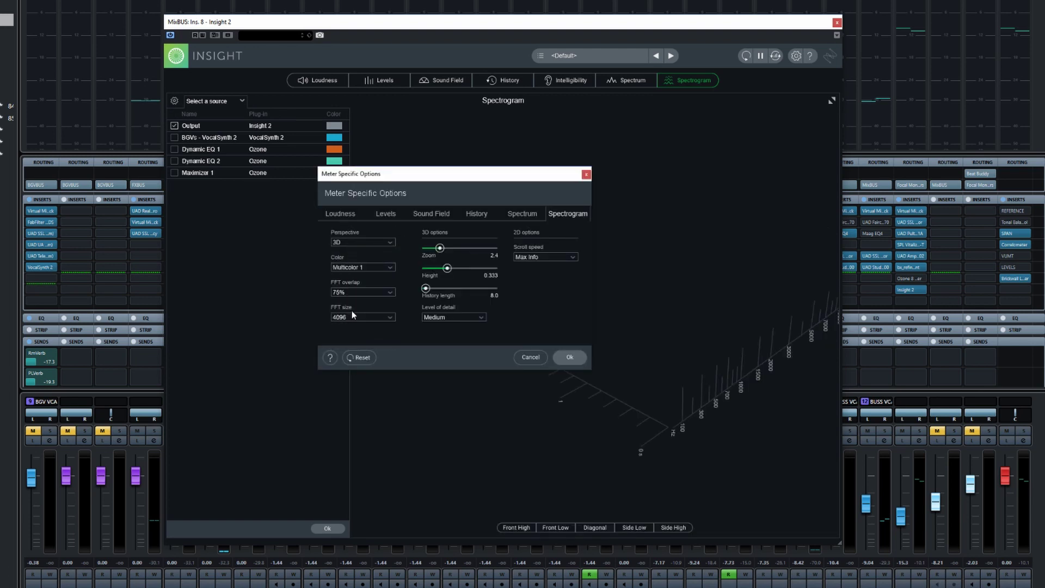
click(570, 357)
click(361, 183)
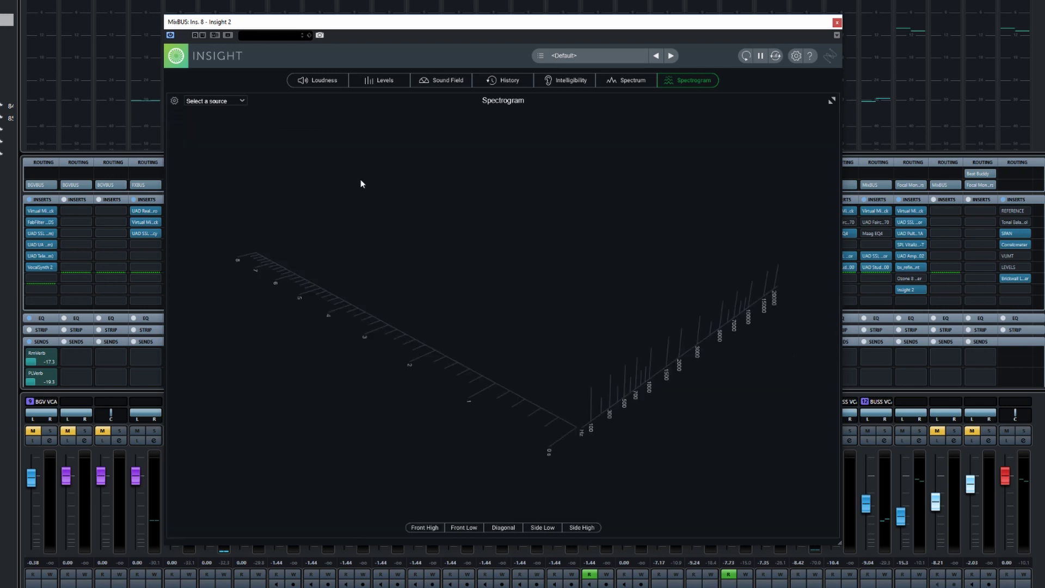
key(space)
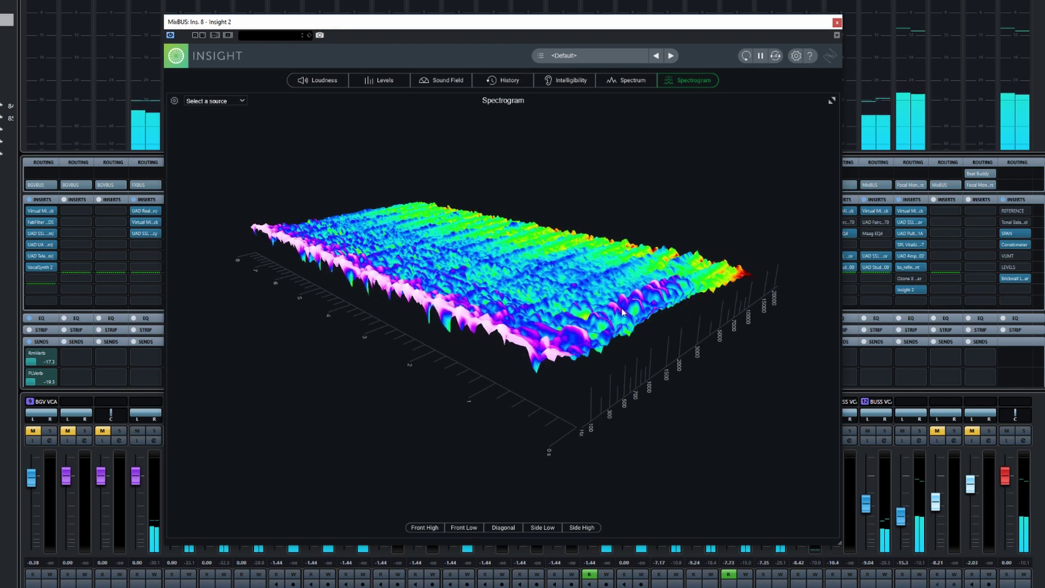
View the list of plug-in sources available to the Spectrogram.
click(240, 100)
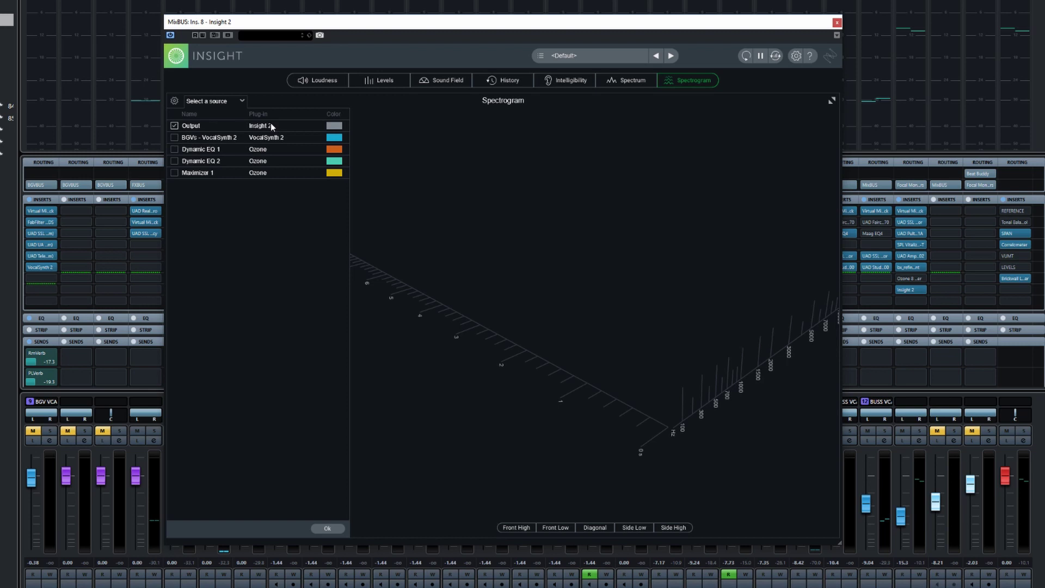
click(240, 103)
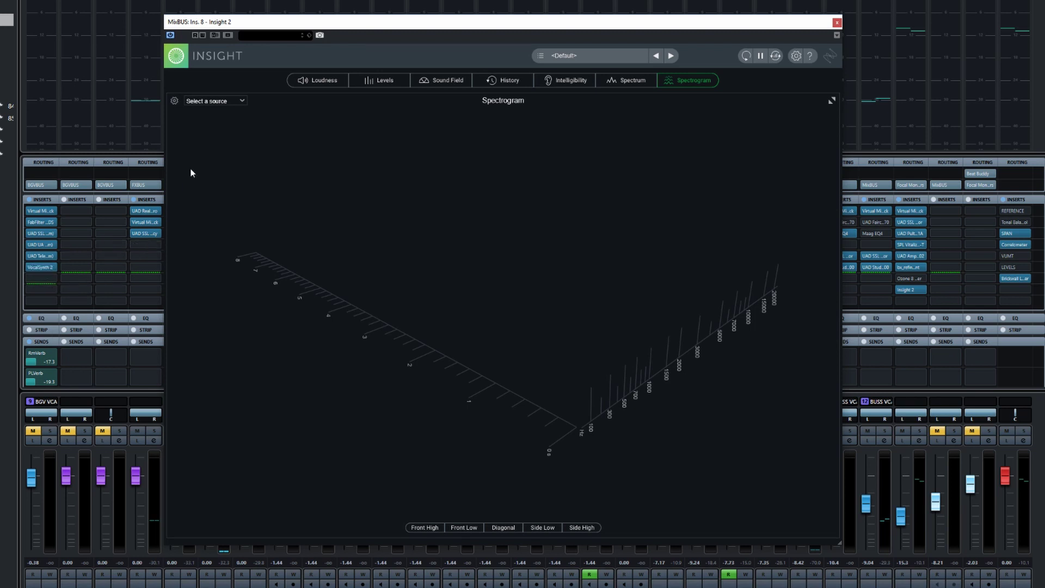
click(241, 103)
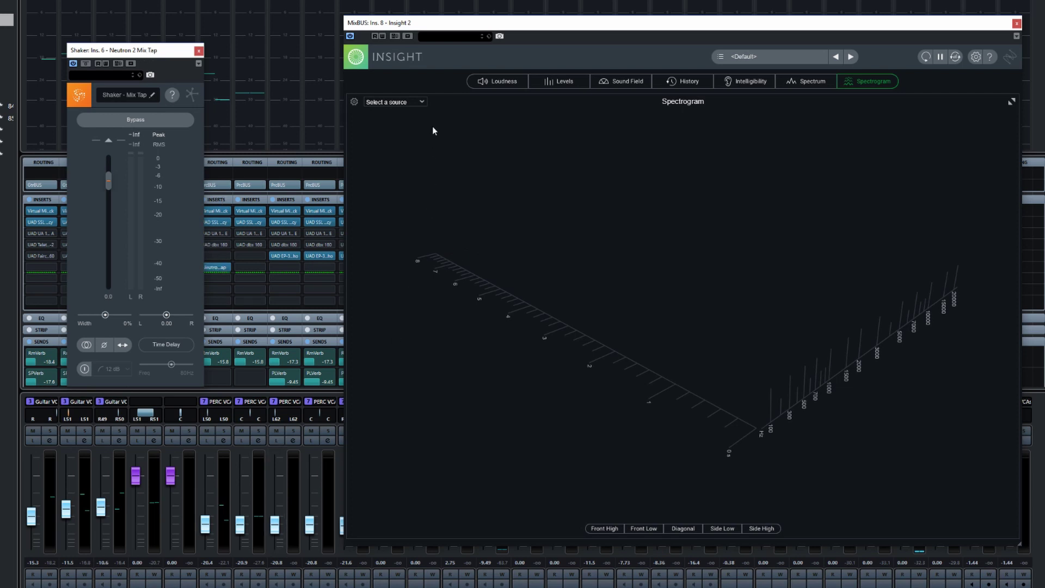
Play the mix beside the open Mix Tap window and make Shaker - Mix Tap the Spectrogram's only source instead of Output.
drag(547, 27, 514, 29)
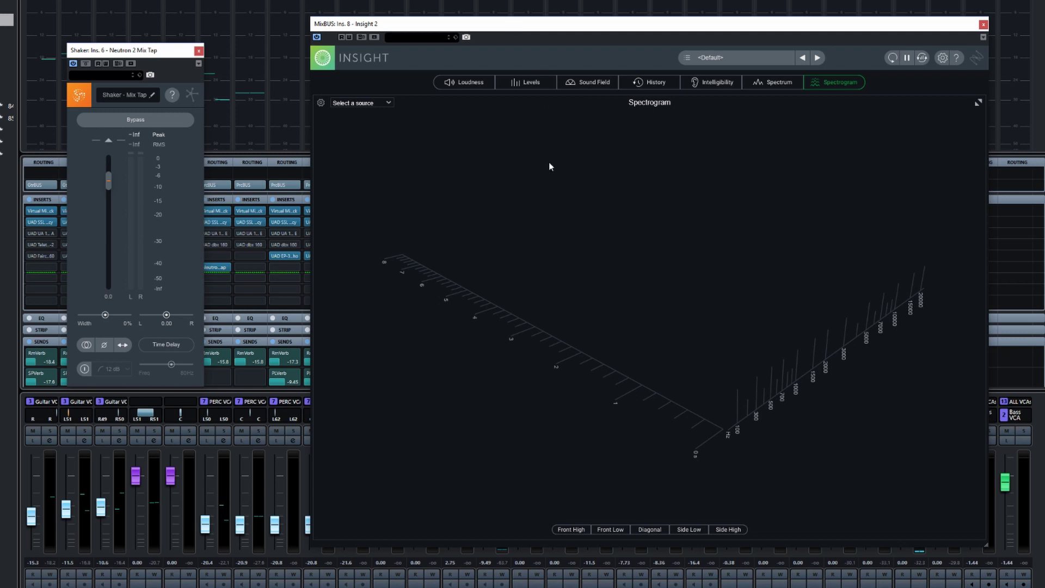
key(space)
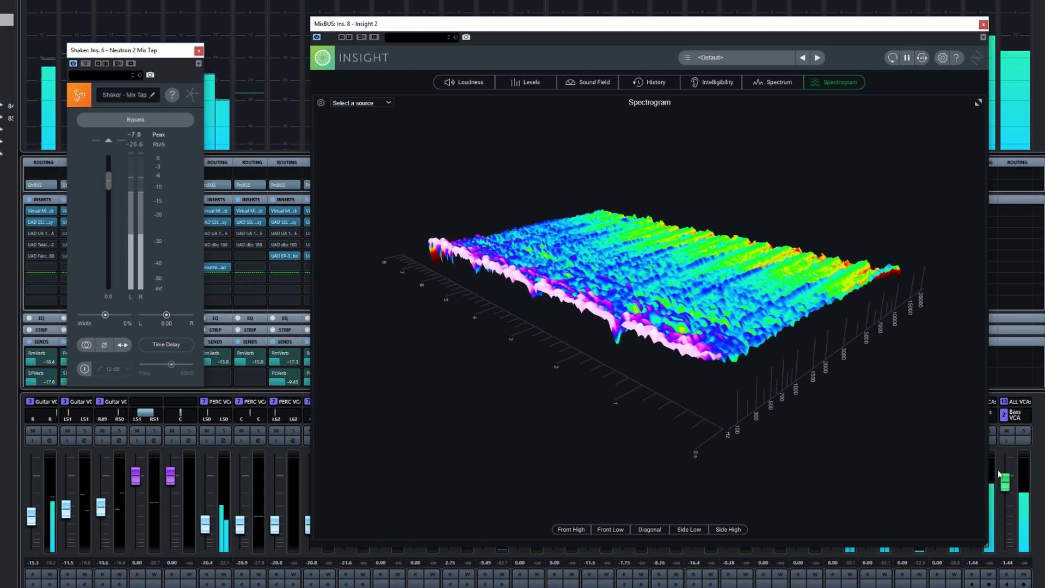
click(374, 102)
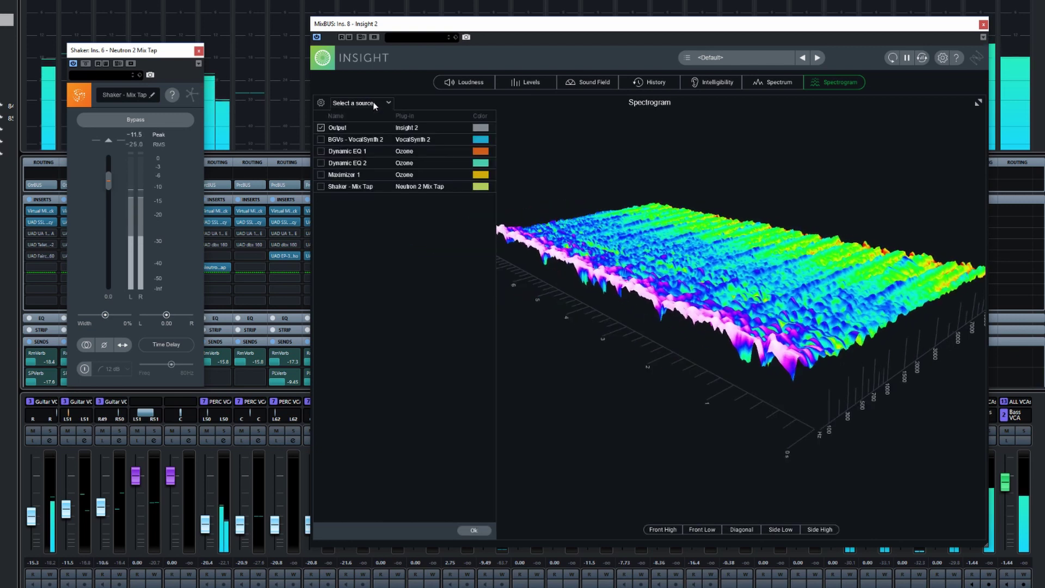
click(320, 187)
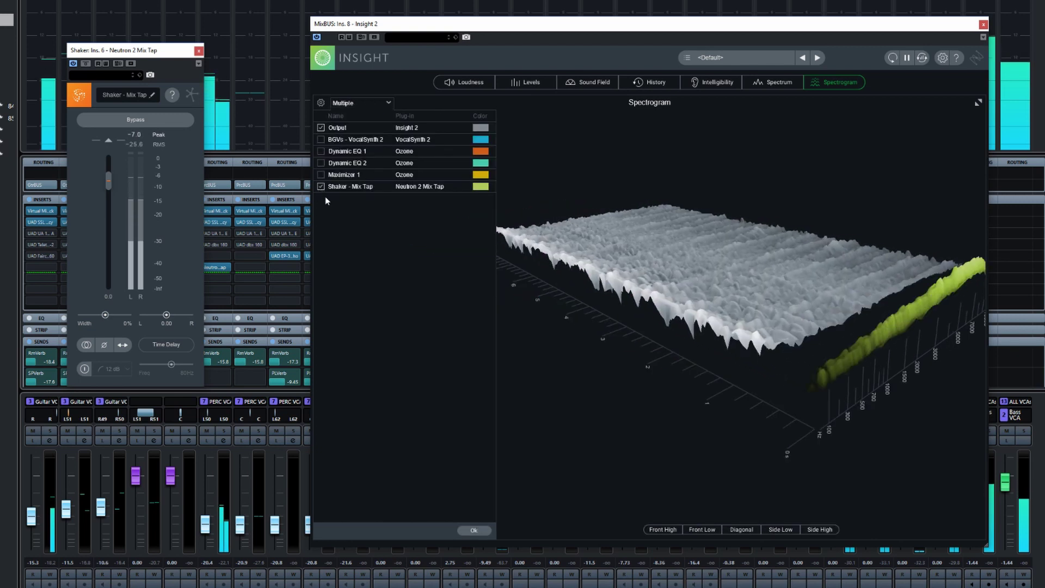
click(321, 127)
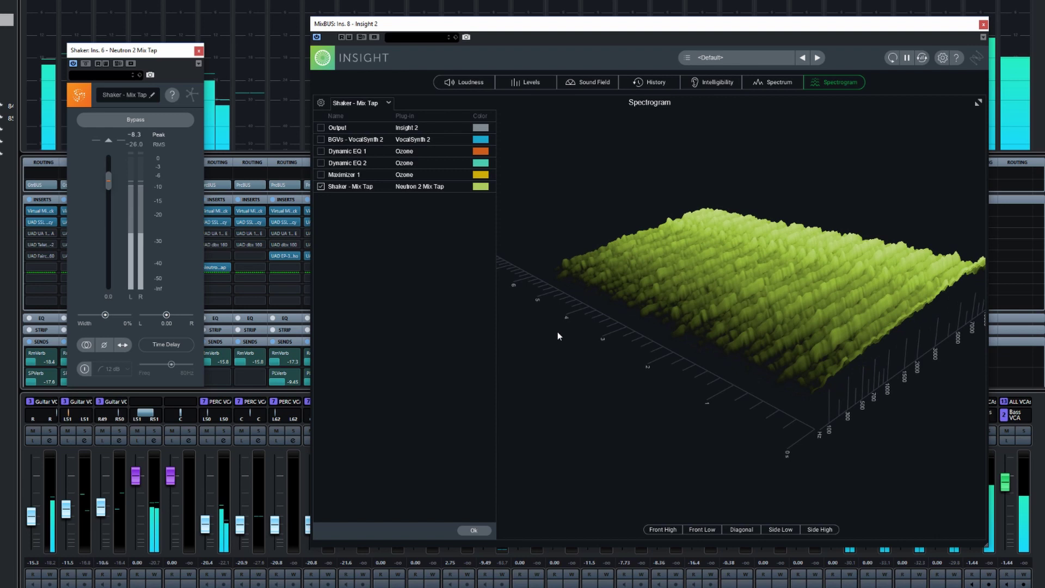
click(386, 102)
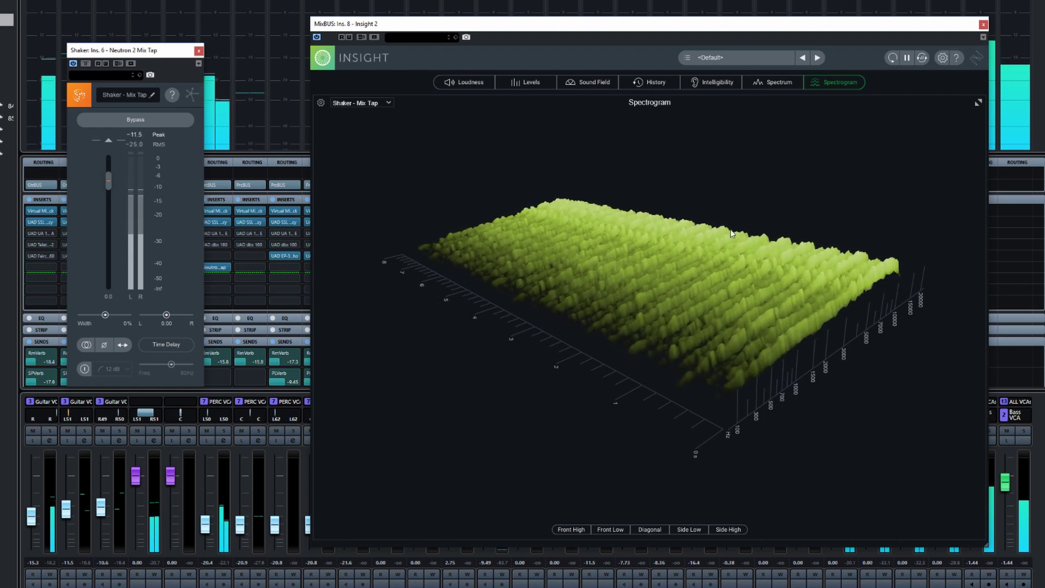
Enable Listen on the shaker channel in the mixer.
click(223, 430)
click(207, 440)
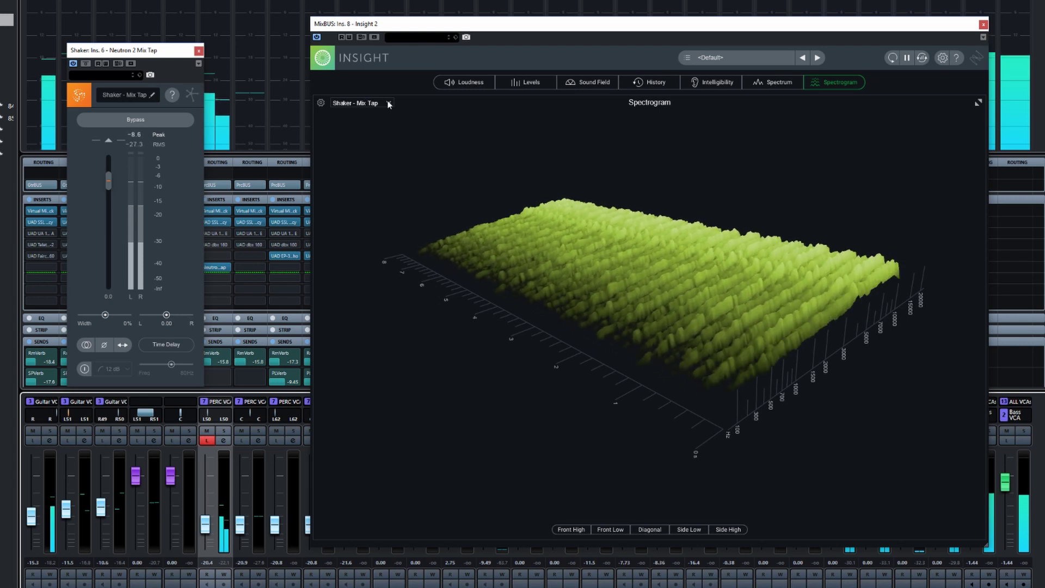
View the color choices for the Shaker - Mix Tap source and leave its color as it is.
click(321, 102)
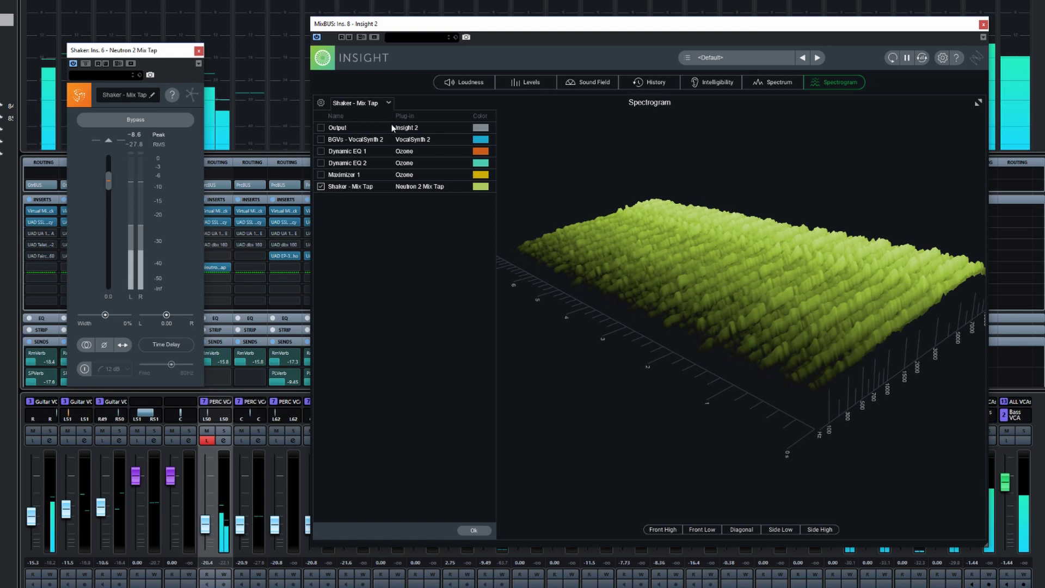
click(480, 186)
drag(58, 0, 441, 256)
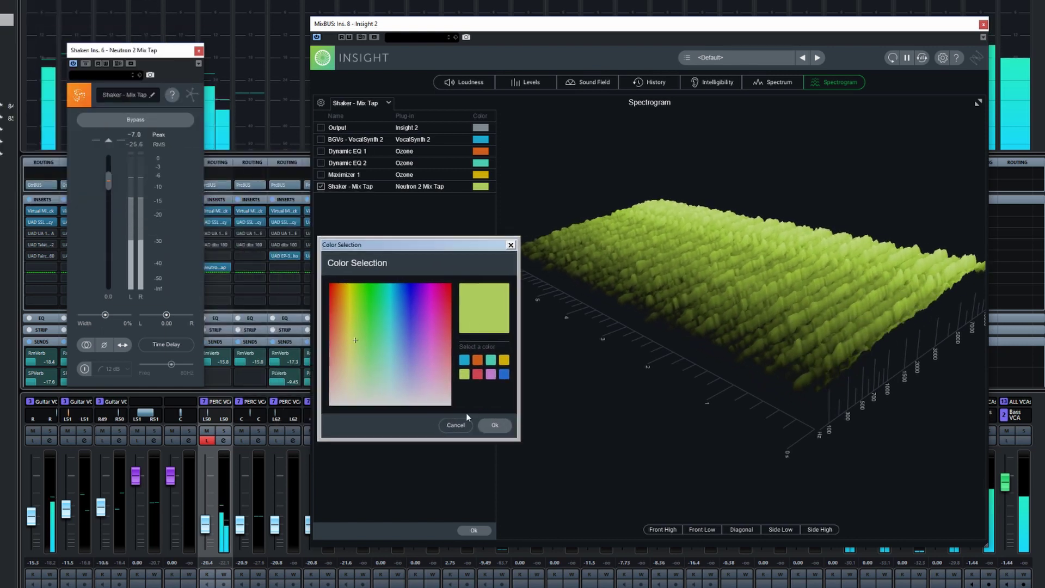
click(461, 435)
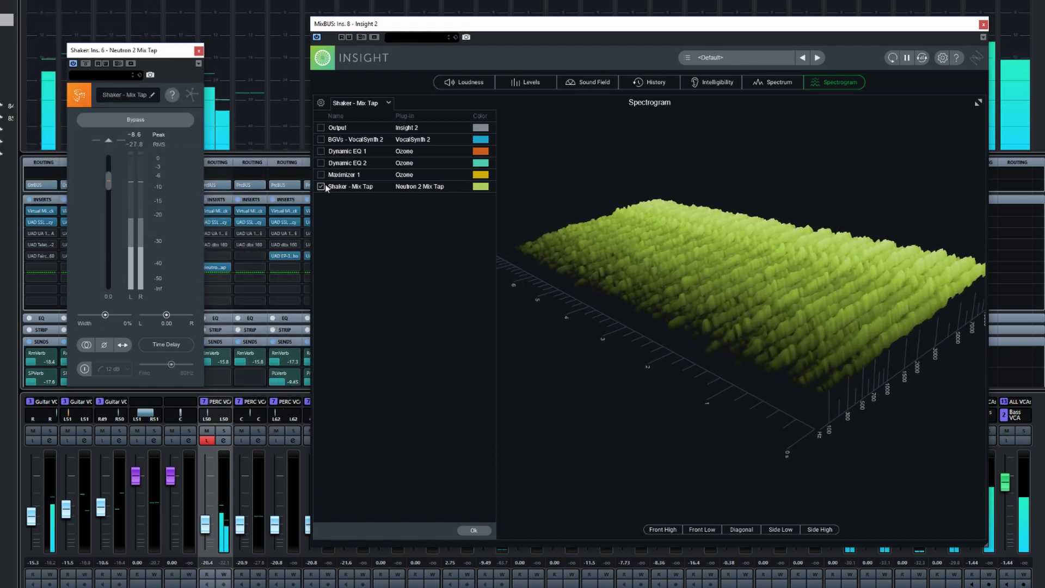
Toggle the BGVs - VocalSynth 2 source on and off, then add Dynamic EQ 1 alongside Shaker - Mix Tap in the Spectrogram.
click(320, 140)
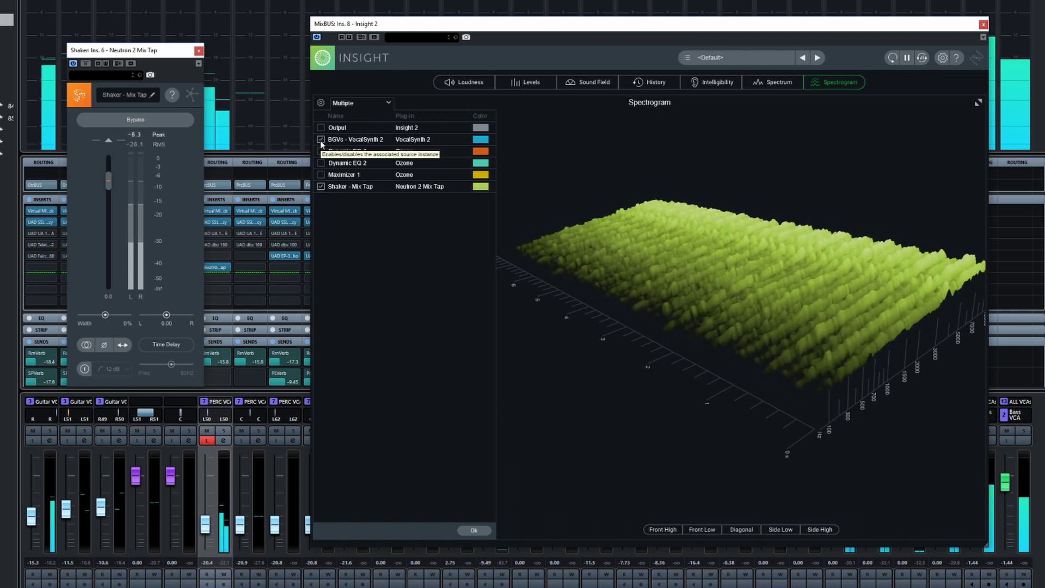
click(320, 140)
click(321, 151)
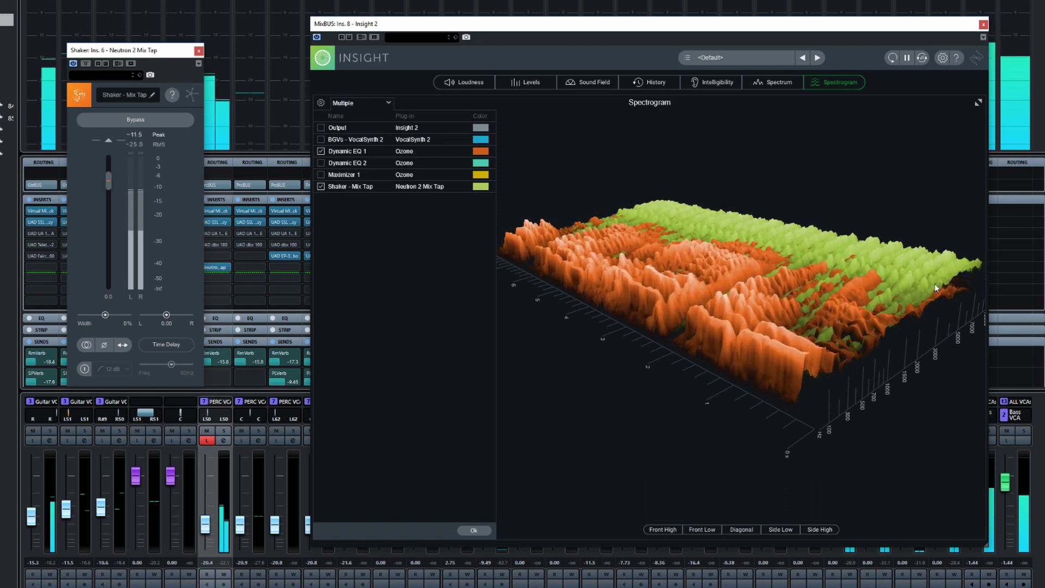
drag(884, 339, 859, 337)
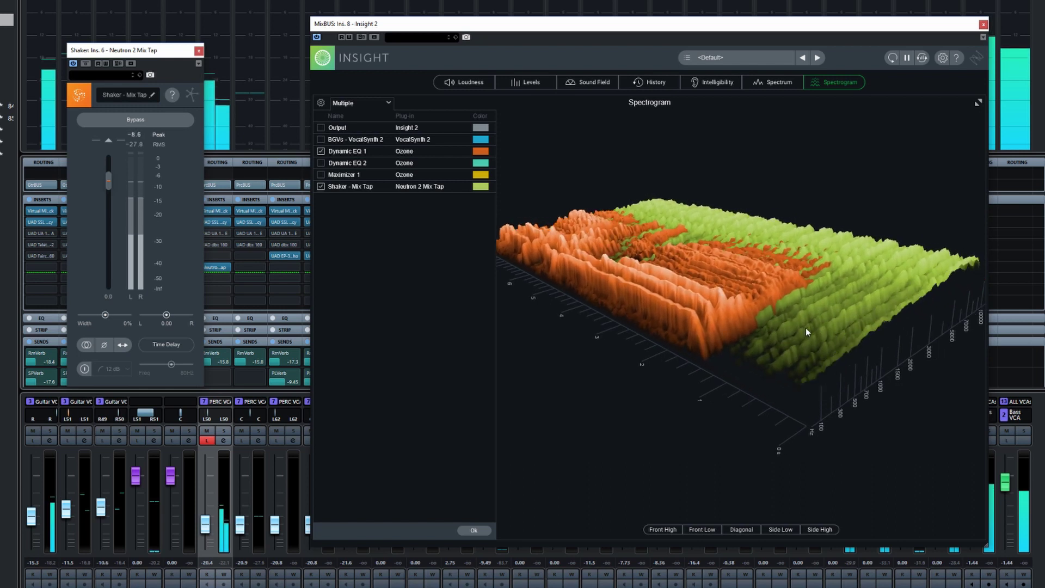
Disable Dynamic EQ 1 and Shaker - Mix Tap as Spectrogram sources.
click(322, 151)
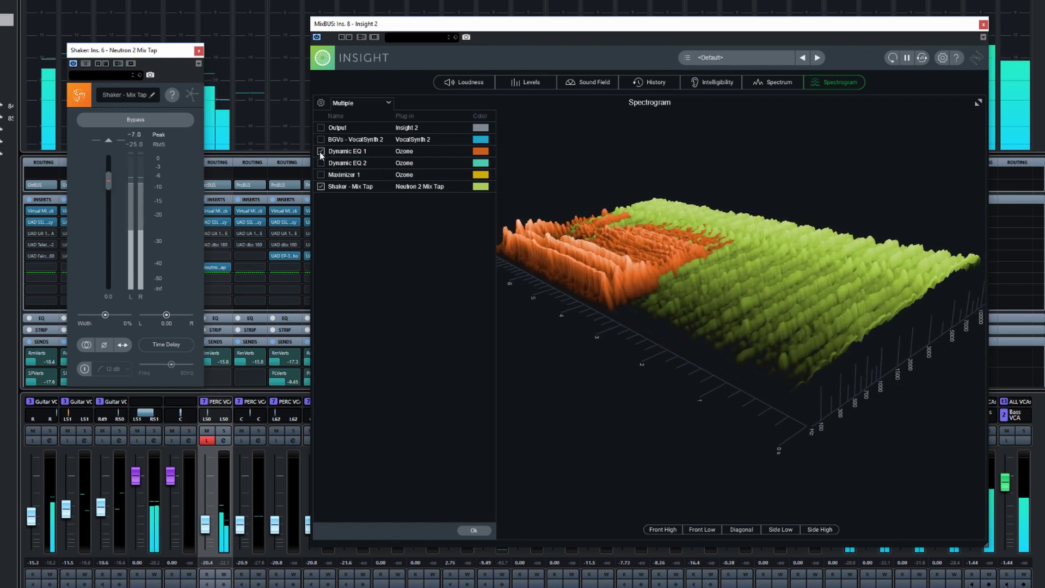
click(321, 151)
click(320, 186)
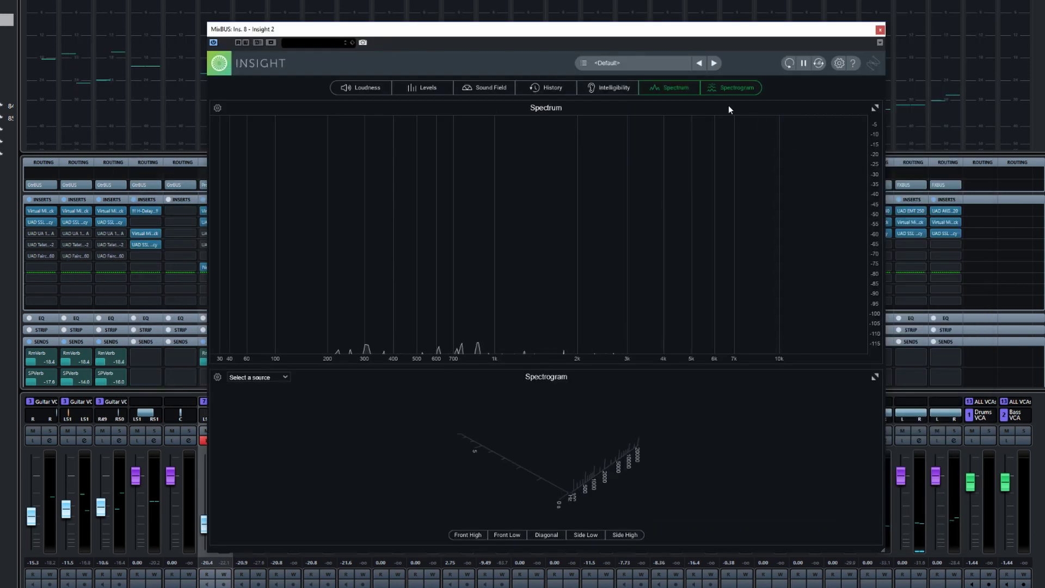
Hide the Spectrogram module so only Spectrum is shown, and set the spectrum type to 1/3 Octave.
click(729, 91)
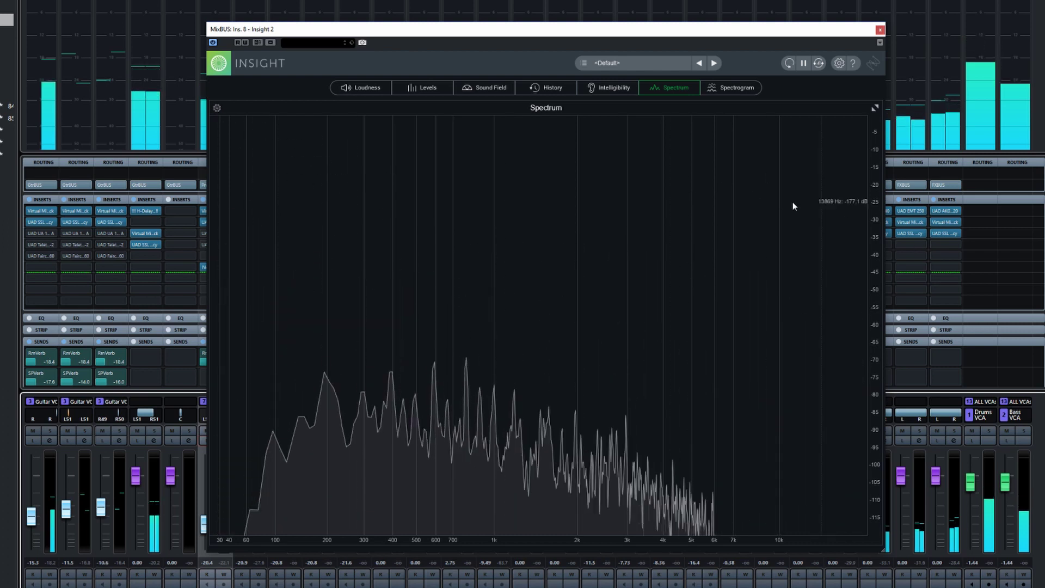
click(217, 107)
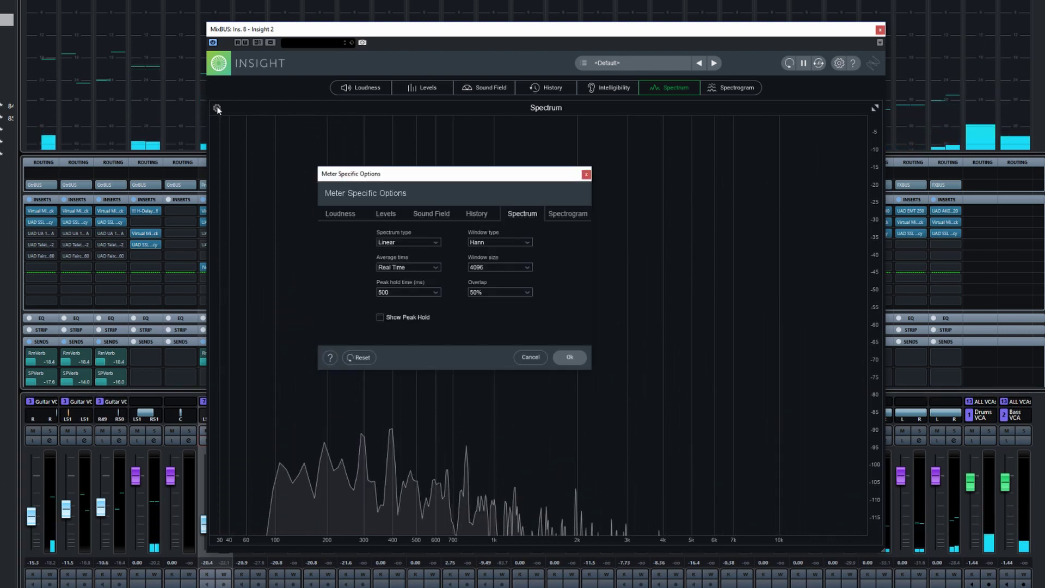
click(429, 244)
click(418, 258)
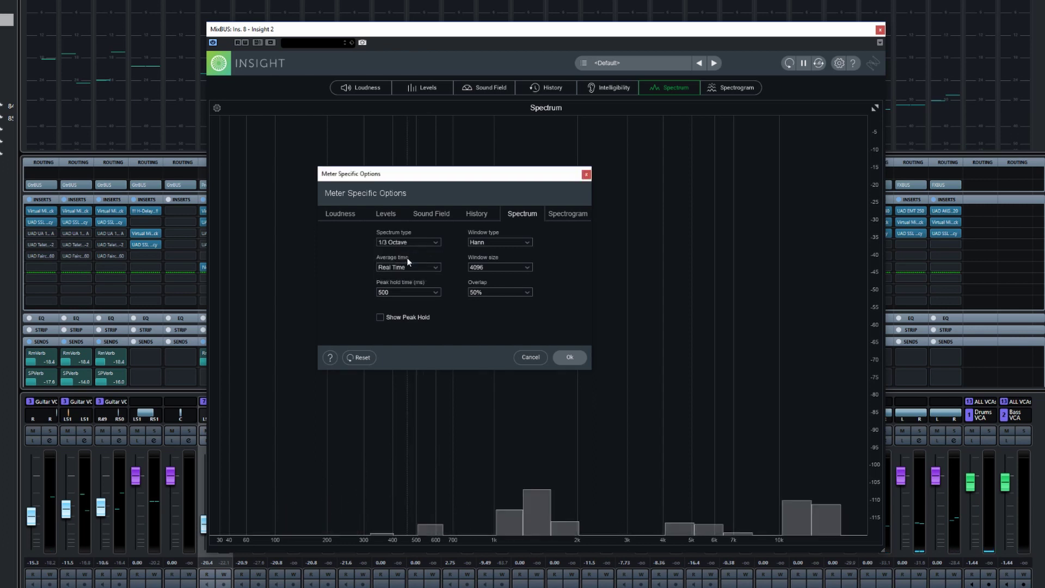
Try the Critical and Full Octave spectrum types, then set the spectrum type to Linear.
click(412, 240)
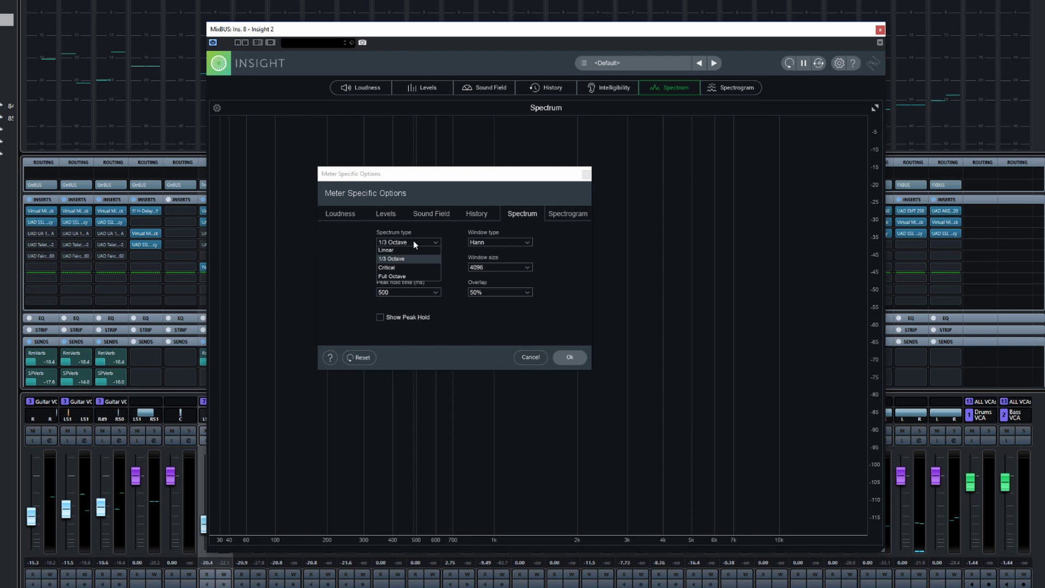
click(398, 266)
click(401, 240)
click(400, 275)
click(397, 244)
click(396, 250)
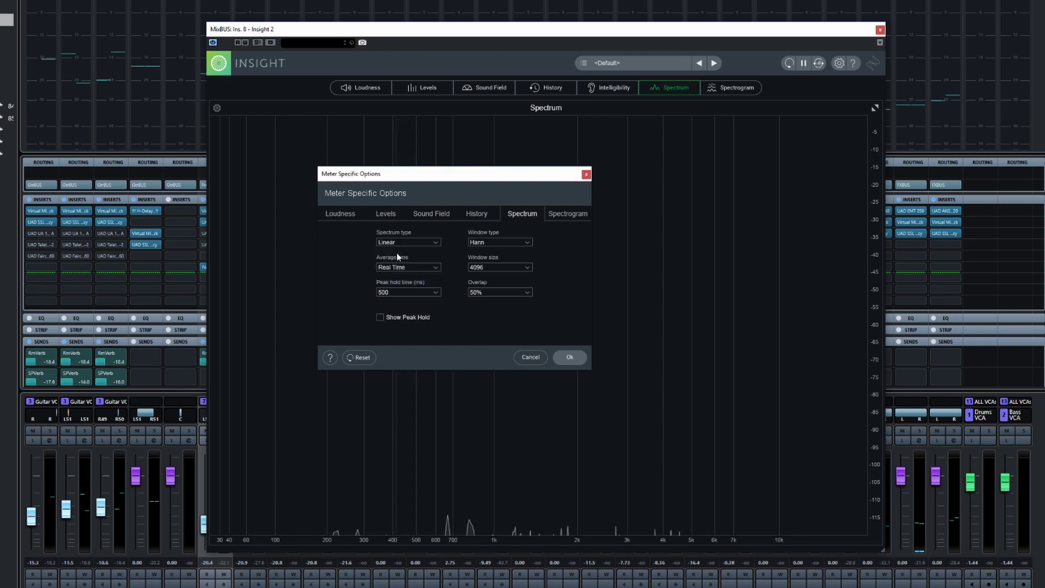
Set the Spectrum's average time to 5 secs, apply the options, and play the mix.
click(439, 269)
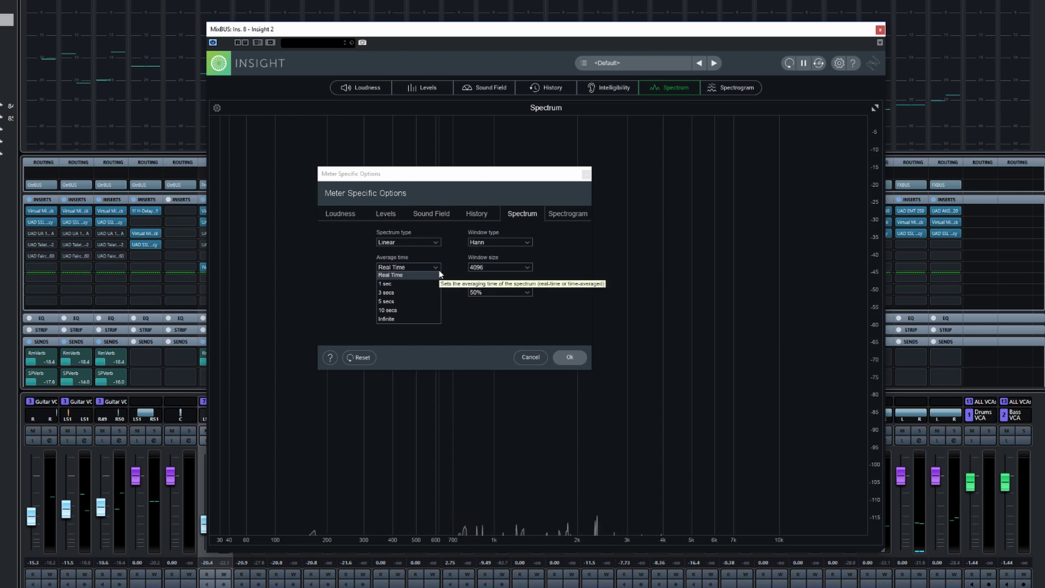
click(393, 302)
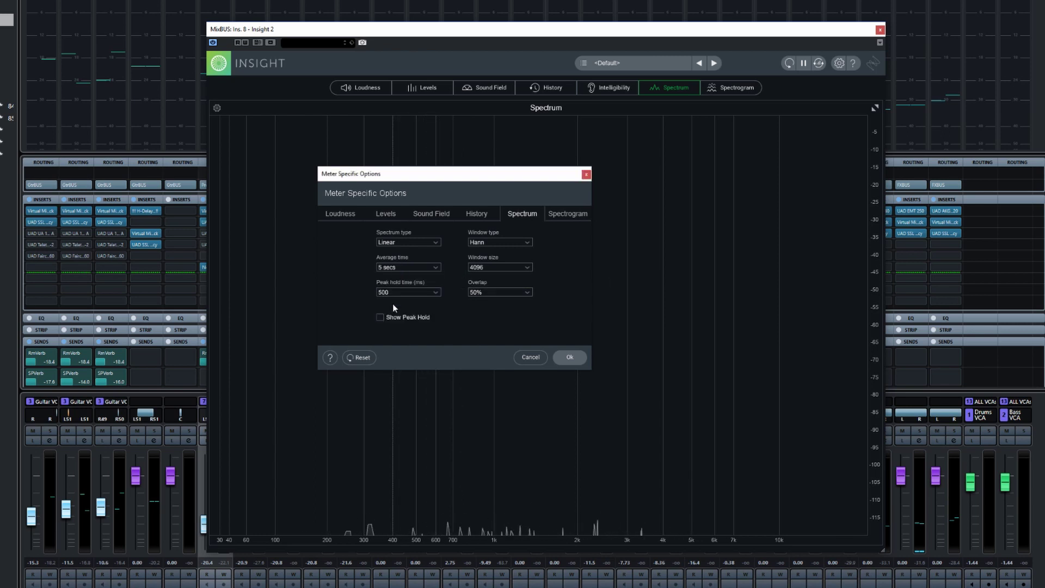
click(565, 362)
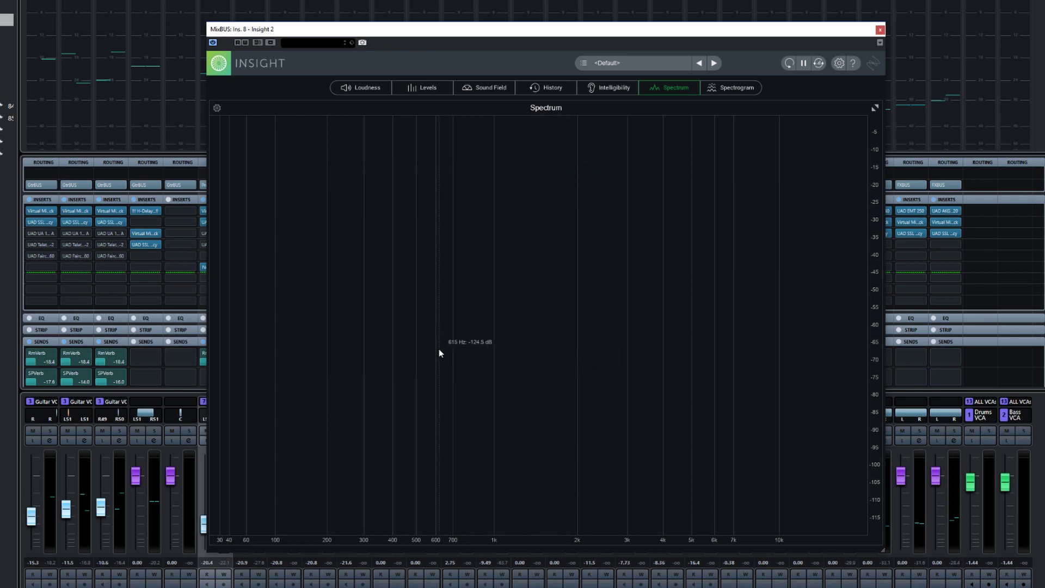
key(space)
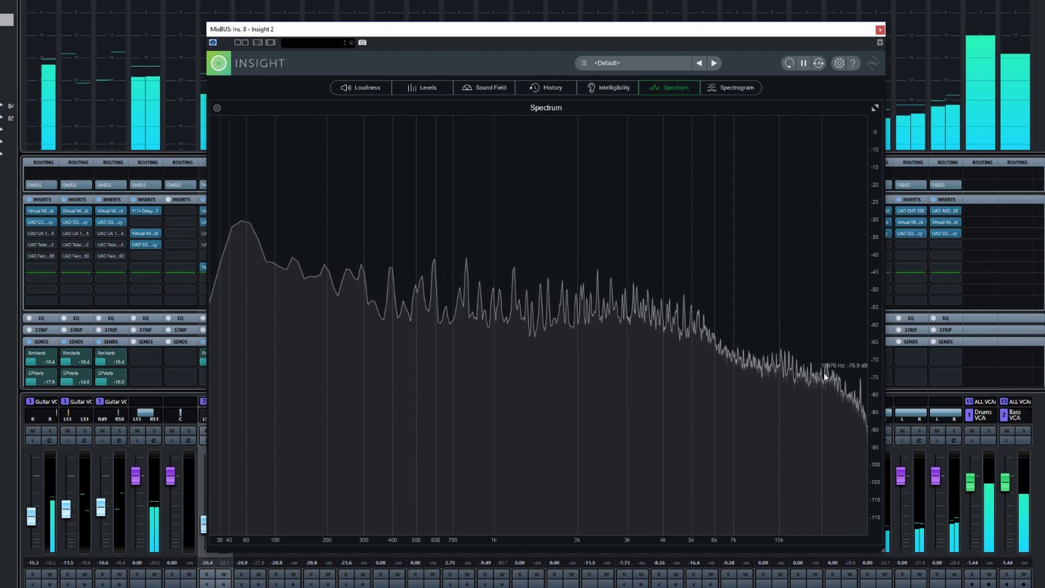
Set the Spectrum's average time to Real Time, enable Show Peak Hold, and apply the options.
click(218, 109)
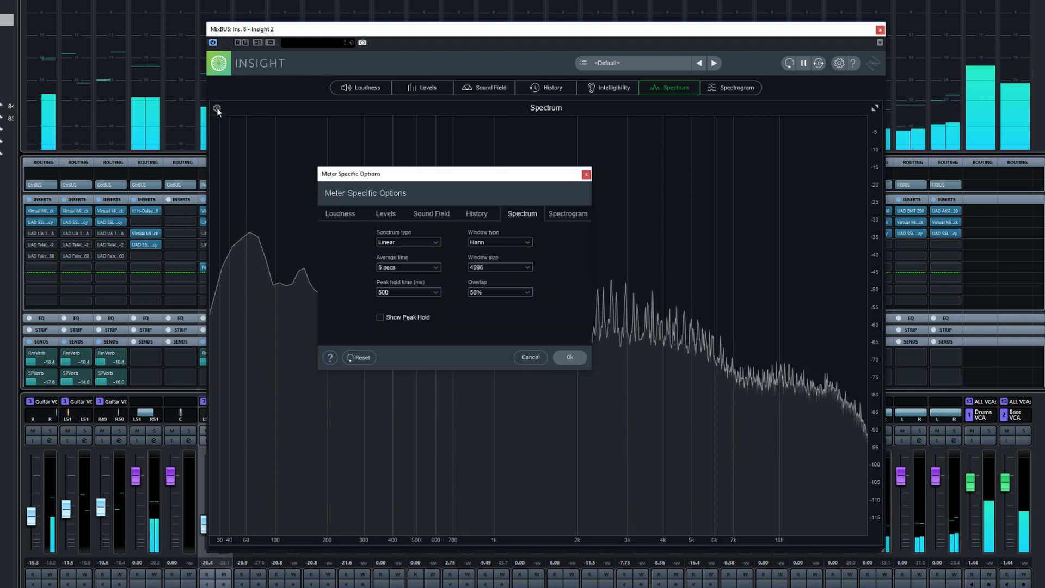
click(433, 267)
click(402, 274)
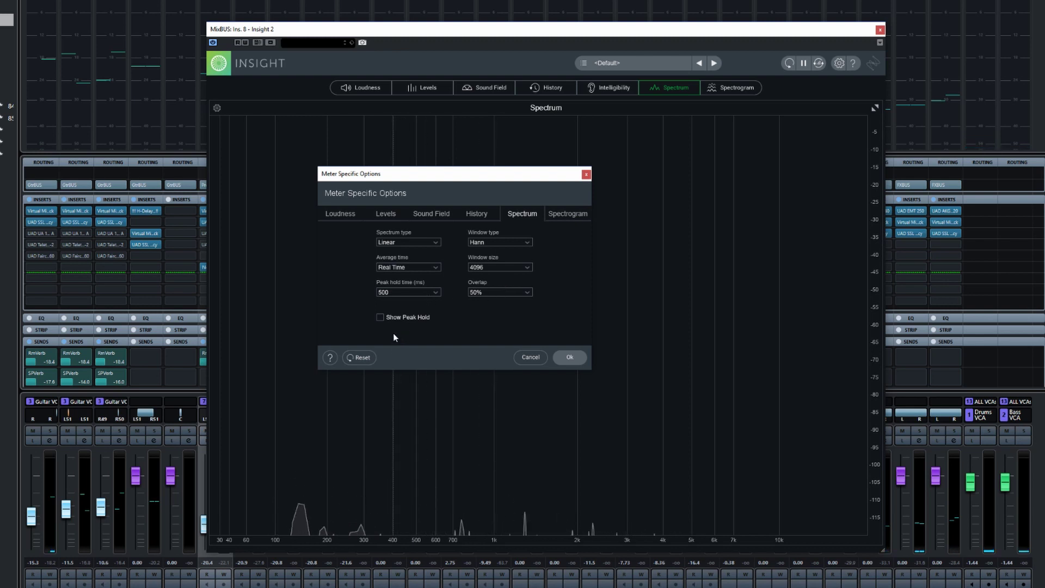
click(380, 317)
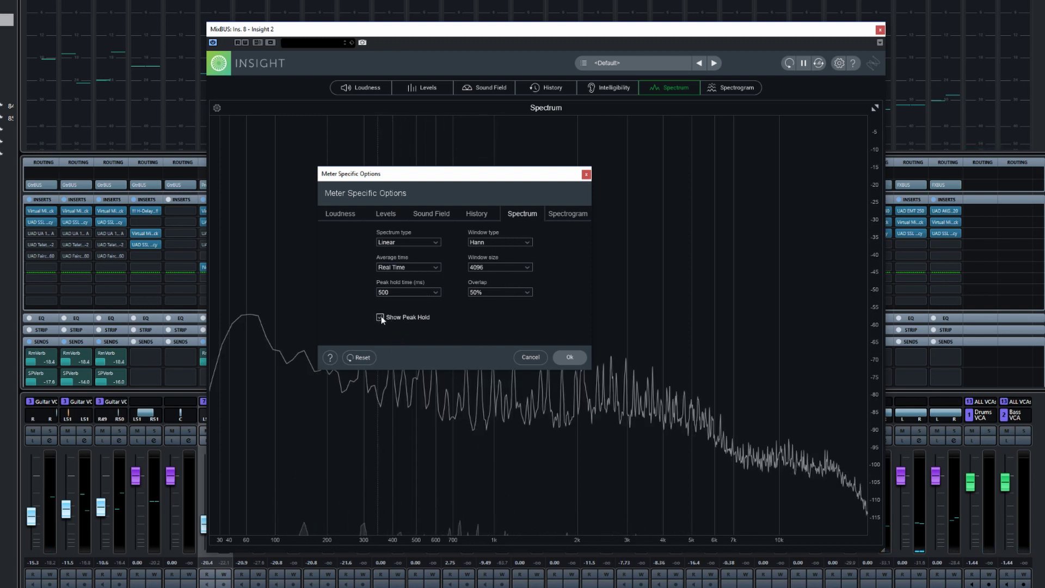
click(570, 355)
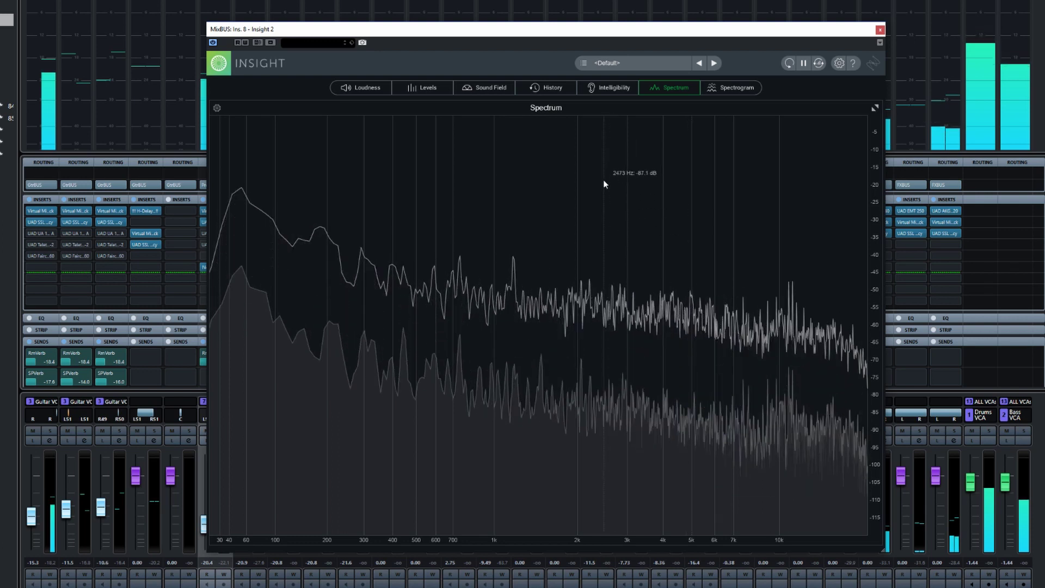
Disable Show Peak Hold in the Spectrum options and apply the change.
click(217, 108)
click(379, 316)
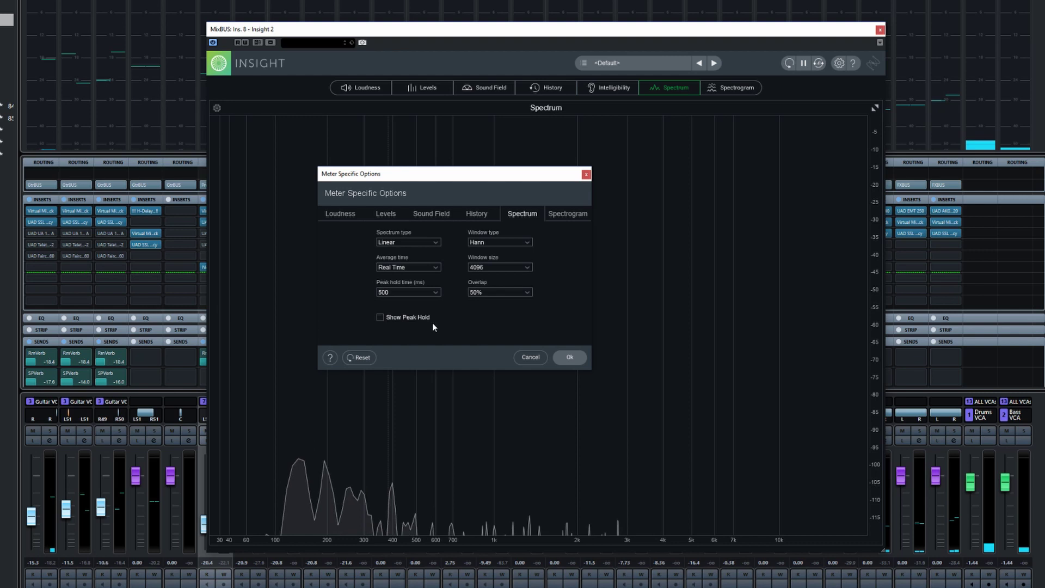
click(571, 356)
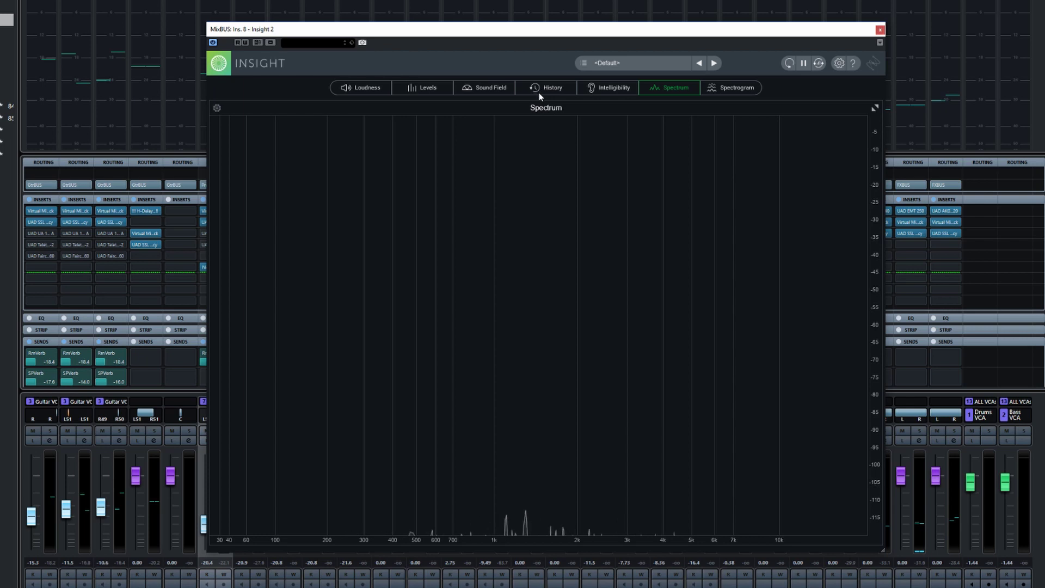
Show the History module in place of Spectrum, play the mix, and view the History options without changing them.
click(553, 89)
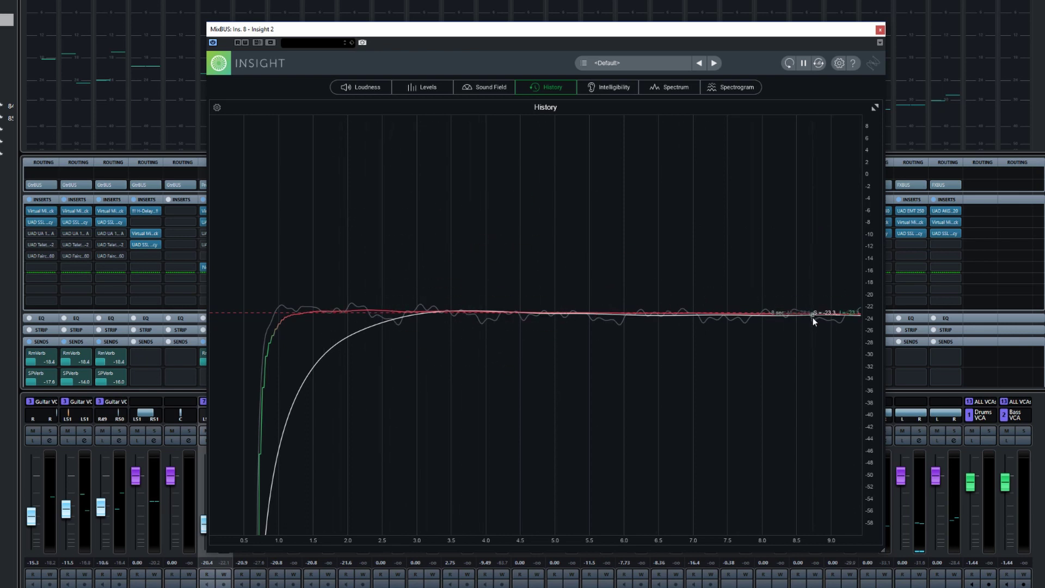
key(space)
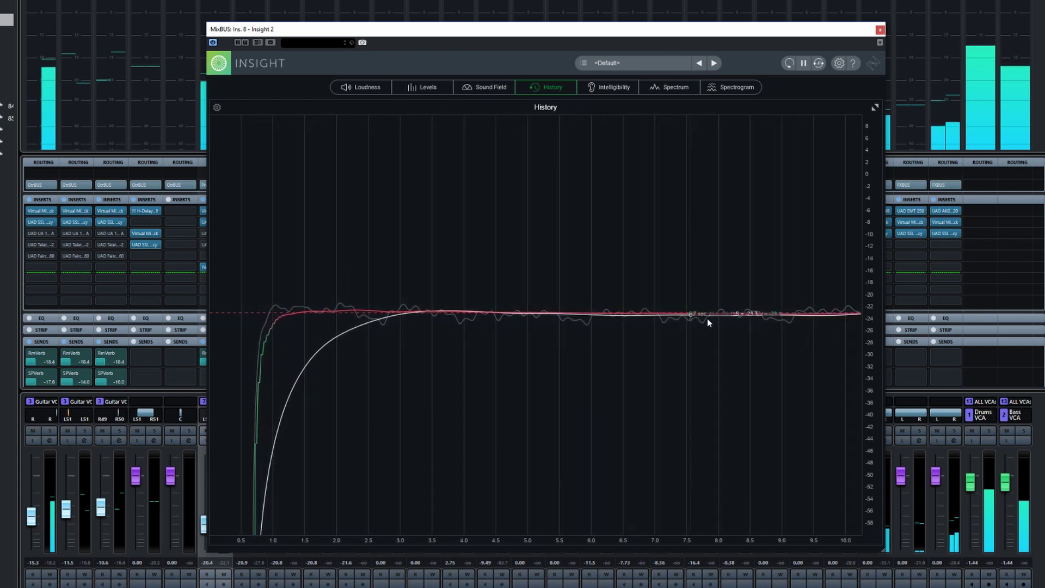
click(217, 107)
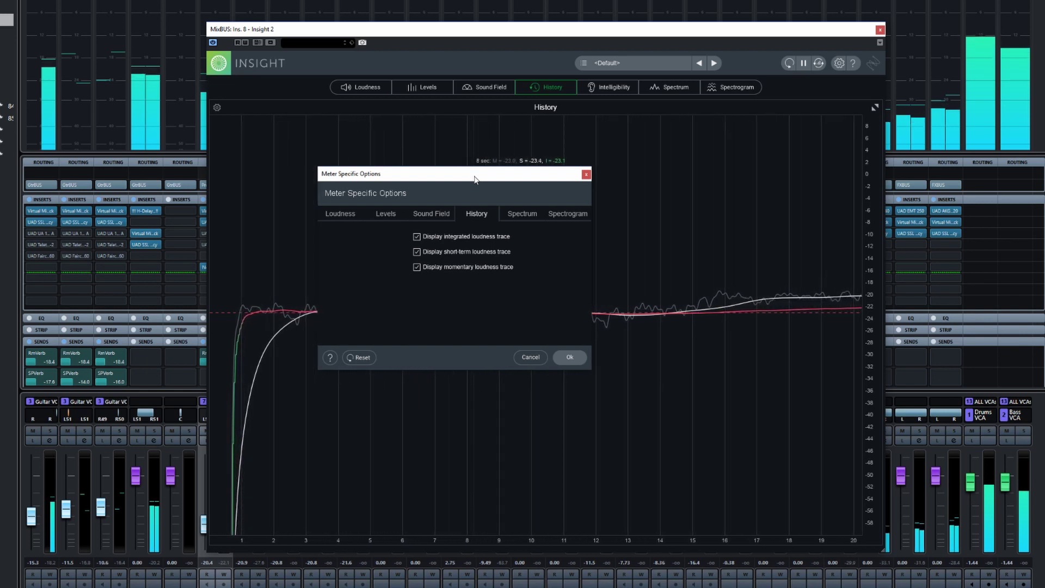
click(530, 357)
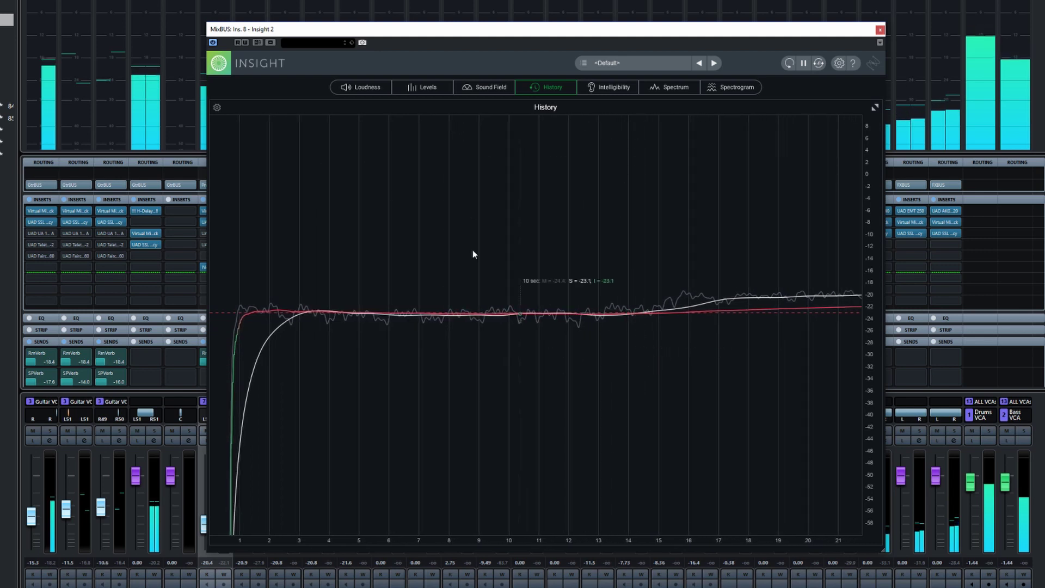
Reopen the History options, move the dialog clear of the traces, and toggle the integrated loudness trace off and on.
click(216, 107)
drag(457, 179, 377, 178)
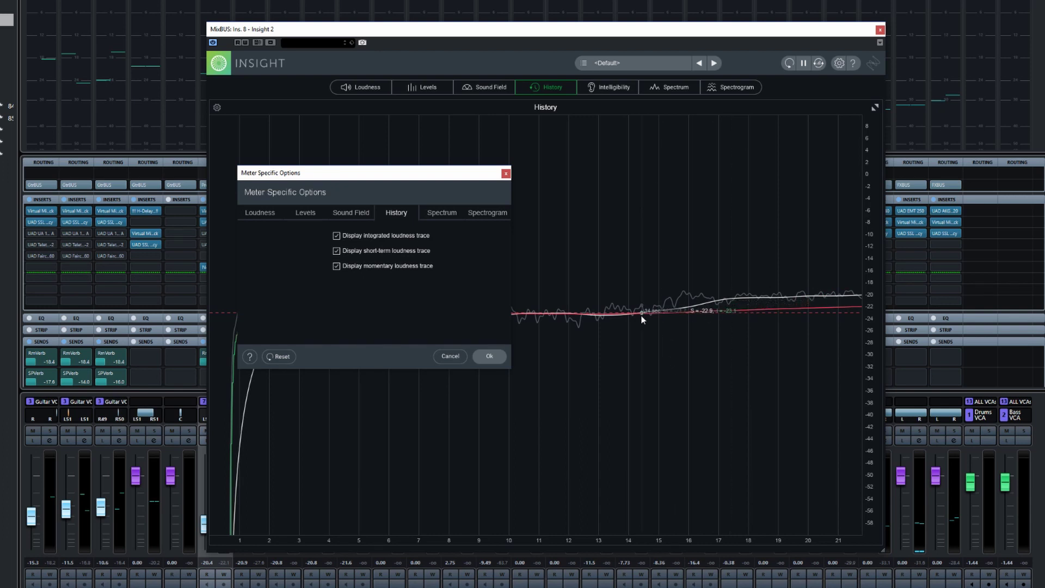
drag(408, 173, 538, 362)
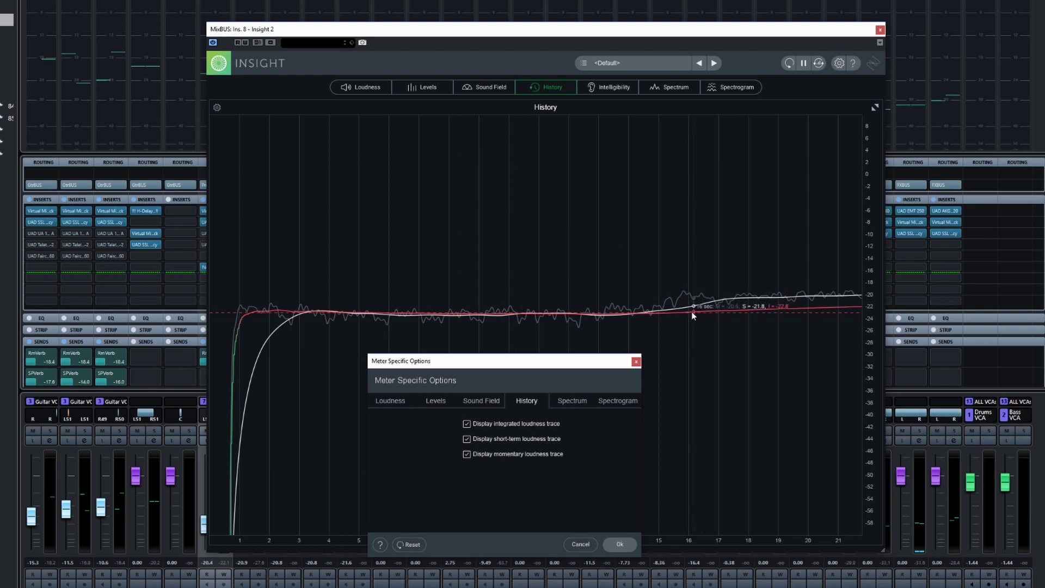
drag(613, 362, 563, 304)
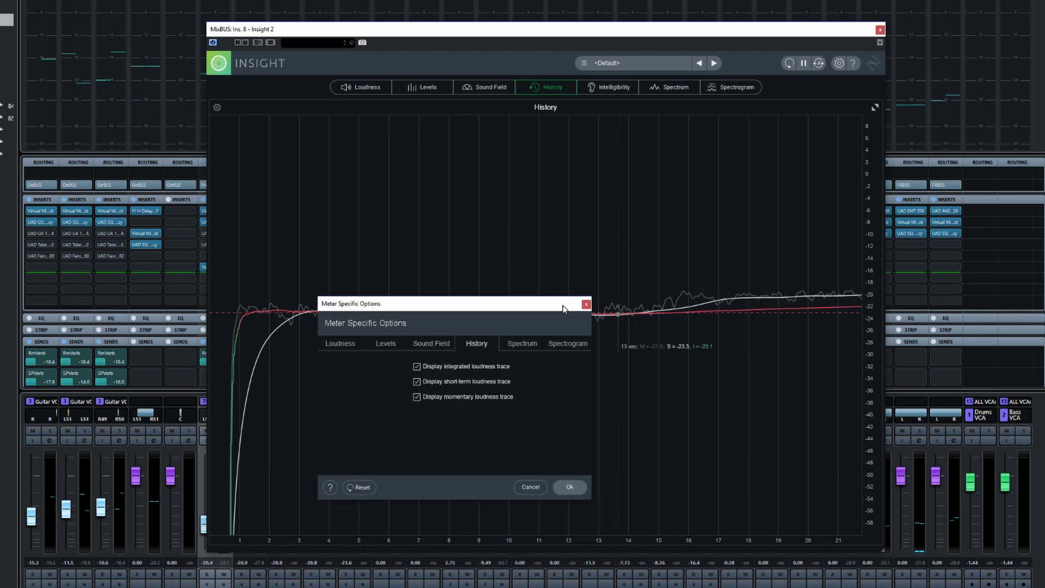
click(412, 368)
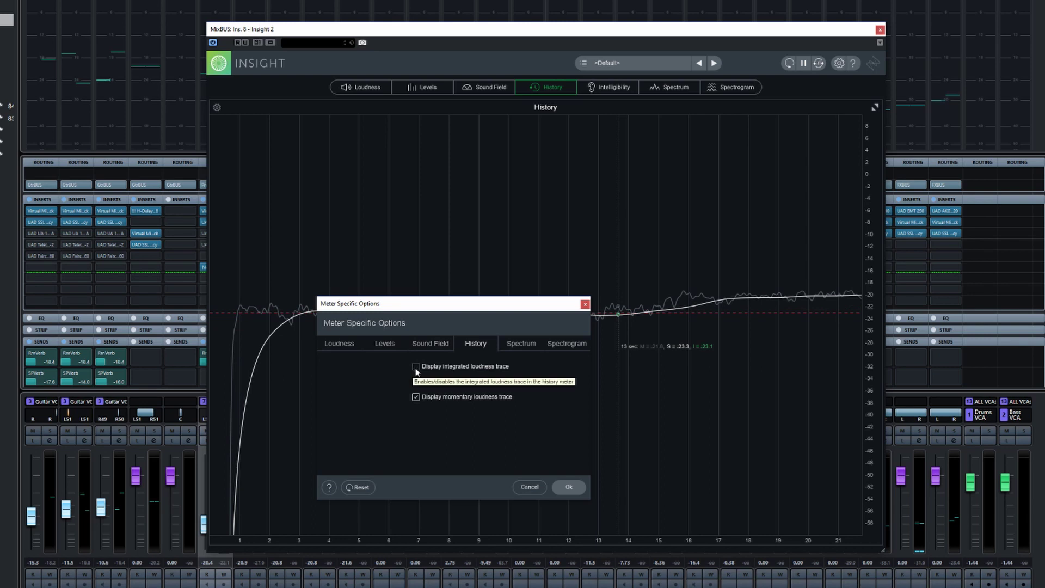
click(416, 369)
click(416, 368)
click(415, 368)
Toggle the short-term and momentary loudness traces off and on, then leave the History options without applying changes.
click(413, 380)
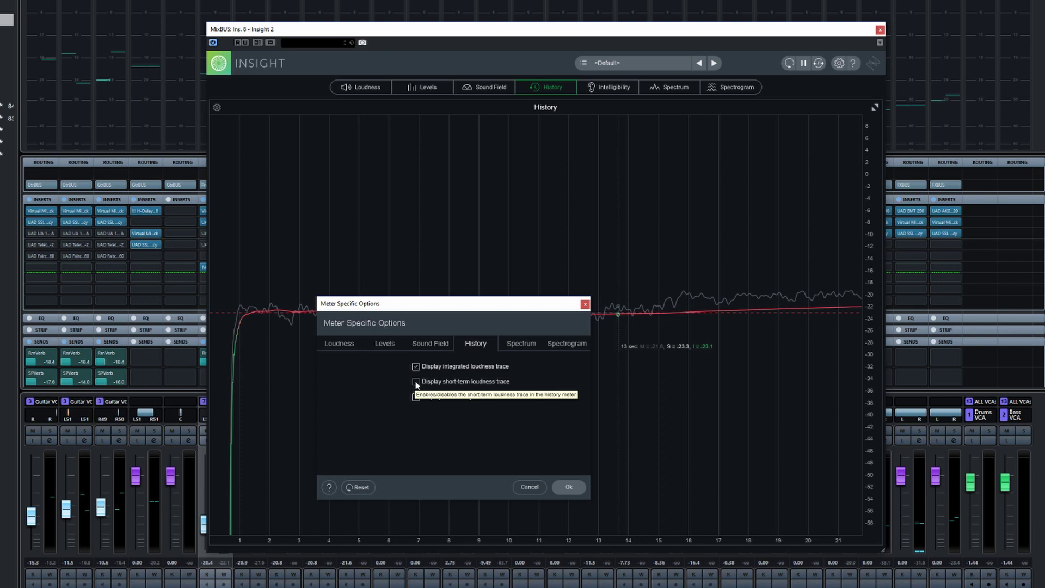
click(416, 383)
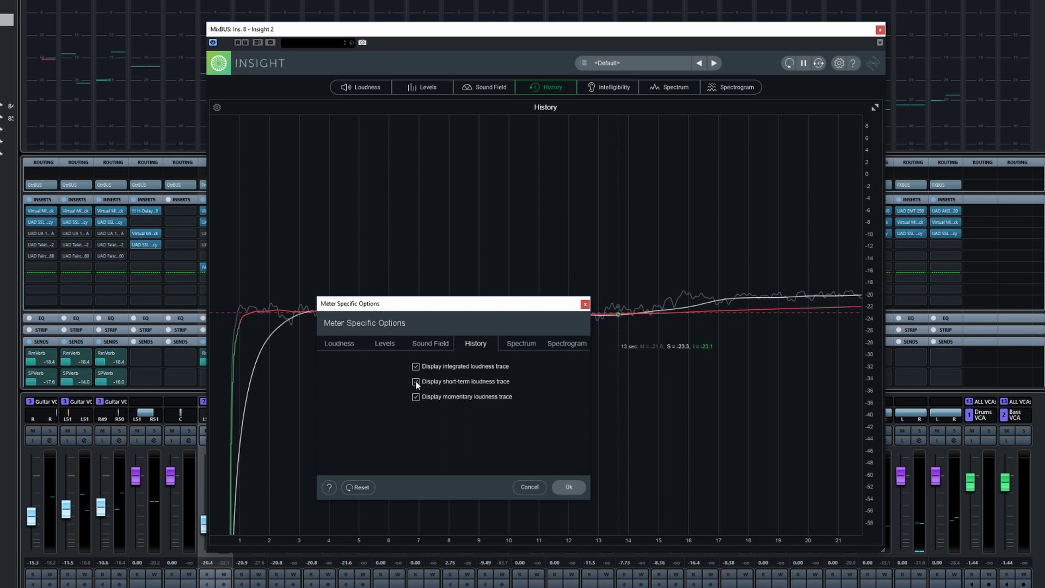
drag(420, 315, 427, 361)
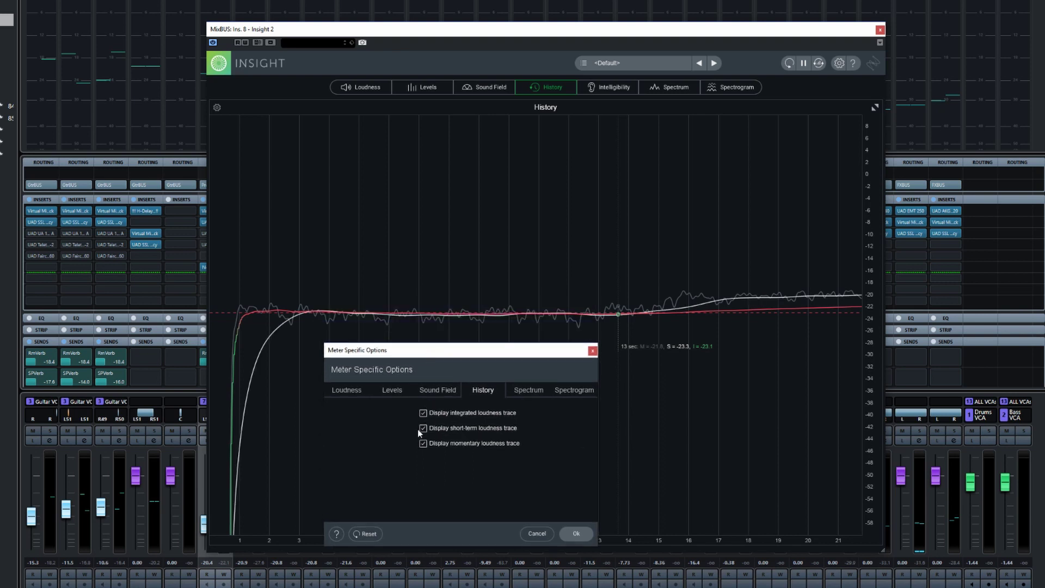
click(424, 444)
click(424, 443)
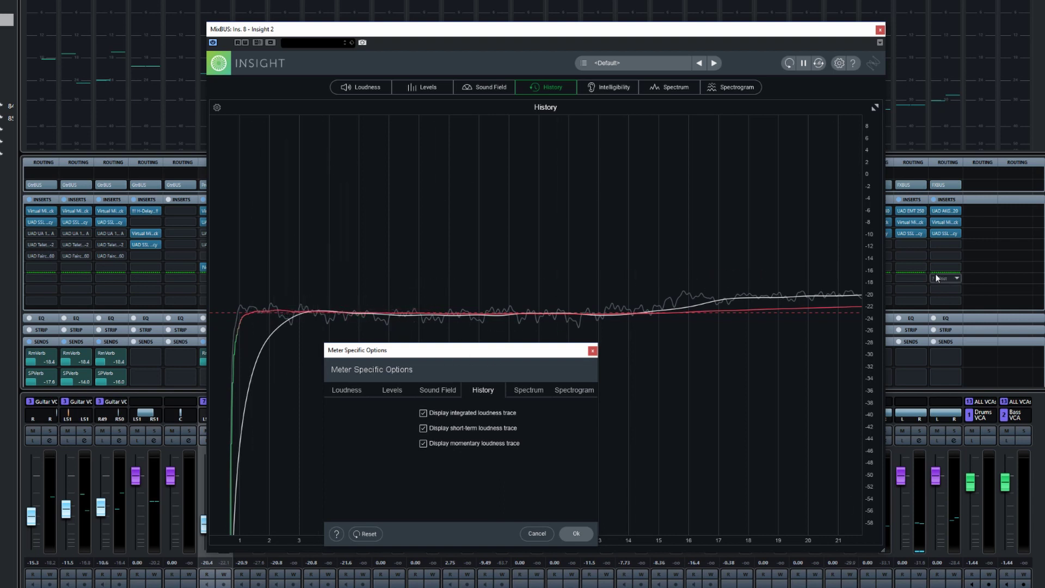
click(537, 533)
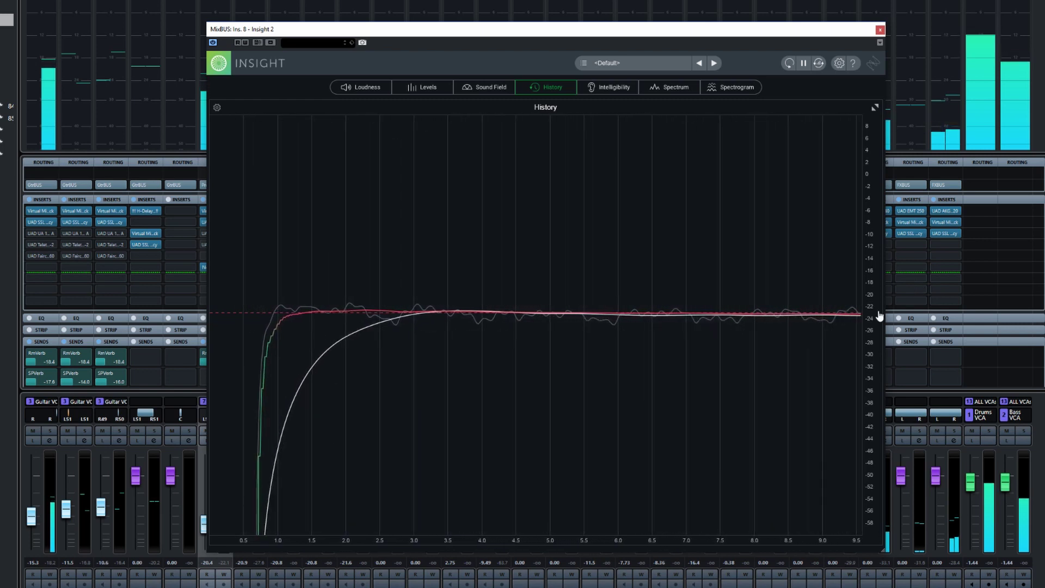
Widen the Insight window to give the History graph more room, then show the Sound Field module in its place.
drag(884, 312, 1003, 314)
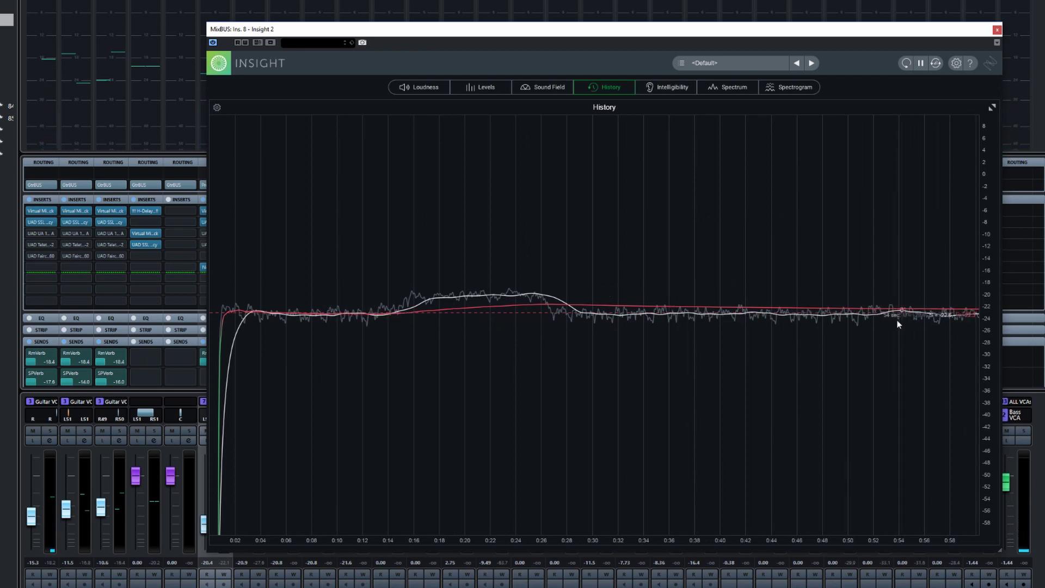
click(556, 89)
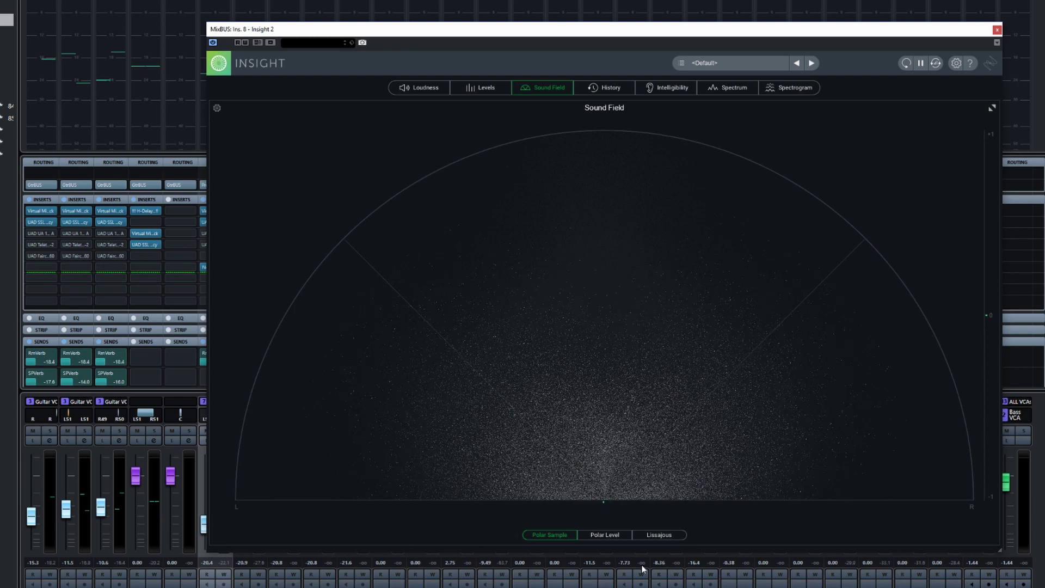
Compare the Polar Level, Lissajous and Polar Sample views in the Sound Field, finishing on Polar Sample.
click(606, 535)
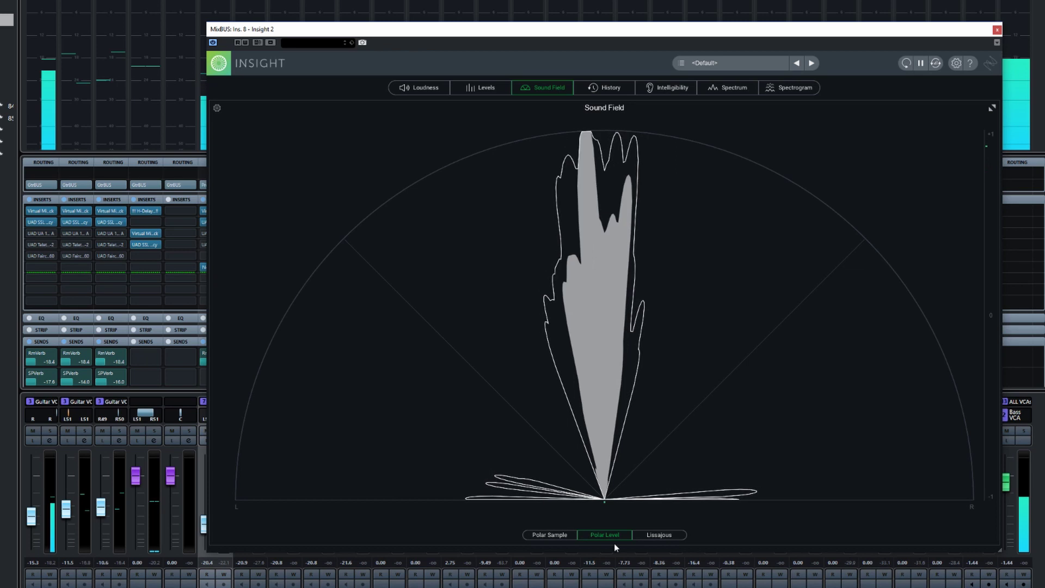
click(663, 535)
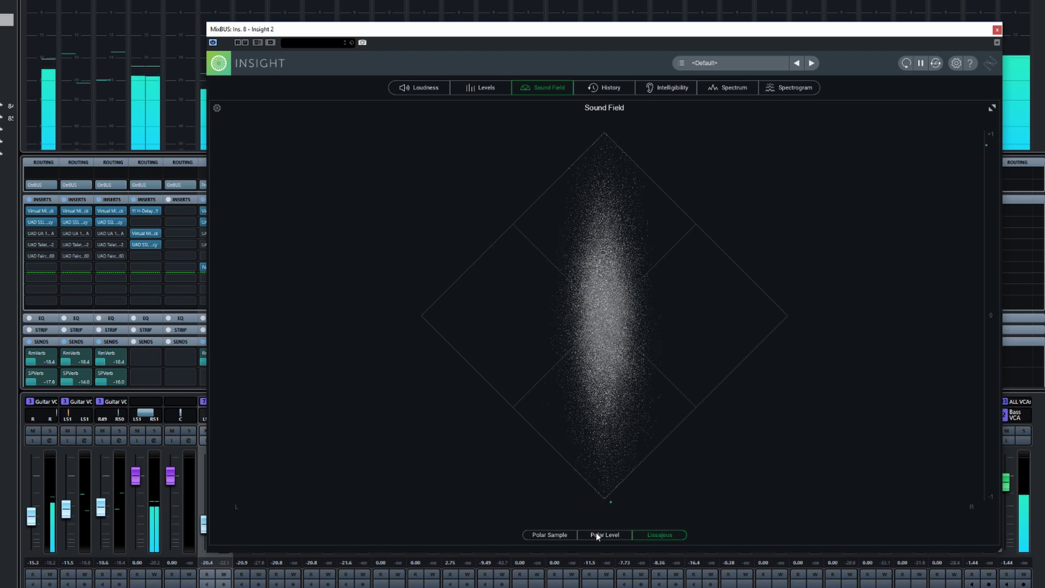
click(555, 535)
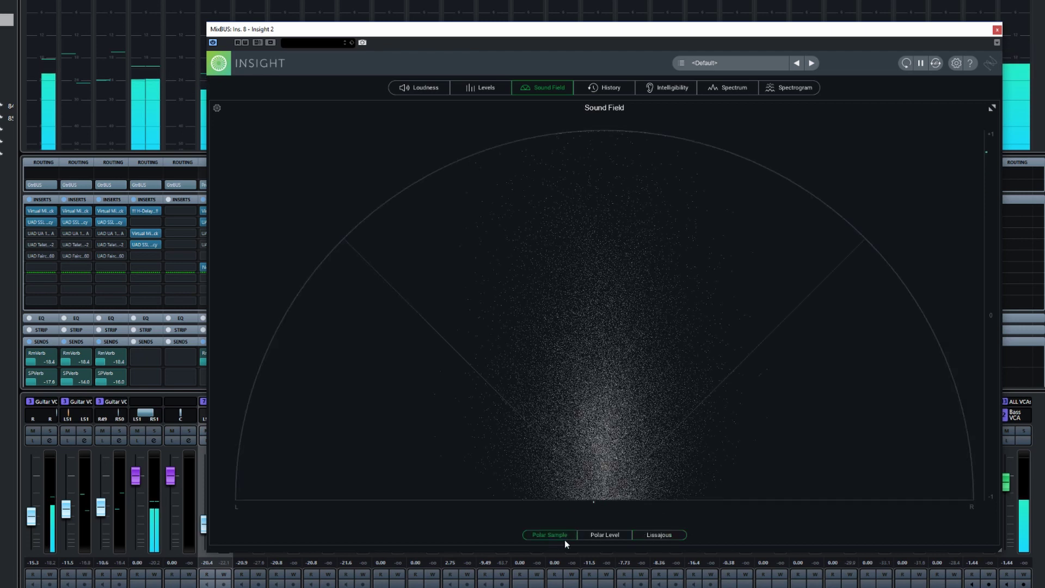
click(606, 536)
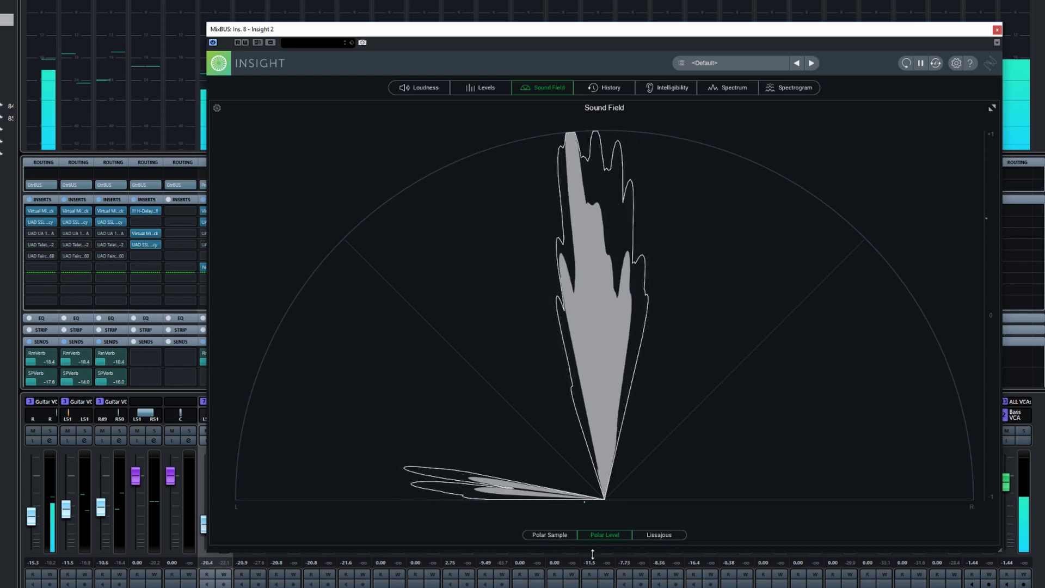
click(562, 536)
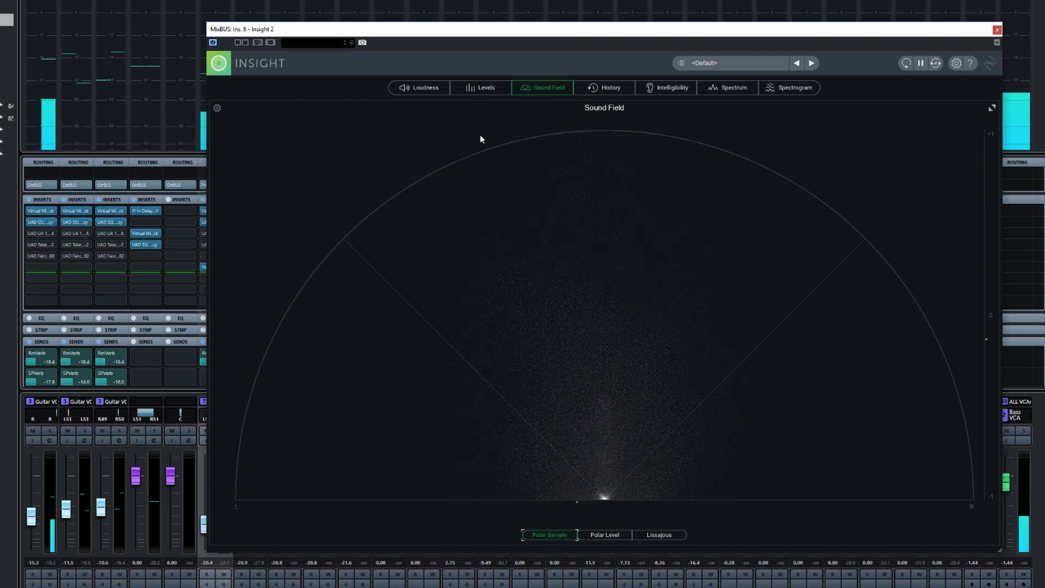
Show Levels in place of Sound Field and switch its meters to the green color scheme.
click(487, 89)
click(545, 87)
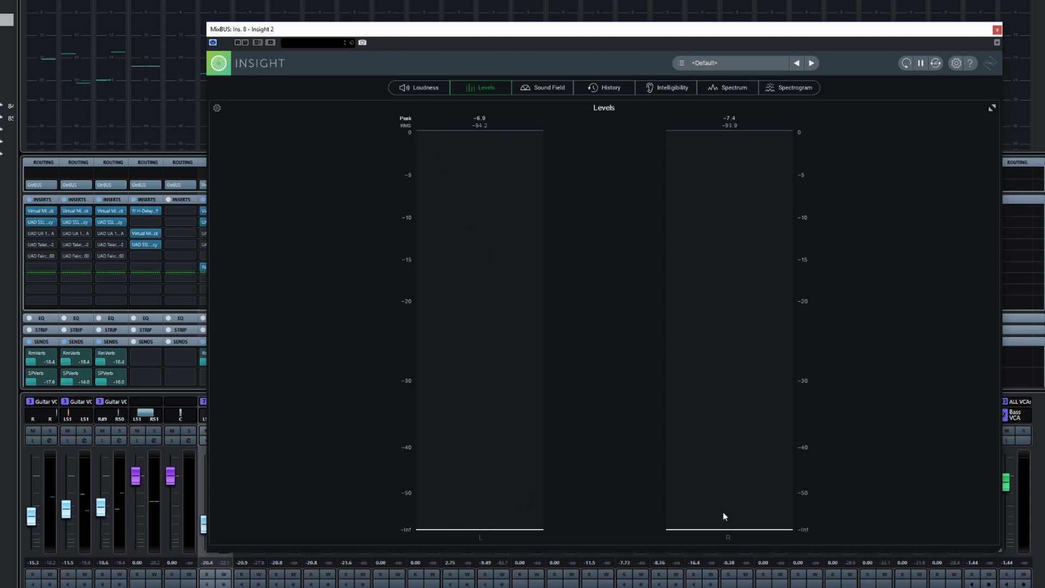
click(217, 109)
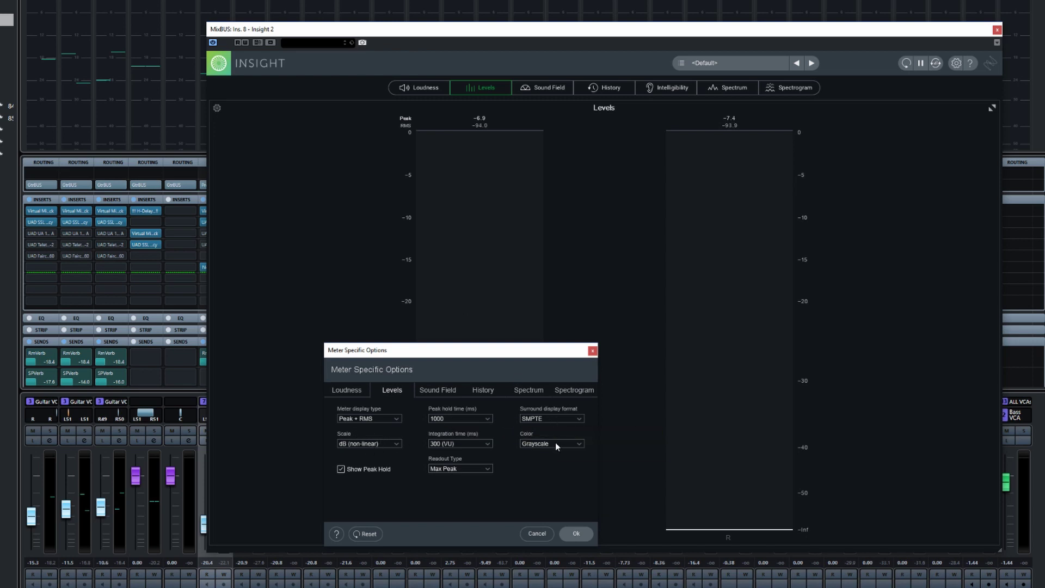
click(539, 443)
click(546, 461)
click(569, 533)
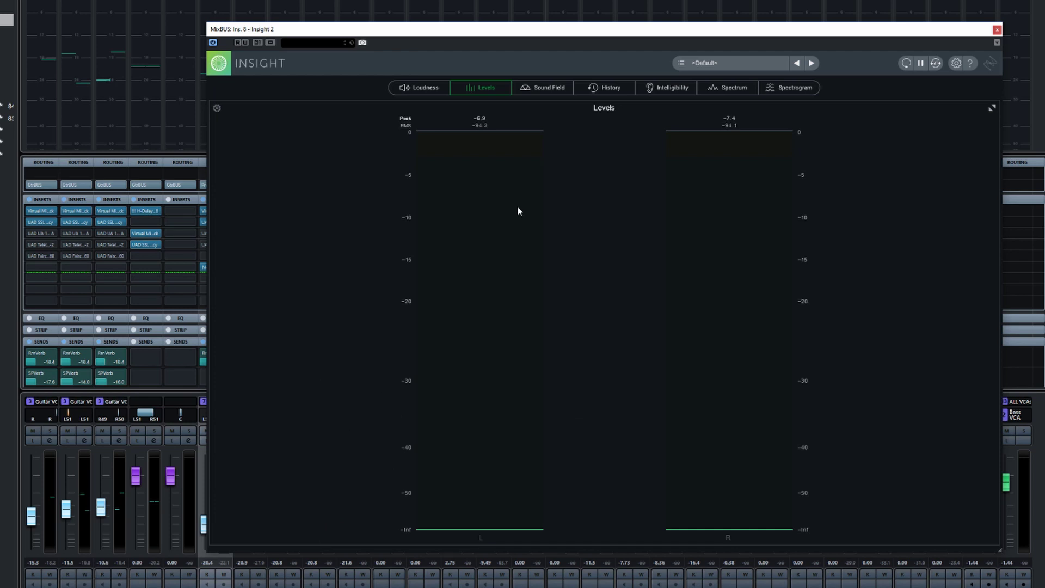
Play the mix briefly through the Levels meters and stop it, and show the Loudness module in place of Levels.
key(space)
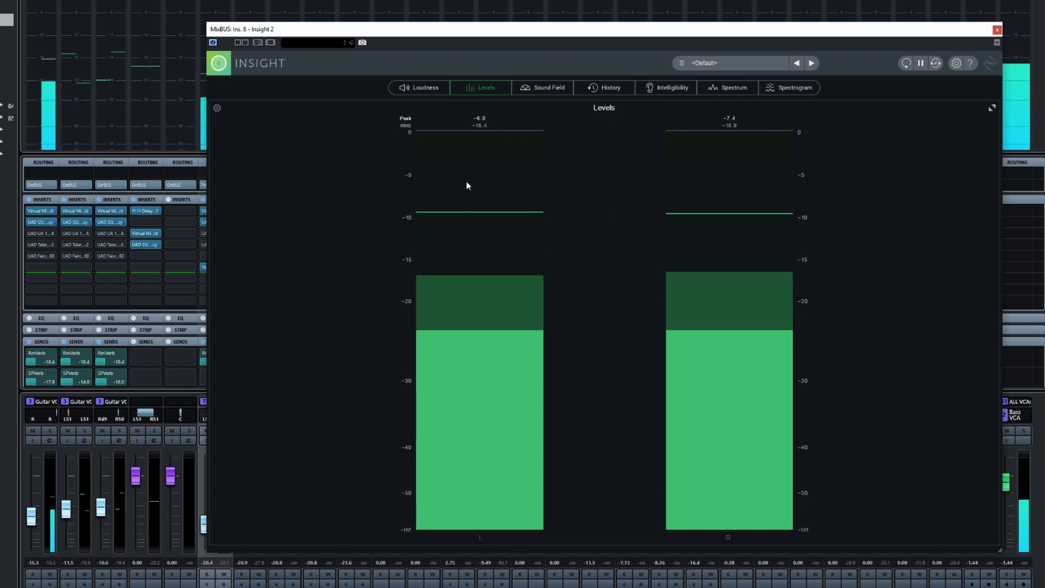
key(space)
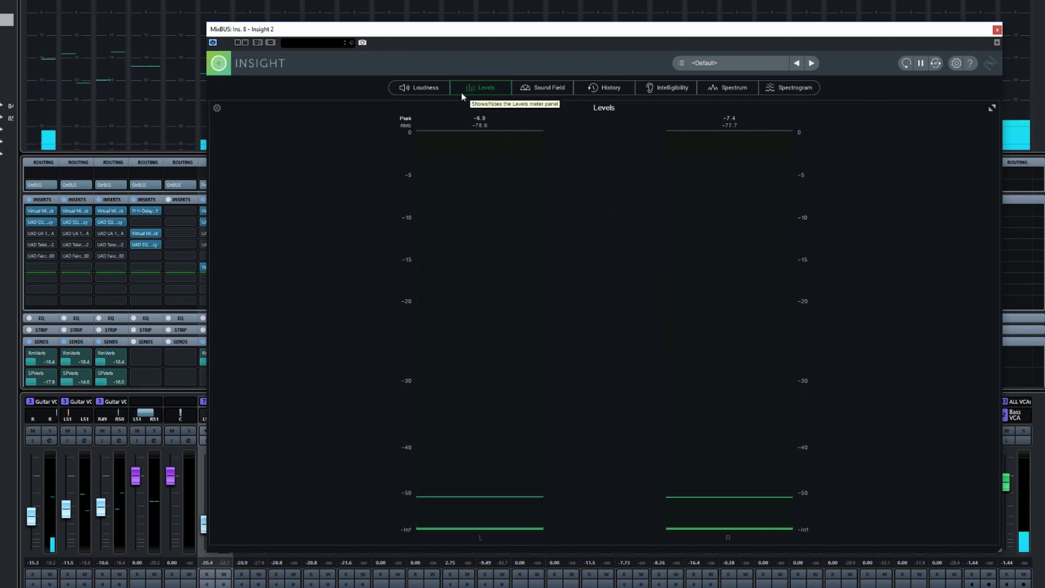
click(425, 94)
click(482, 91)
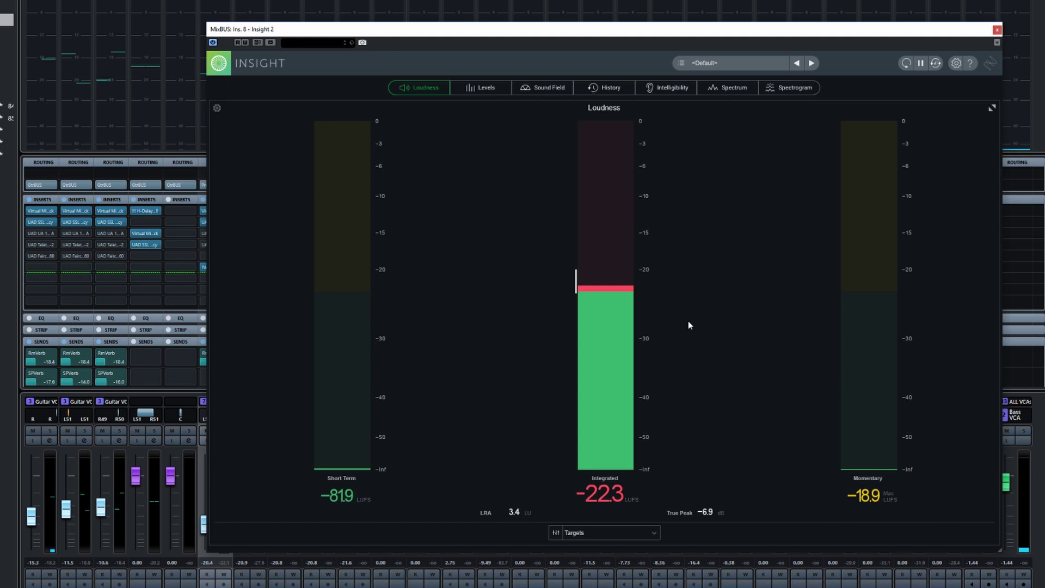
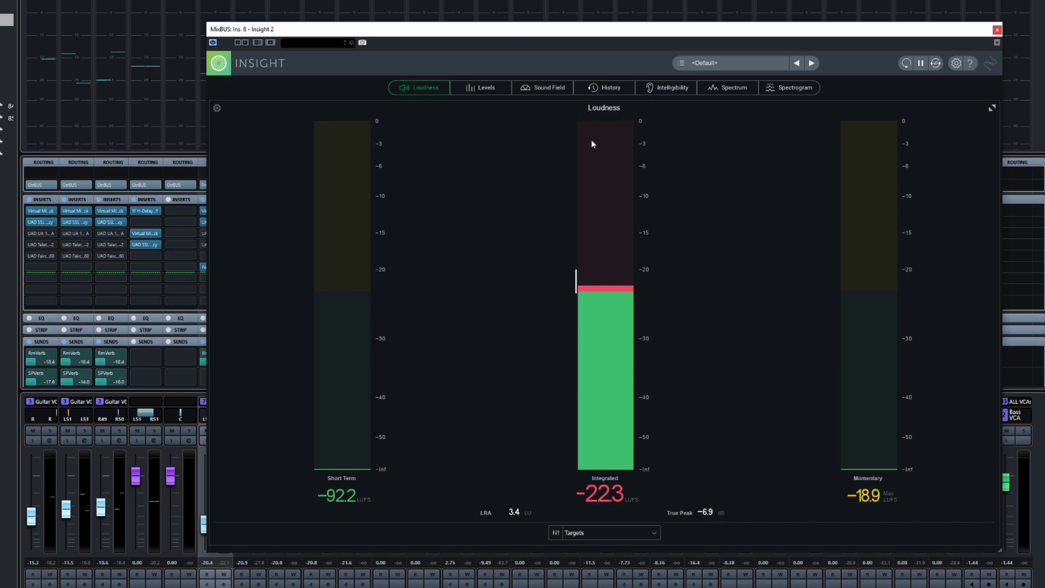
Try the loudness targets AES AGOTTVS TD1006.1.17-10, AGCOM 219/09/CSP, EBU R128 (South Africa) and Netflix in turn.
click(588, 531)
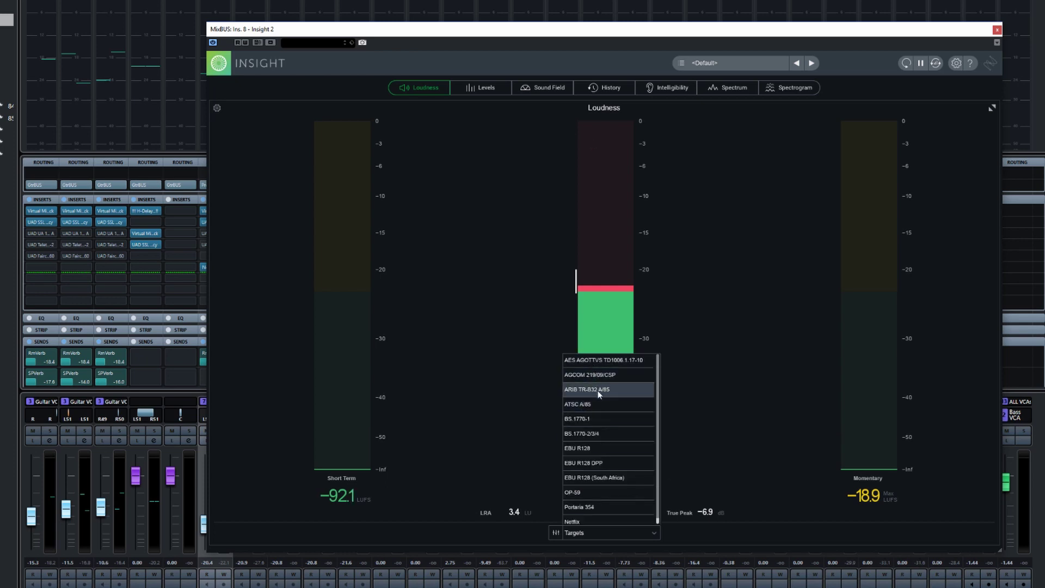
scroll(599, 413, down, 1)
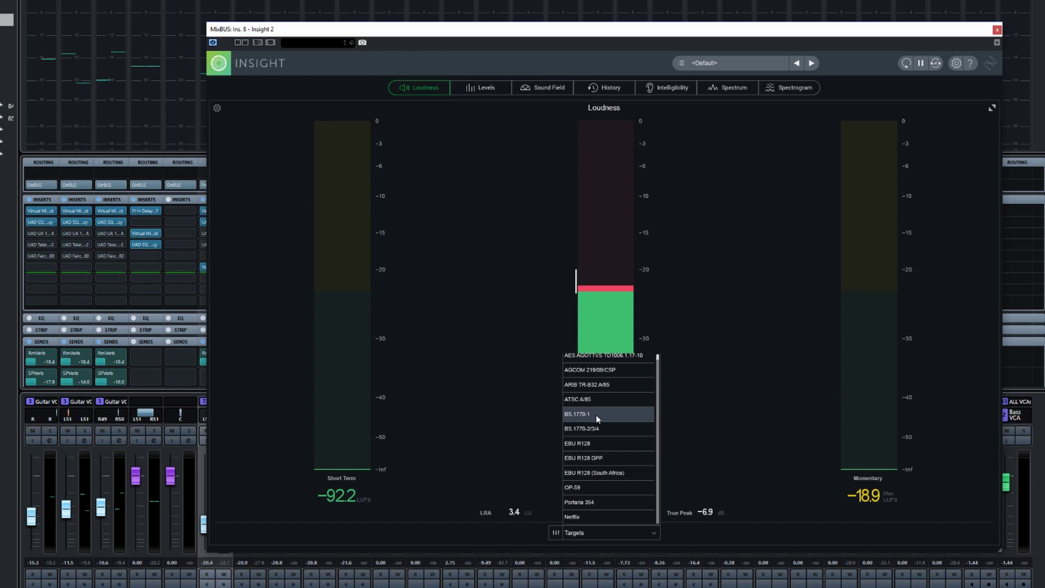
click(593, 363)
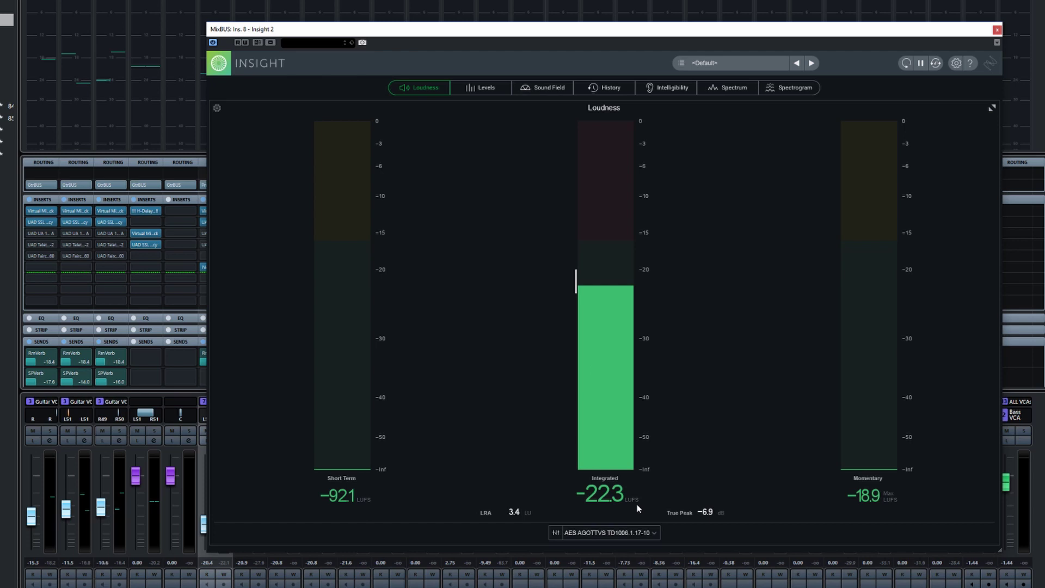
click(649, 533)
click(583, 376)
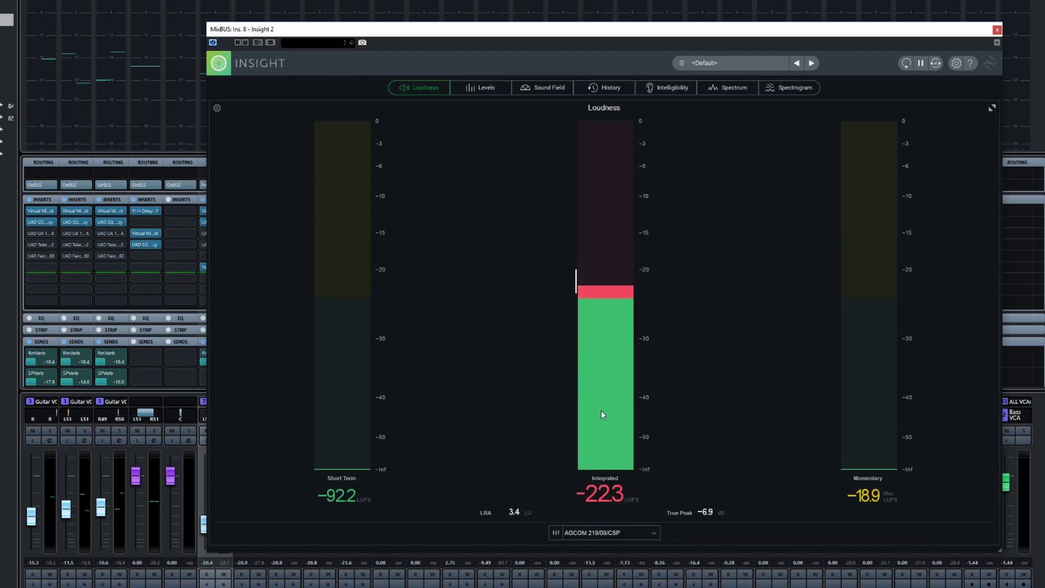
click(640, 532)
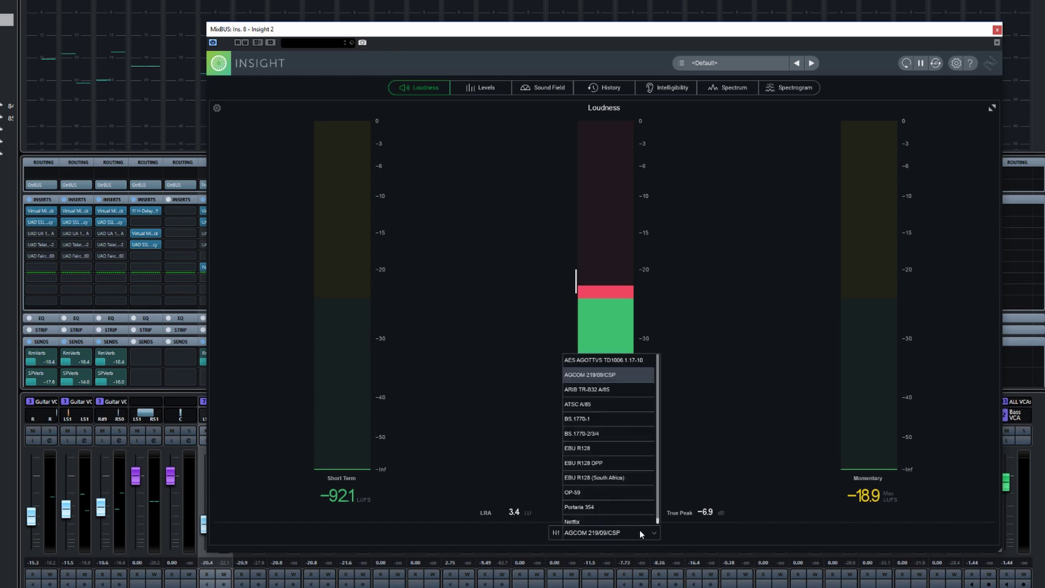
click(586, 478)
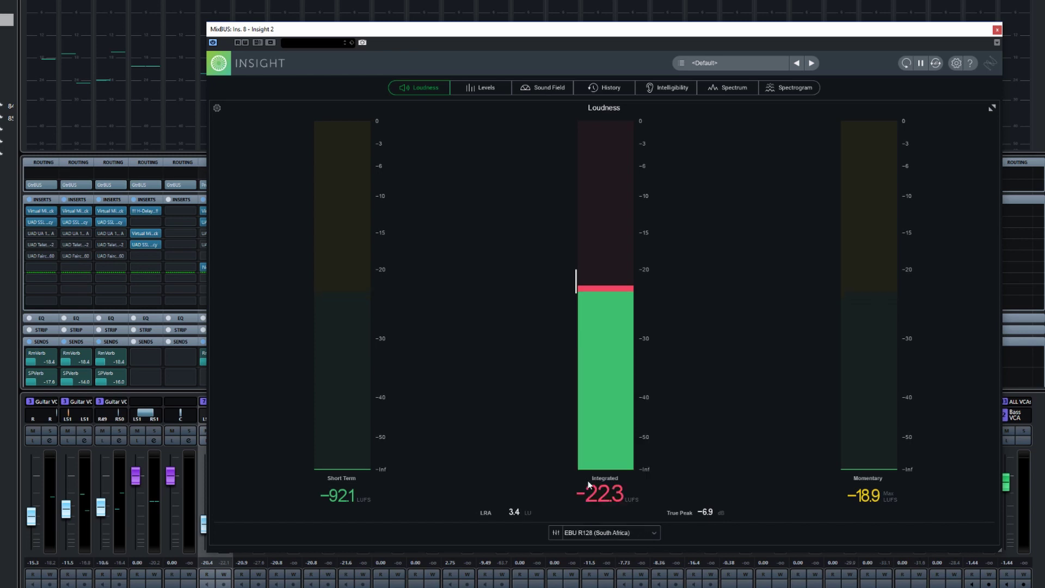
click(617, 532)
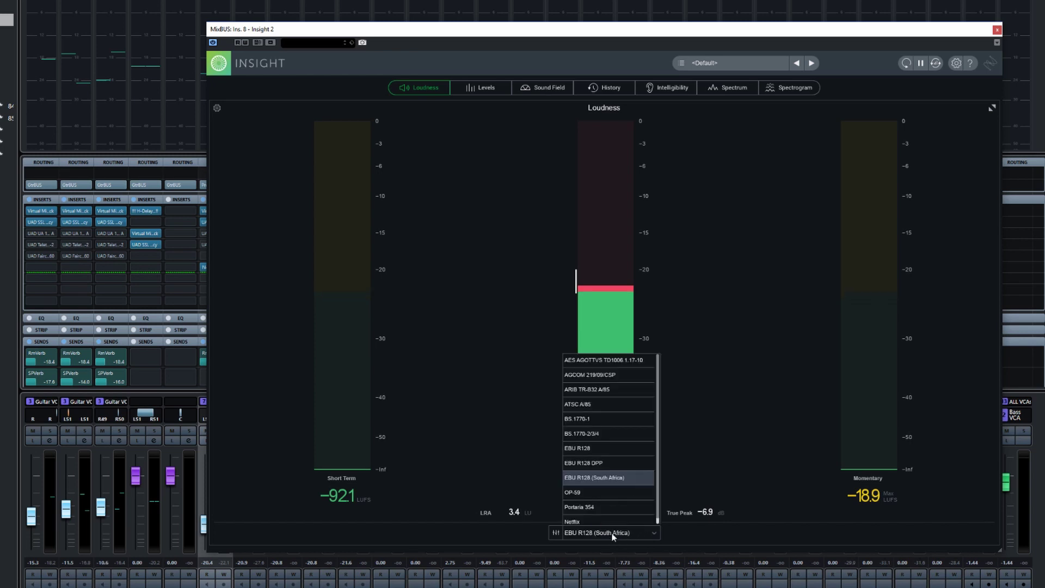
click(582, 519)
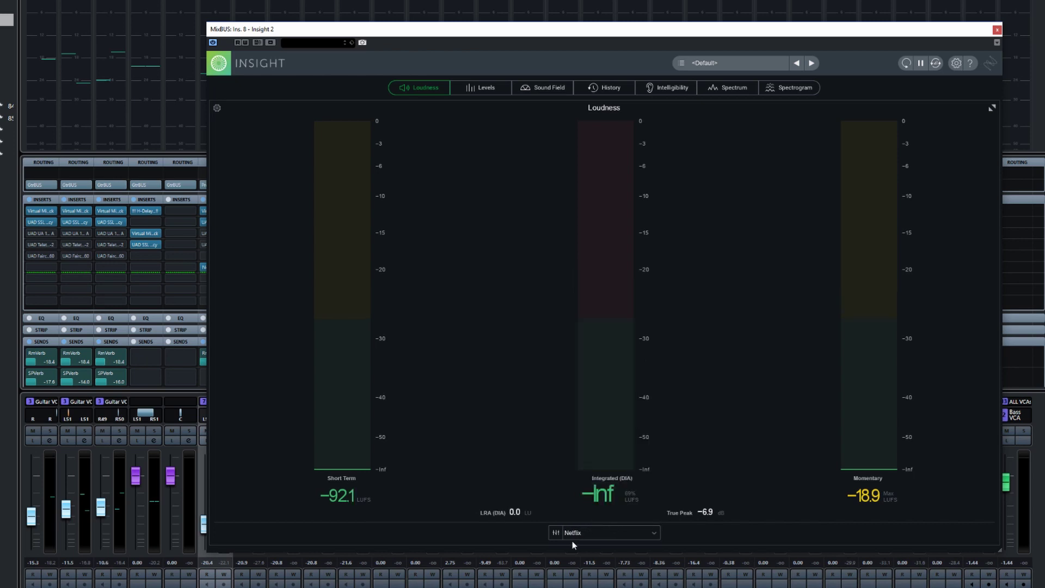
Compare the peak, loudness, LRA and gate settings of the EBU R128 DPP and Netflix targets, finishing on EBU R128 DPP.
click(555, 533)
click(588, 468)
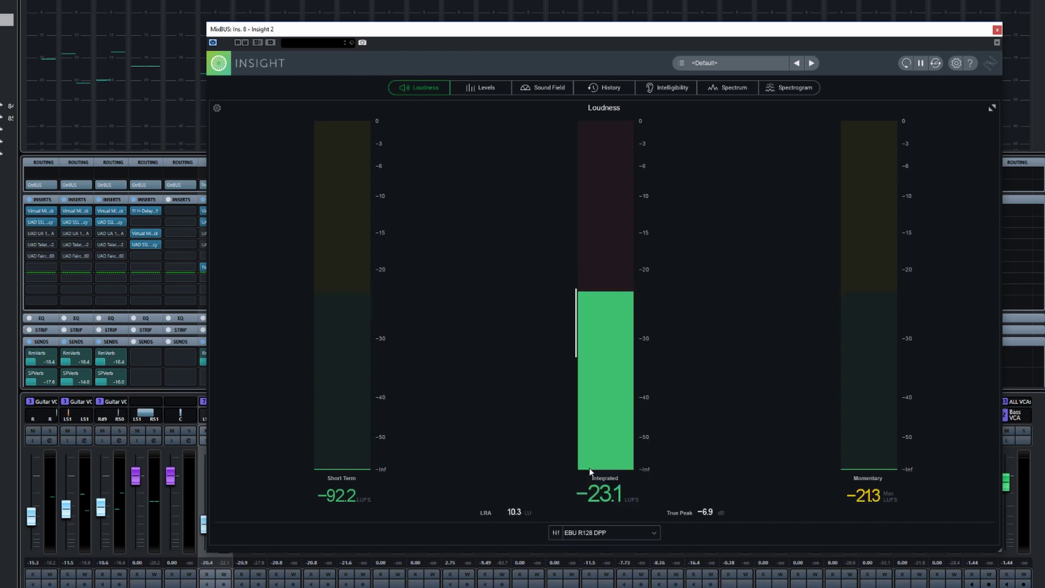
click(556, 532)
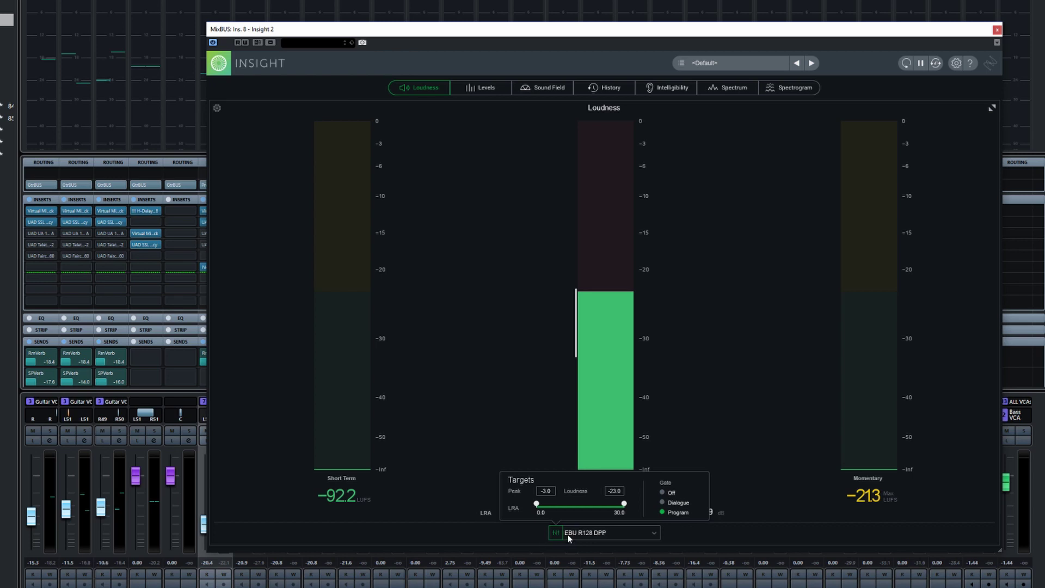
click(625, 531)
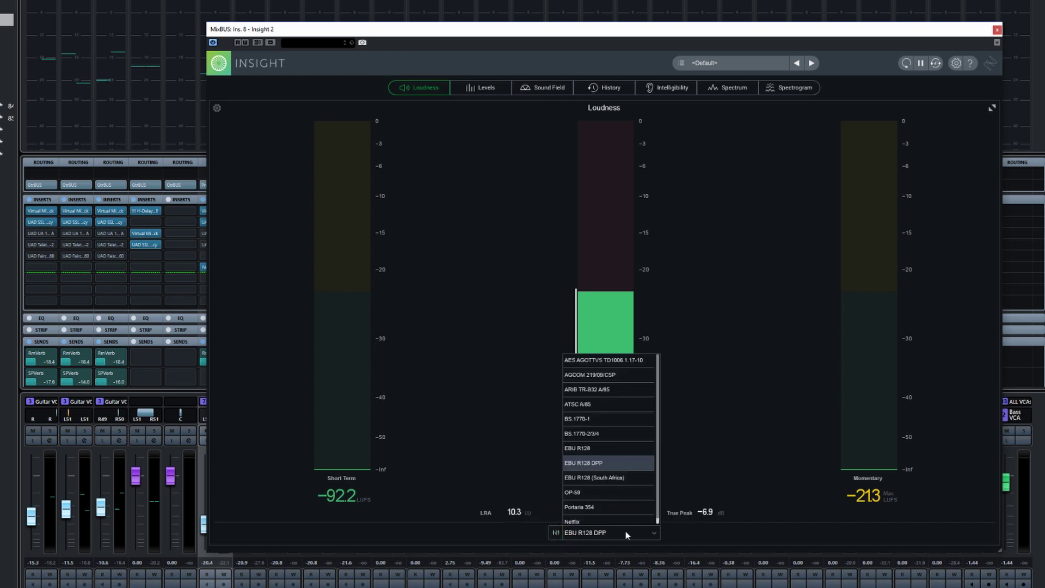
click(577, 522)
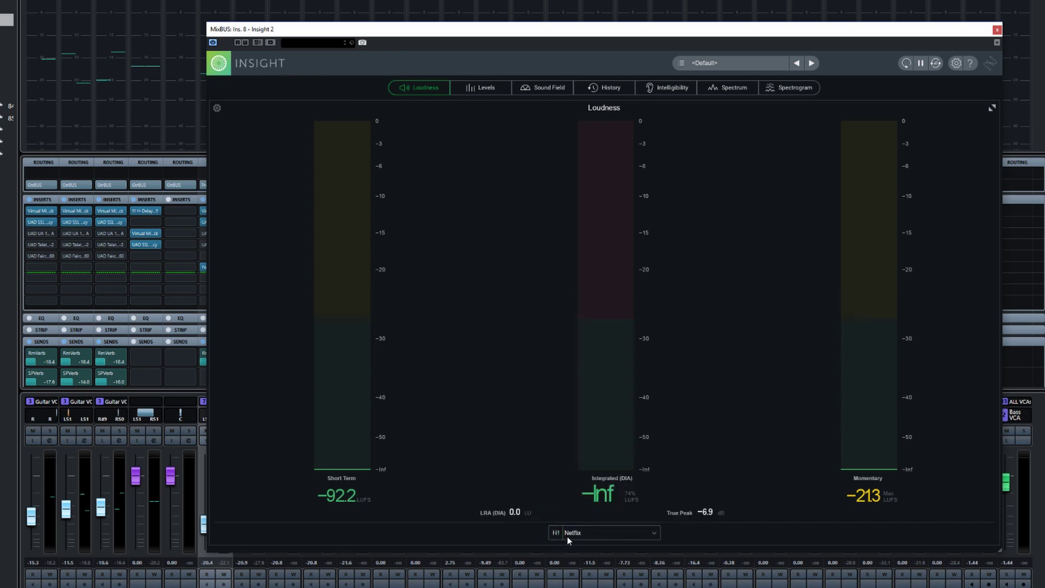
click(556, 533)
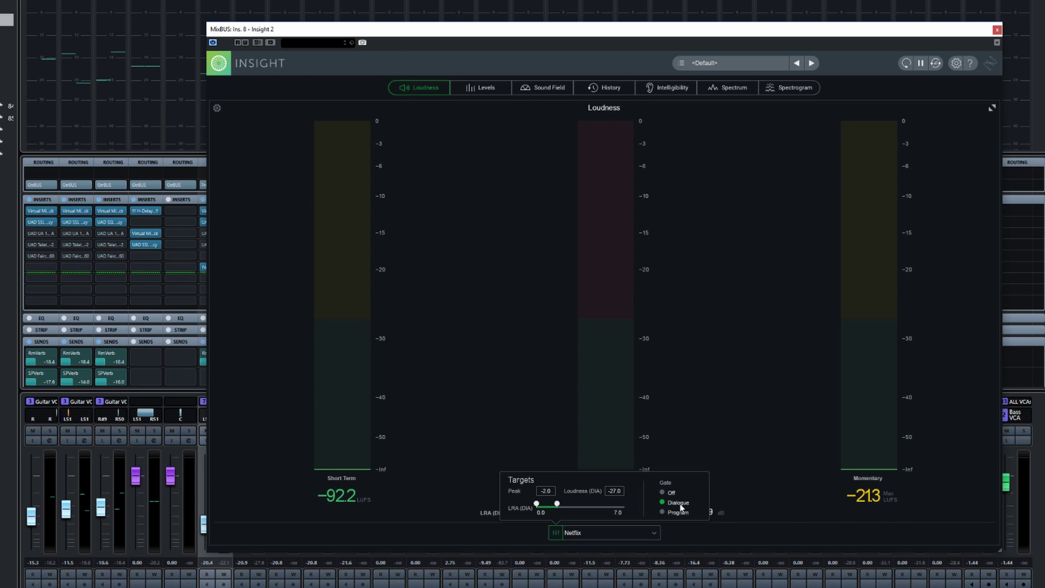
click(589, 534)
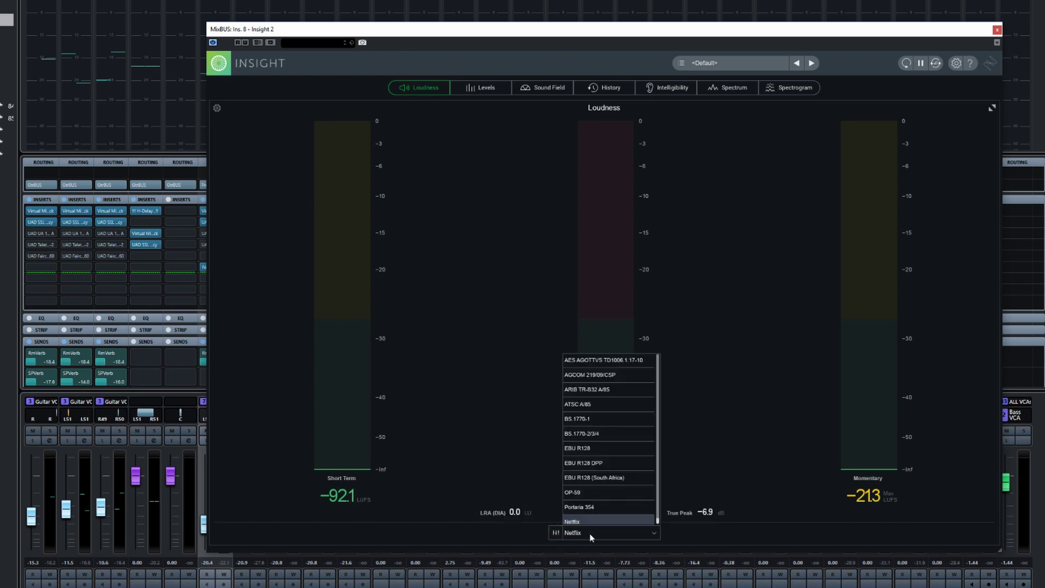
click(584, 463)
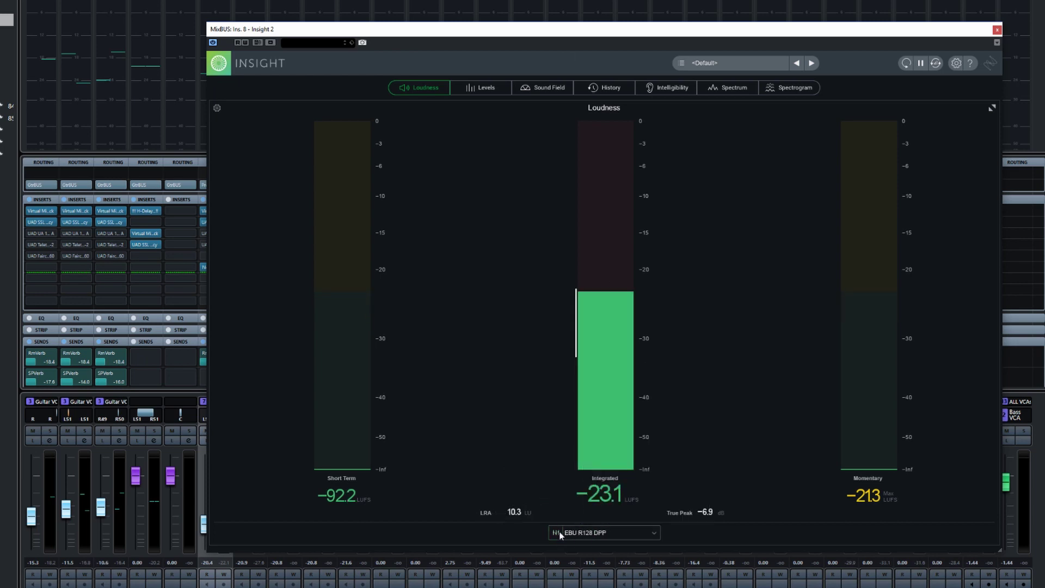
mouse_move(557, 531)
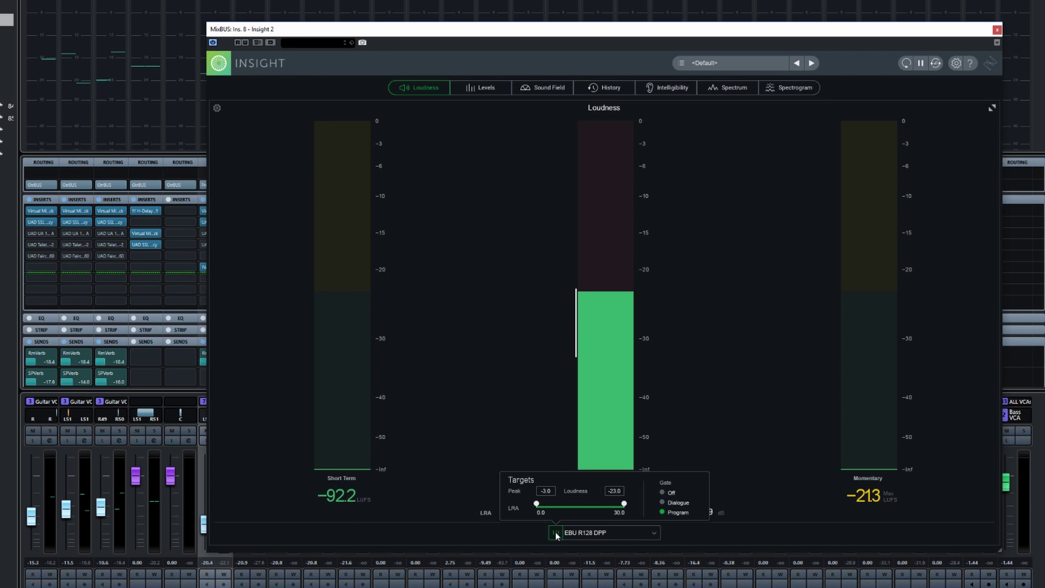
Switch the loudness target to AES AGOTTVS TD1006.1.17-10 and lower its upper LRA limit to 13.2.
click(592, 532)
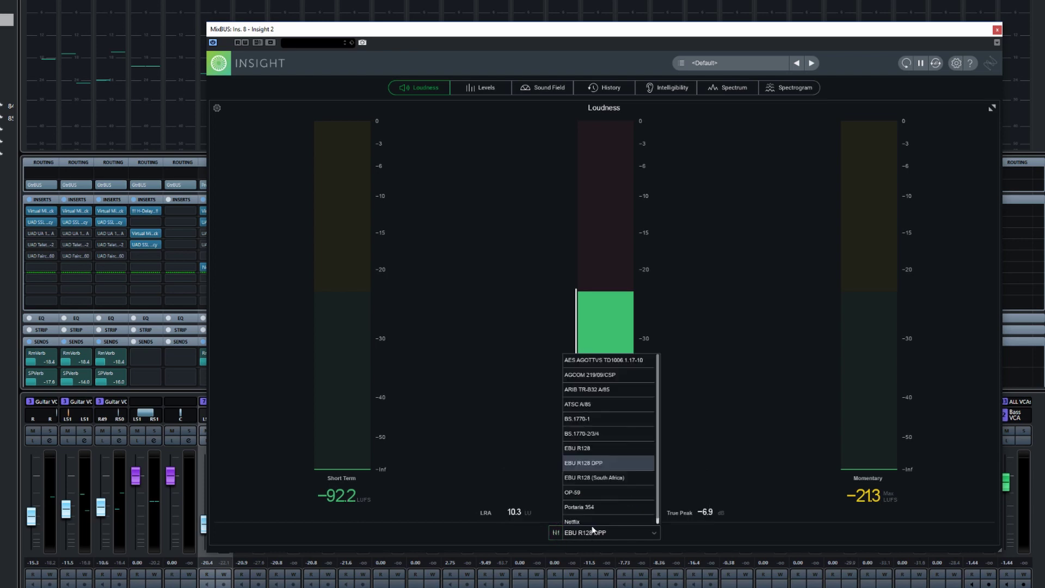
click(595, 361)
mouse_move(555, 534)
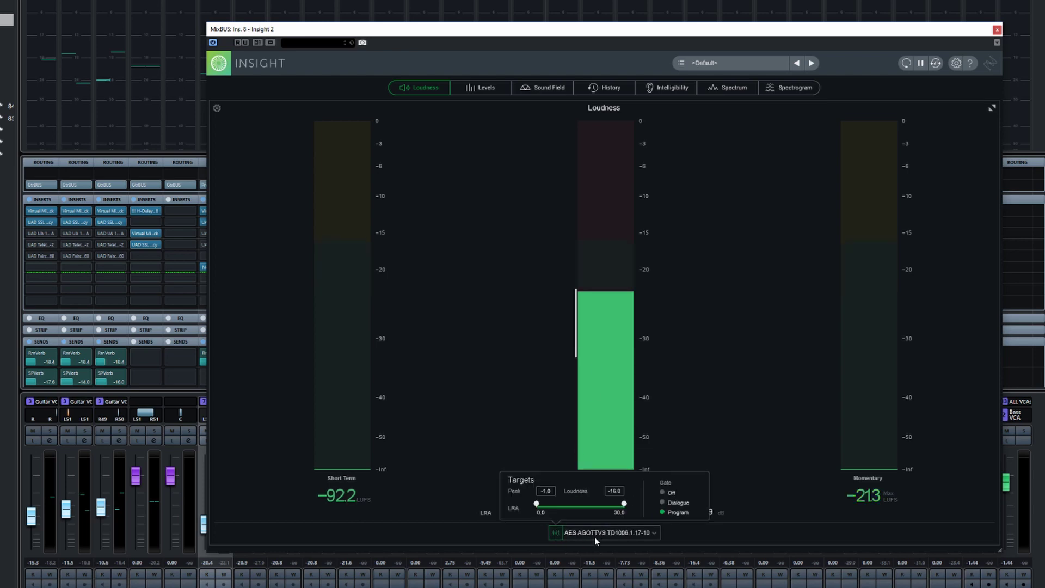
drag(624, 504, 577, 507)
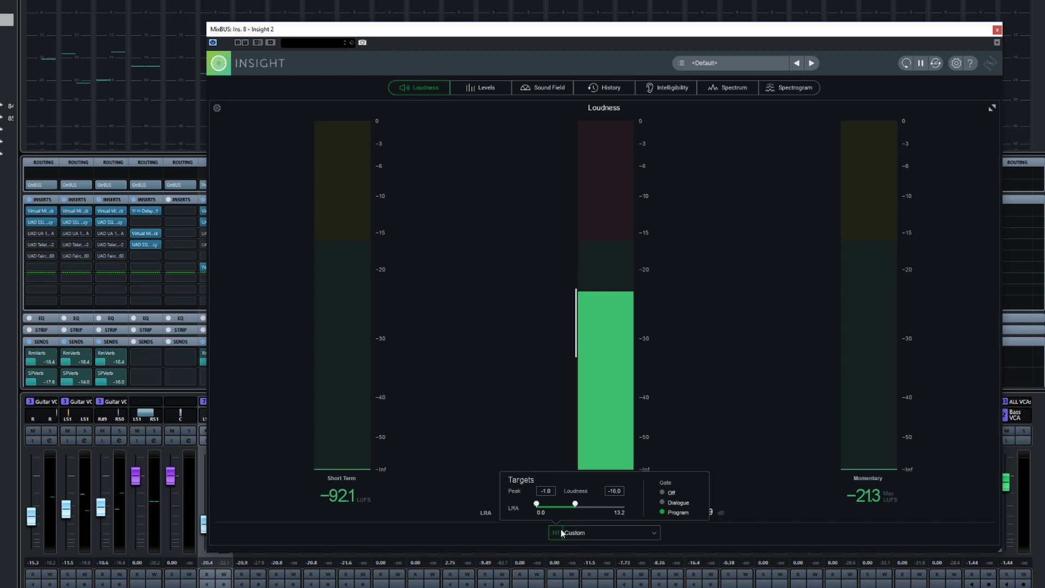
With the target settings showing, switch through BS.1770-1, EBU R128, Portaria 354, OP-59 and AGCOM 219/09/CSP.
click(577, 534)
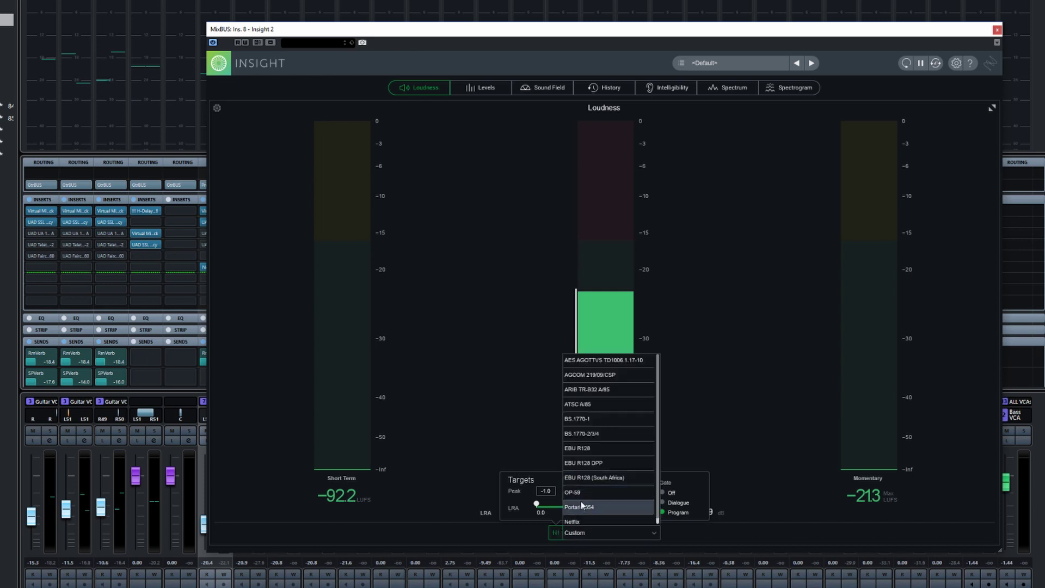
click(580, 420)
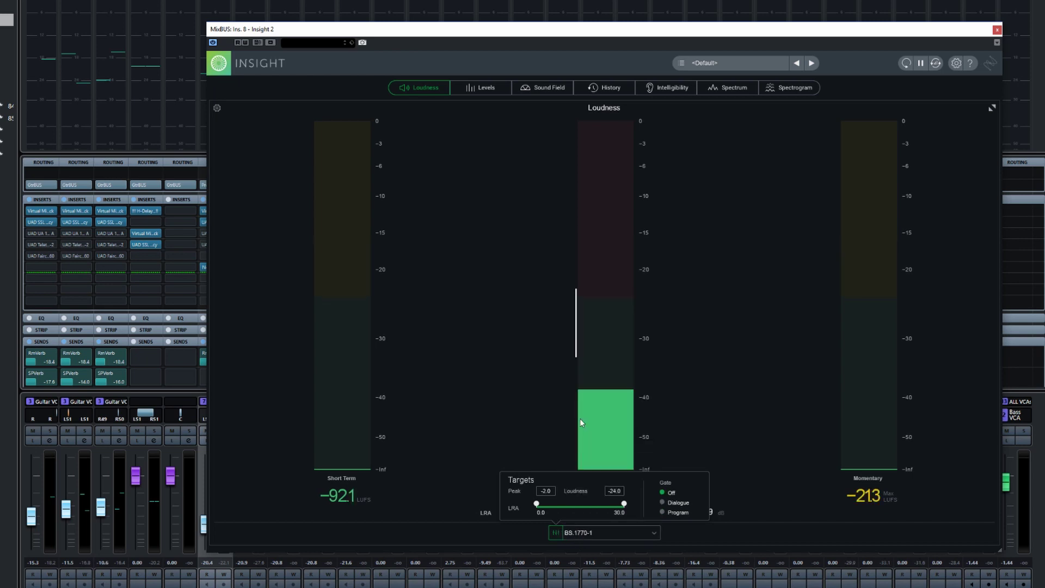
click(571, 534)
click(578, 447)
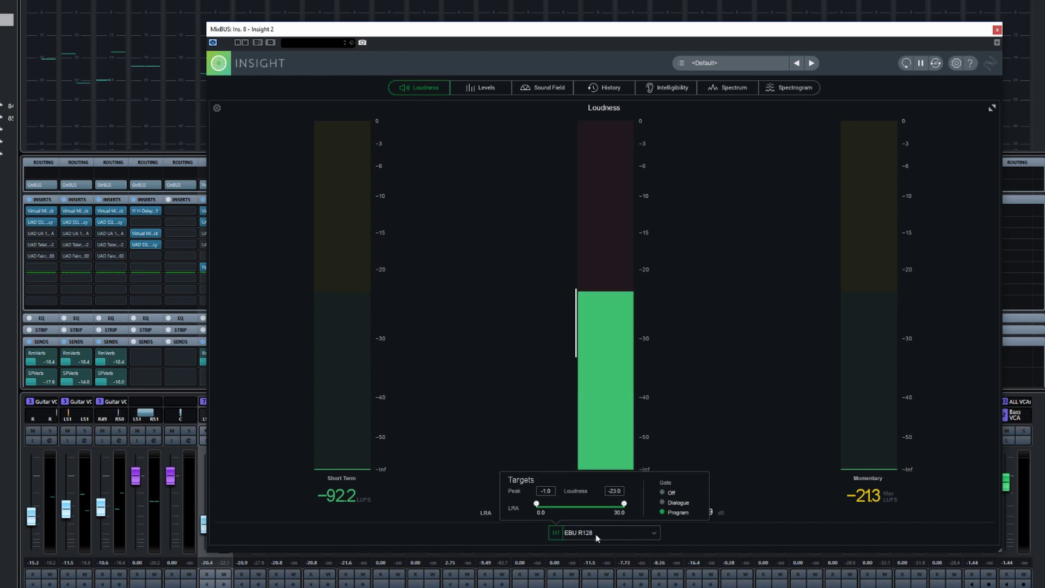
click(582, 531)
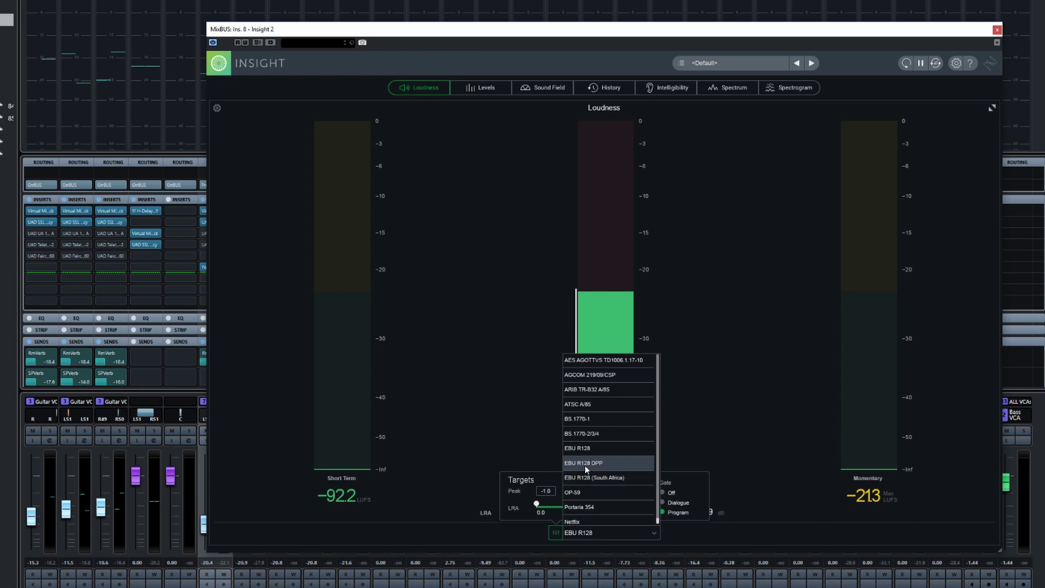
click(588, 506)
click(593, 539)
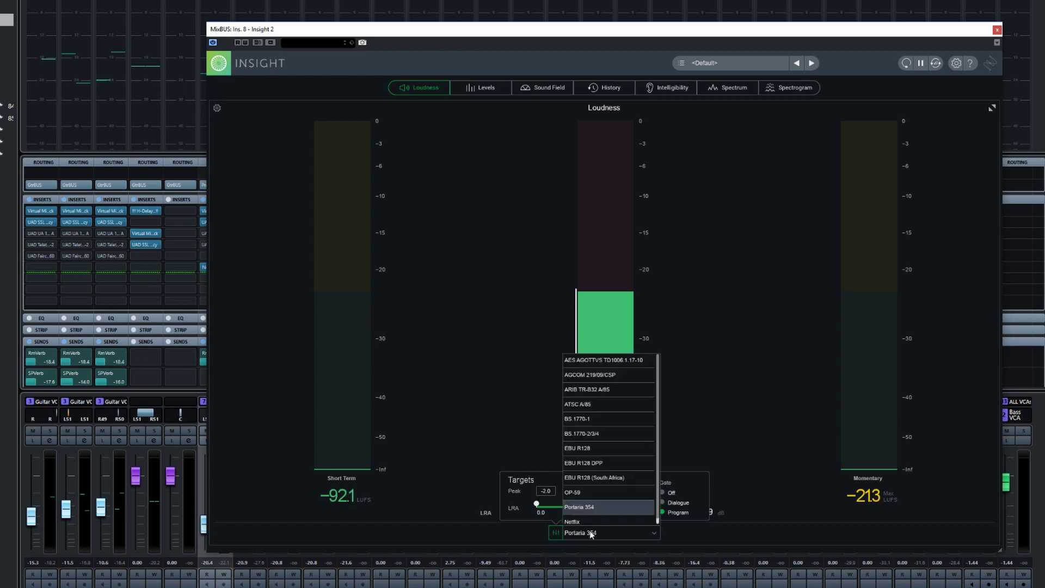
click(582, 490)
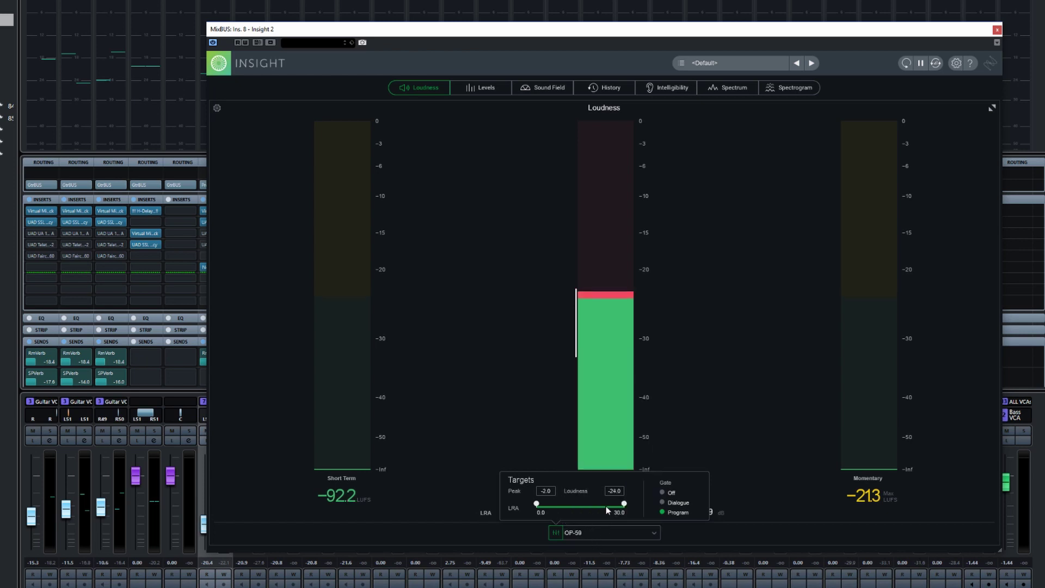
scroll(567, 538, up, 8)
Select the AES AGOTTVS TD1006.1.17-10 target with its settings displayed and turn its gate off.
click(655, 534)
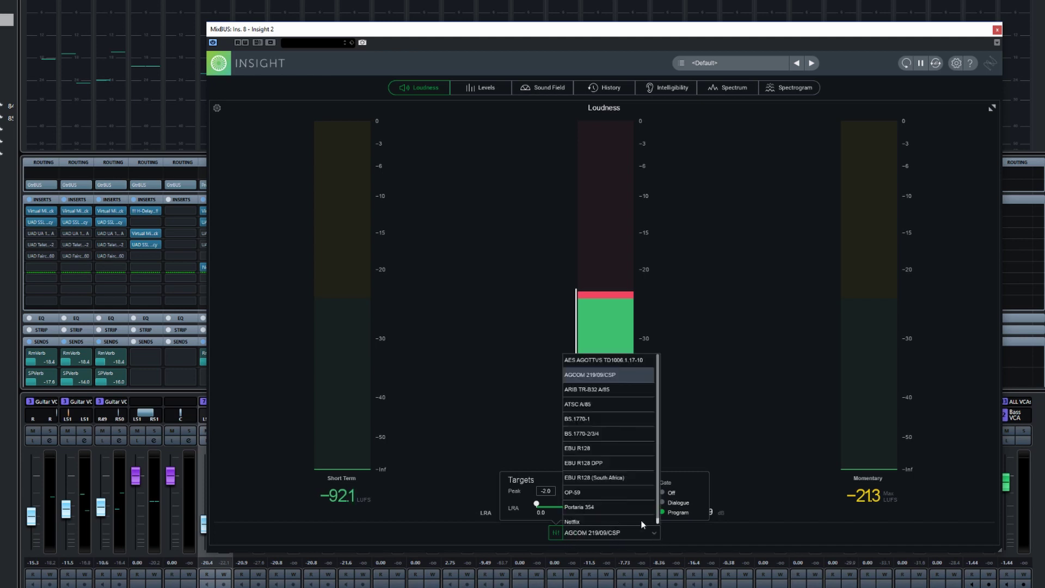
click(605, 361)
click(555, 533)
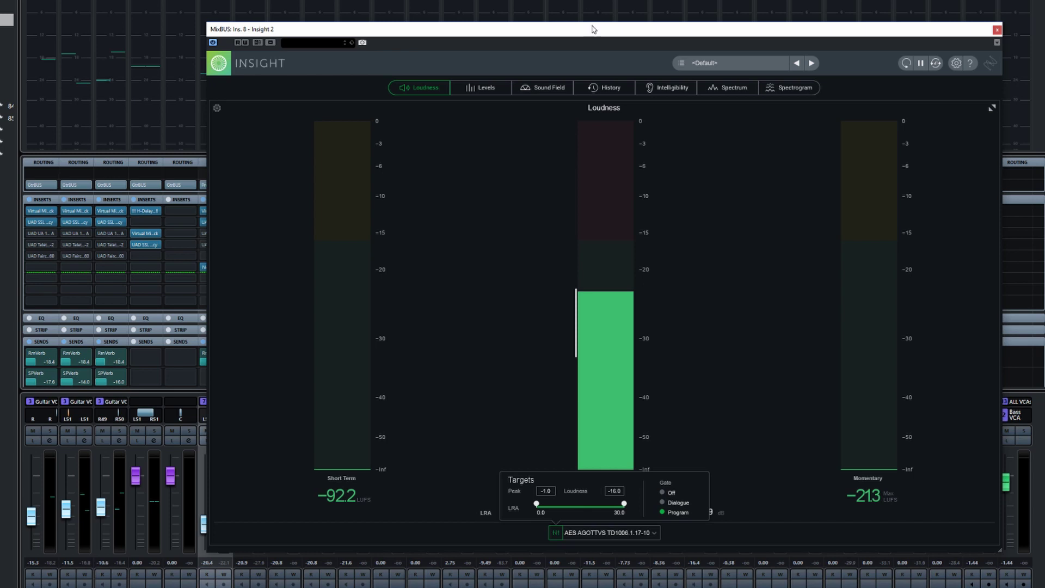
click(669, 493)
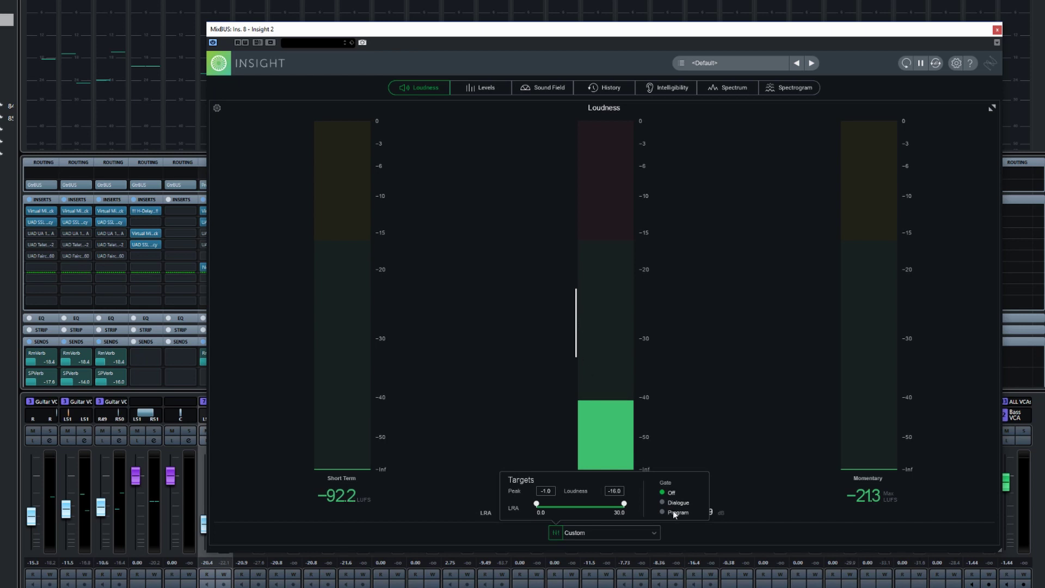
Select the Netflix loudness target, show its settings and change the gate from Dialogue to Program.
click(588, 533)
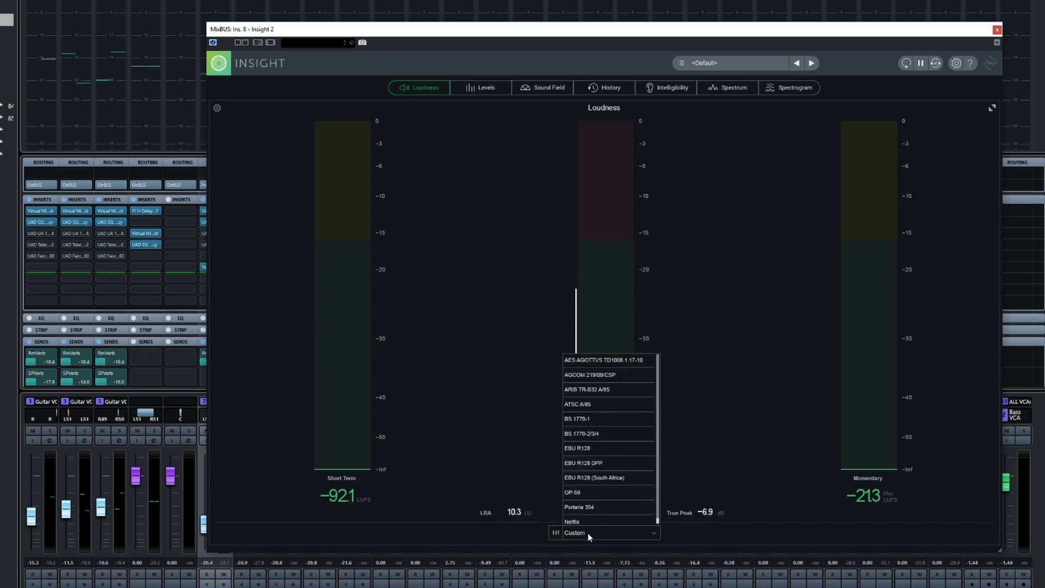
click(576, 522)
mouse_move(556, 532)
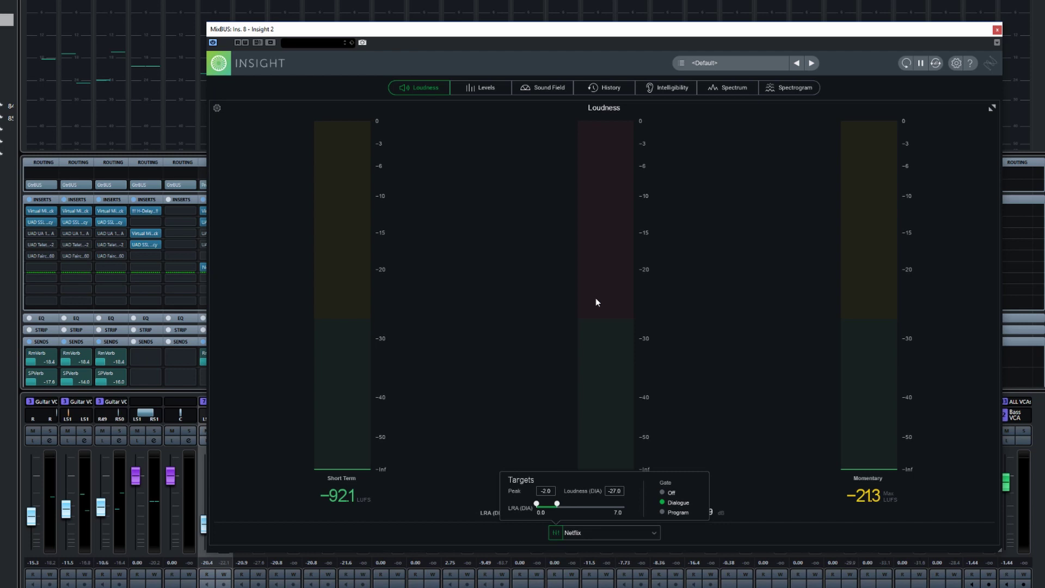
click(676, 512)
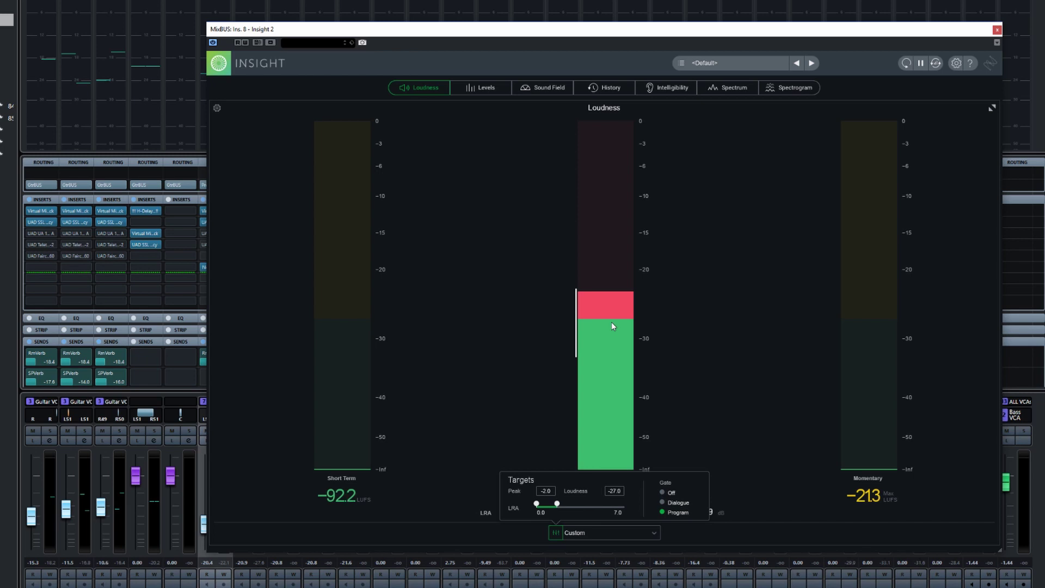
Switch the loudness target's gate through Off, Dialogue and Program, ending with Off.
click(661, 492)
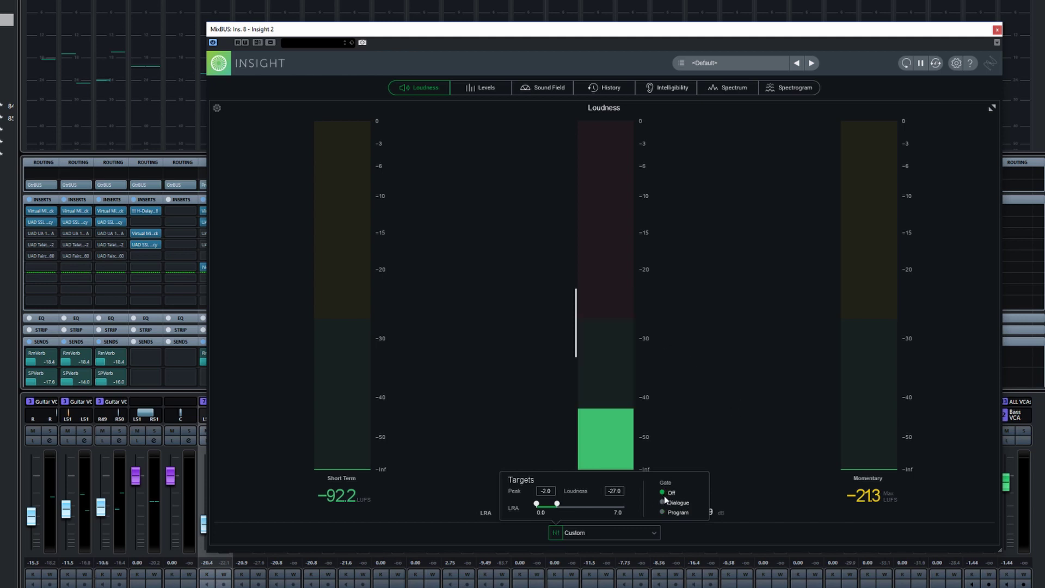
click(664, 502)
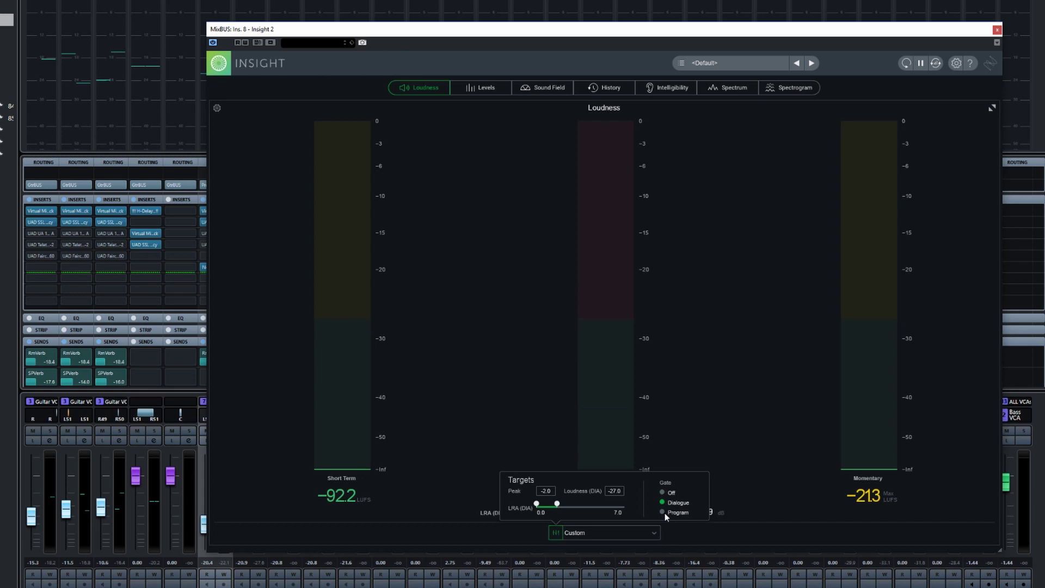
click(664, 513)
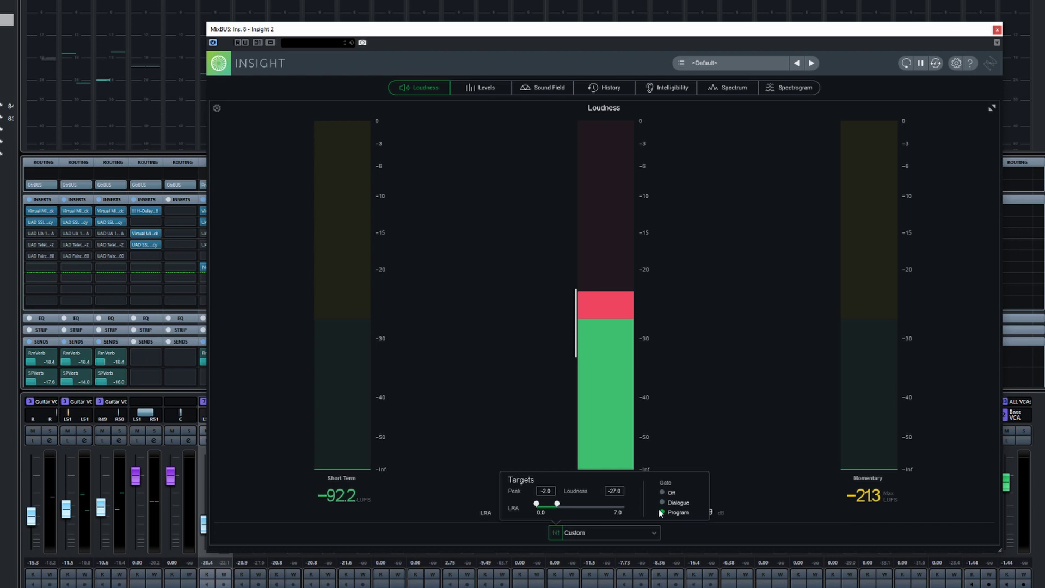
click(661, 492)
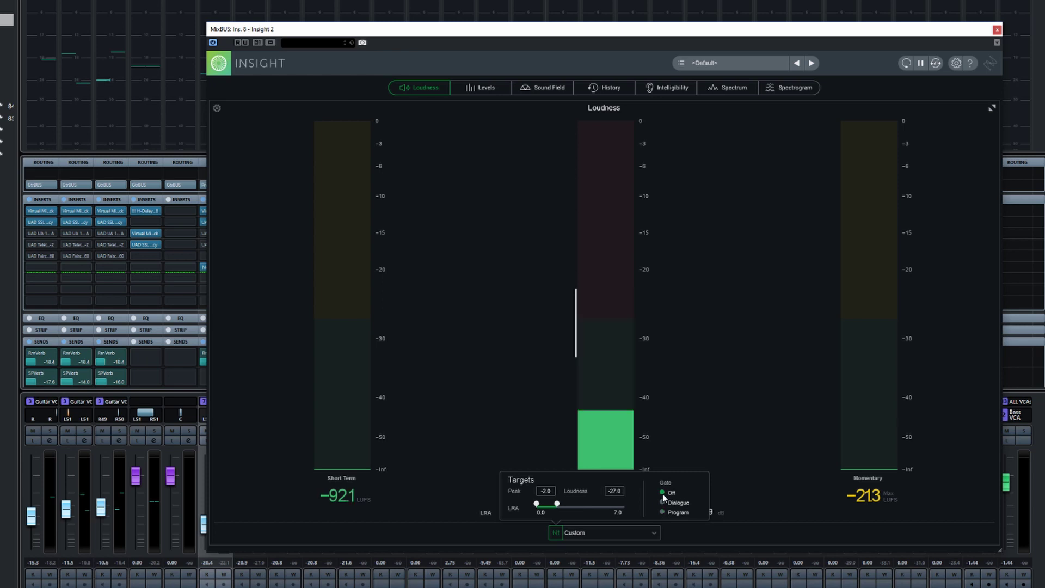
Switch the loudness target through Netflix and BS.1770-1 to AES AGOTTVS TD1006.1.17-10, with its settings hidden.
click(654, 533)
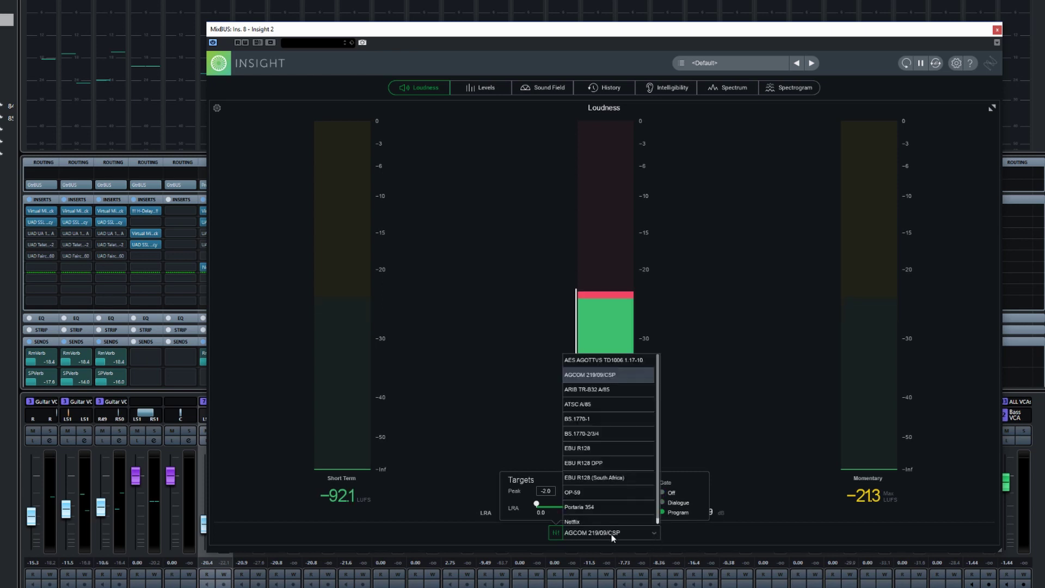
click(580, 522)
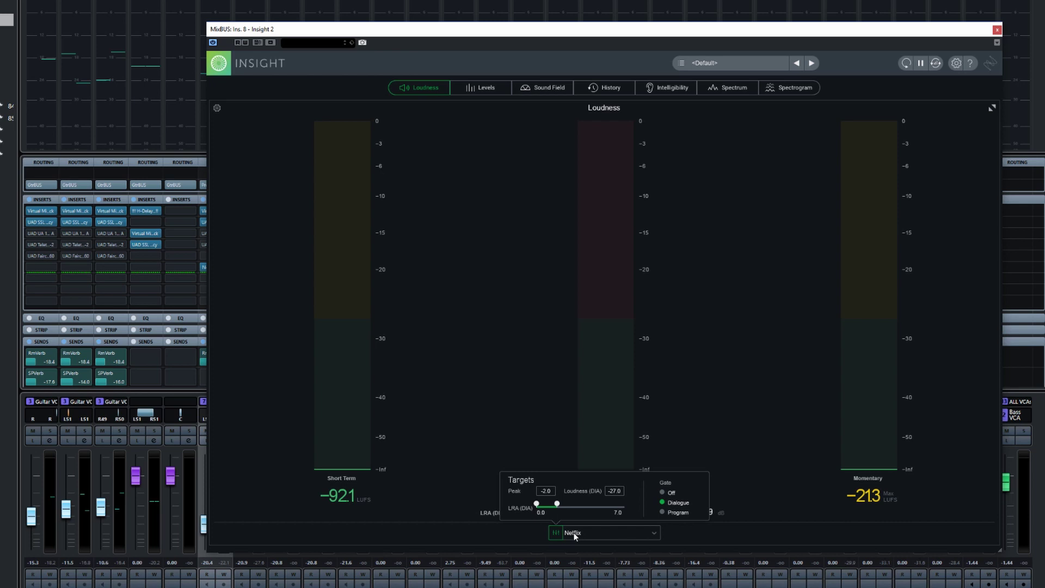
click(575, 532)
click(579, 416)
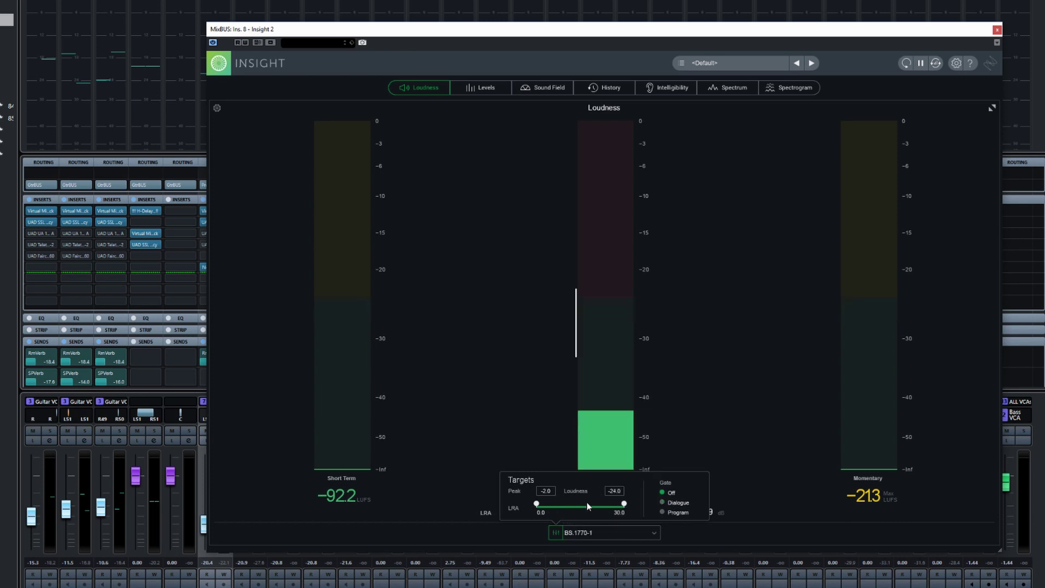
click(585, 535)
click(584, 362)
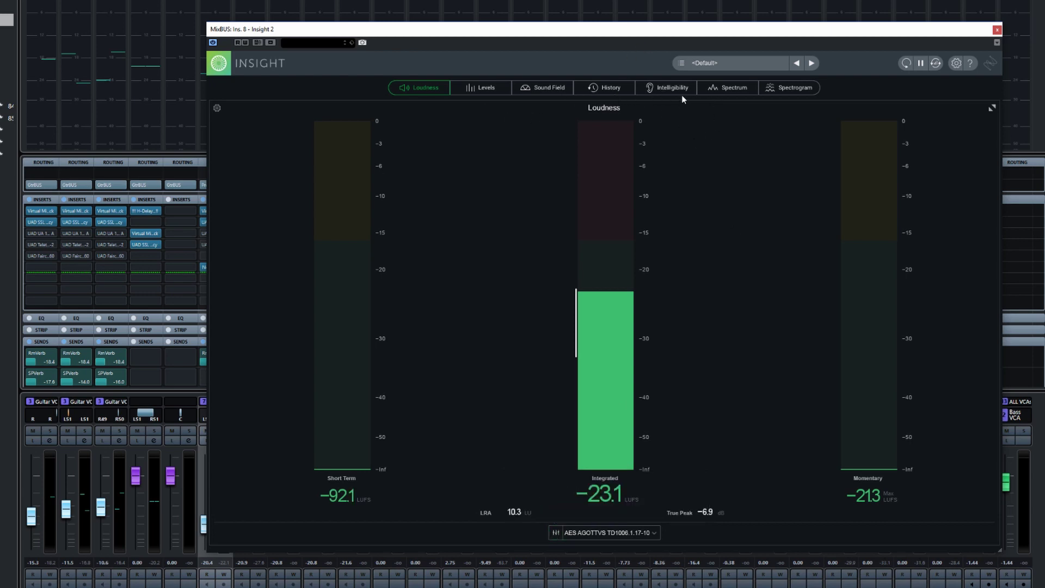
Show the History module beneath Loudness and enlarge its graph to about half of the plug-in's display.
click(604, 86)
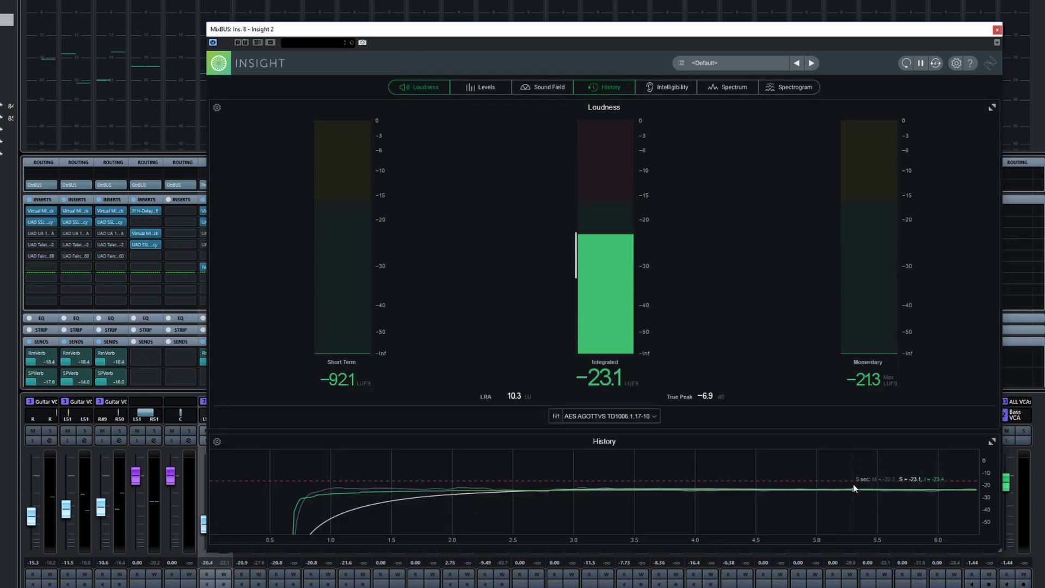
drag(684, 432, 707, 307)
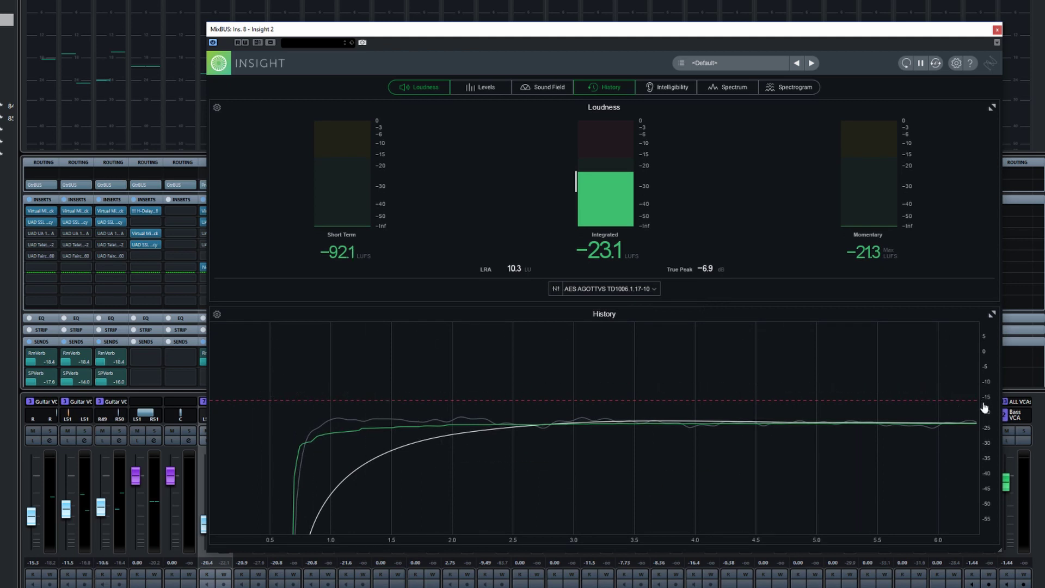
Set the loudness target to -16.1 and play the mix briefly to watch its history against the target line.
click(555, 290)
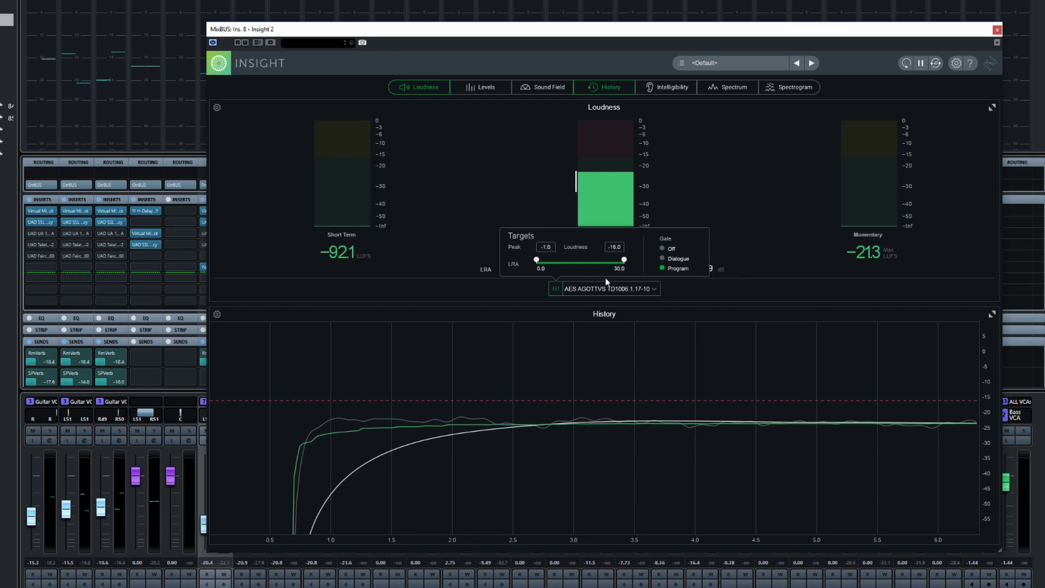
mouse_move(614, 255)
mouse_down()
mouse_move(625, 230)
mouse_move(622, 273)
mouse_move(630, 207)
mouse_move(627, 286)
mouse_move(627, 254)
mouse_move(626, 266)
mouse_up()
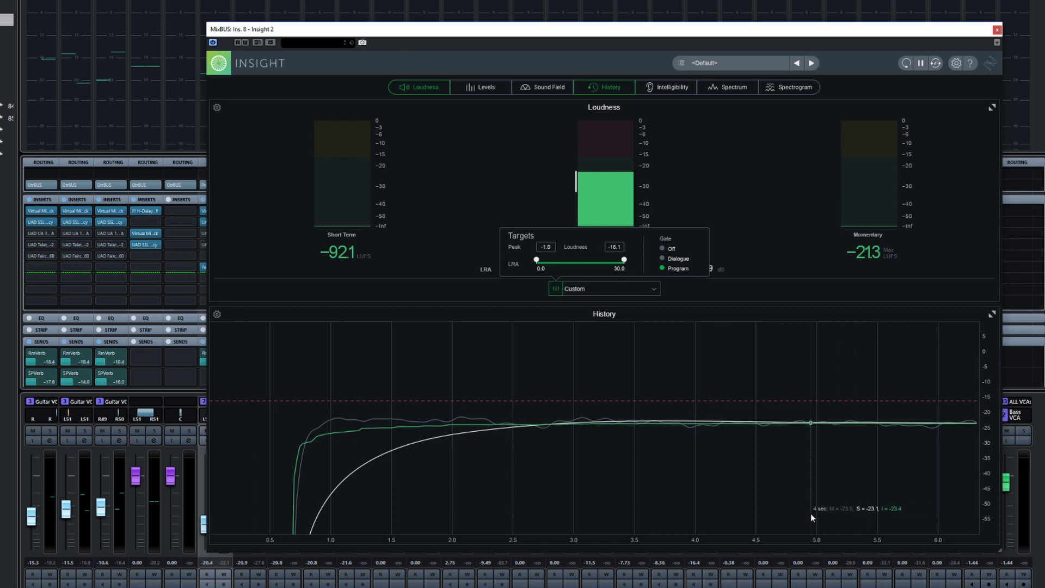
key(space)
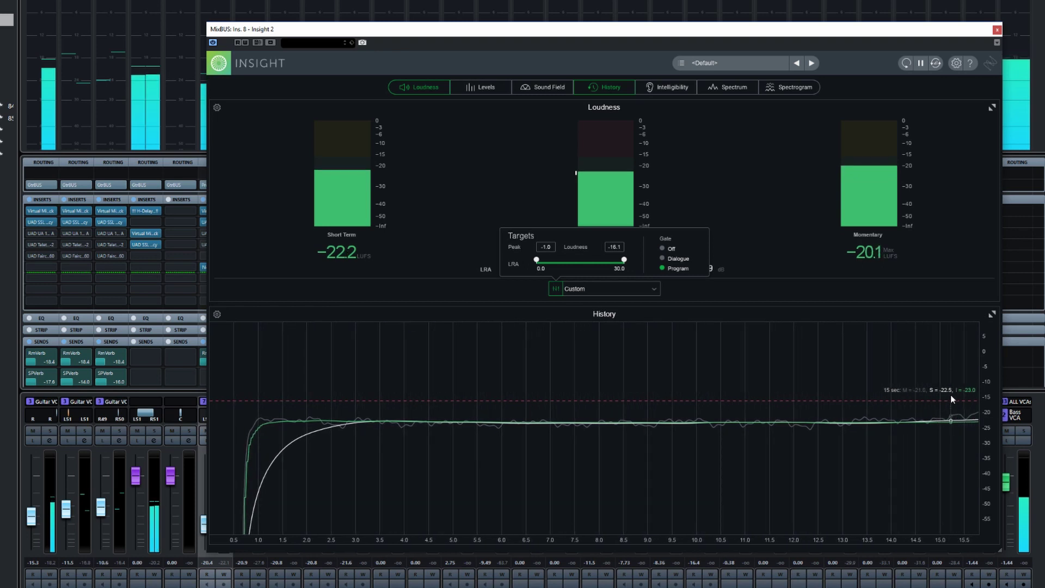
key(space)
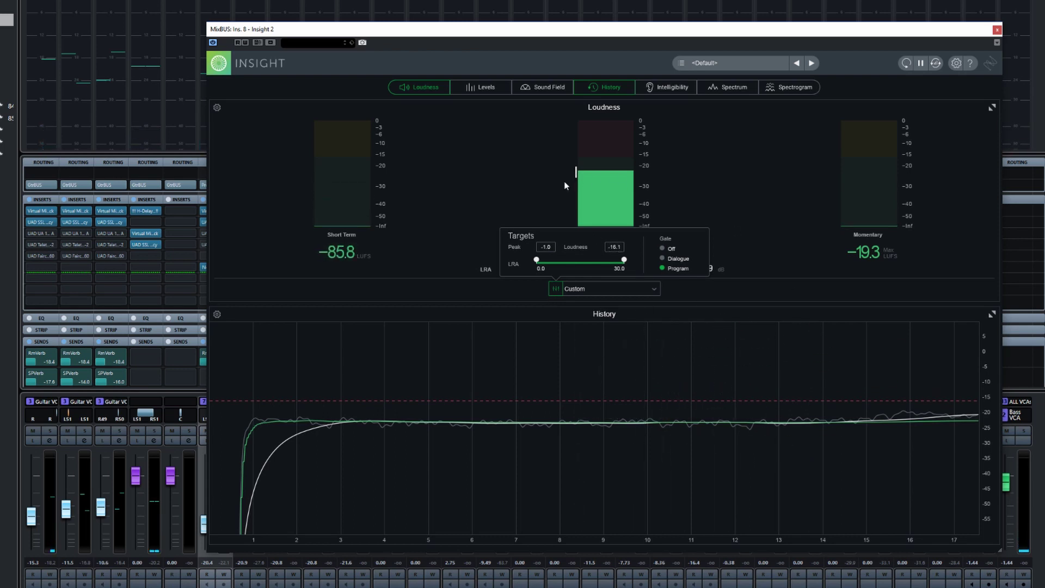
Add the Levels module, hide the target settings, and turn the Loudness module off and back on.
click(468, 89)
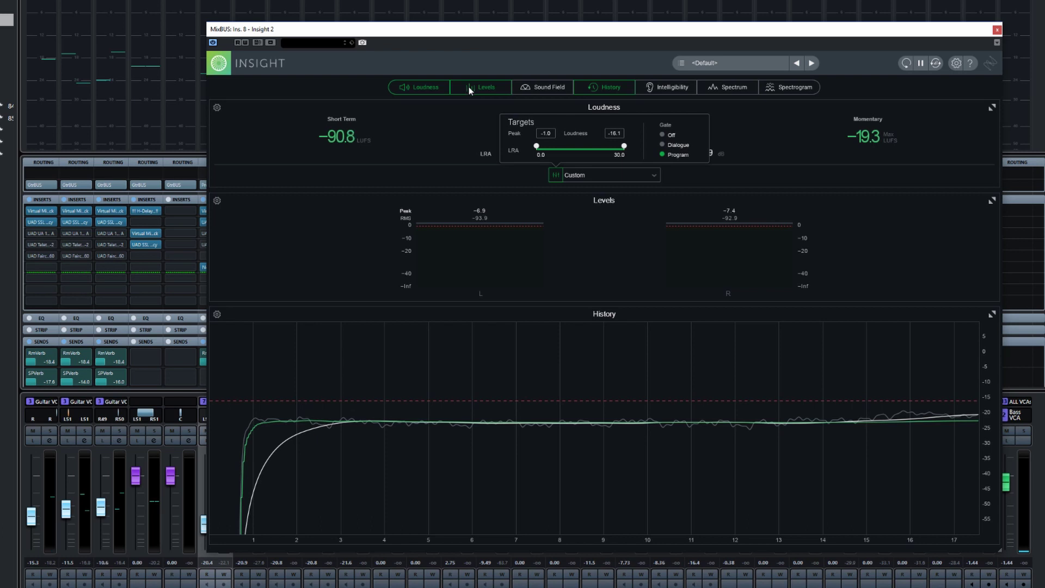
click(555, 176)
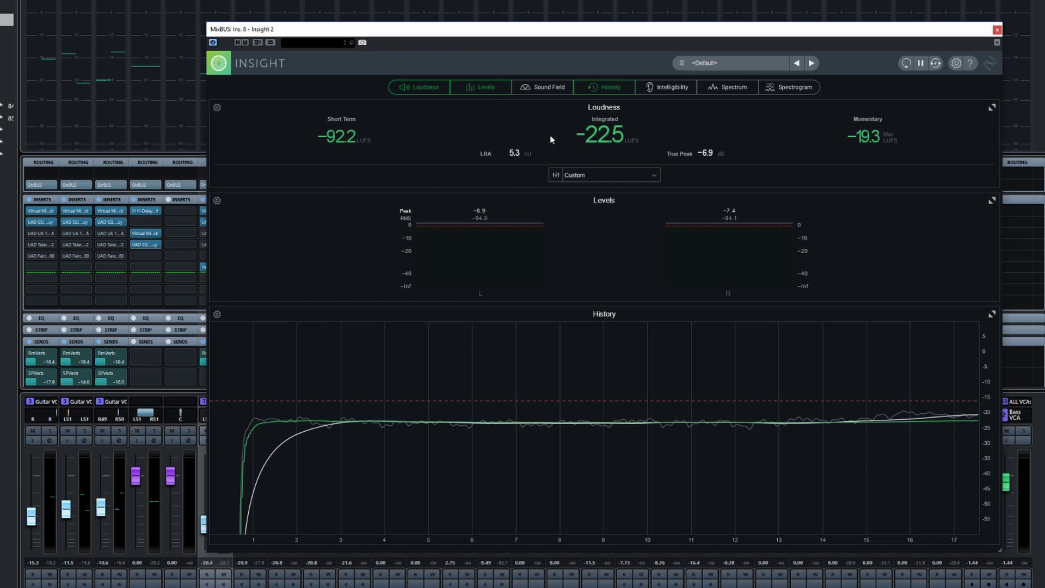
click(409, 91)
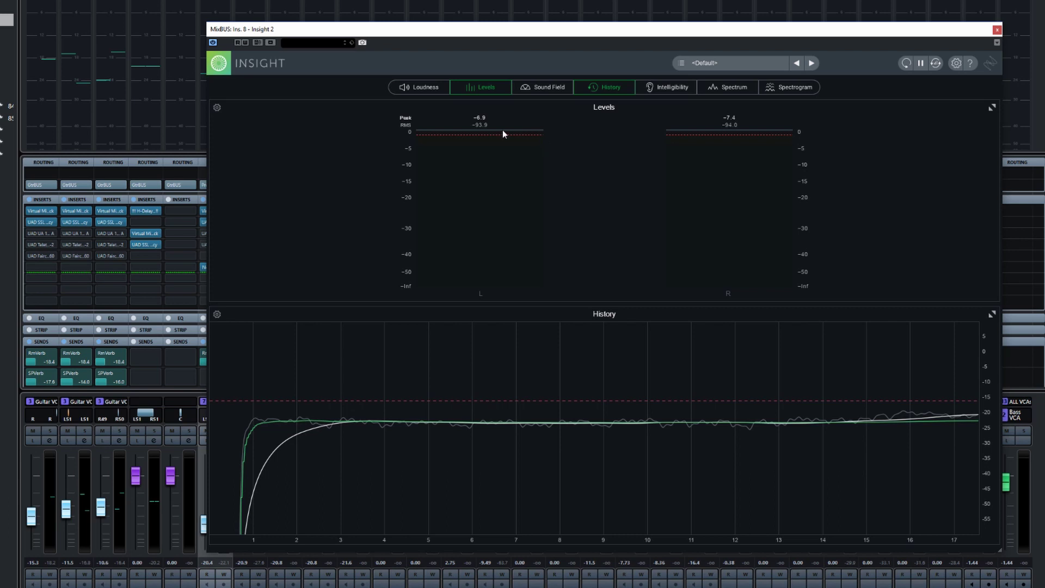
click(430, 91)
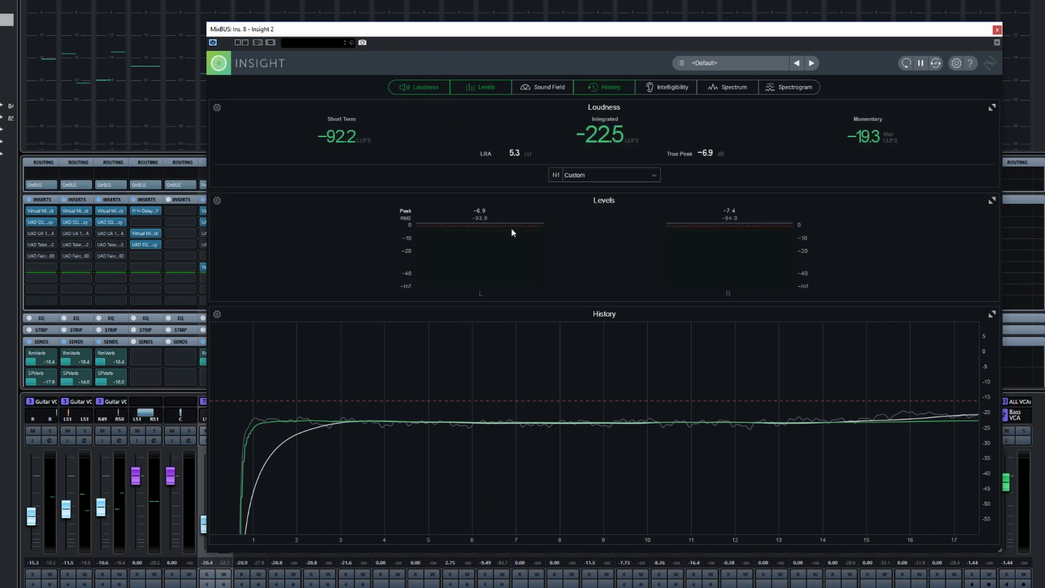
Try adjusting the peak target in the target settings, return it to -1.0, and hide the Levels module.
click(557, 175)
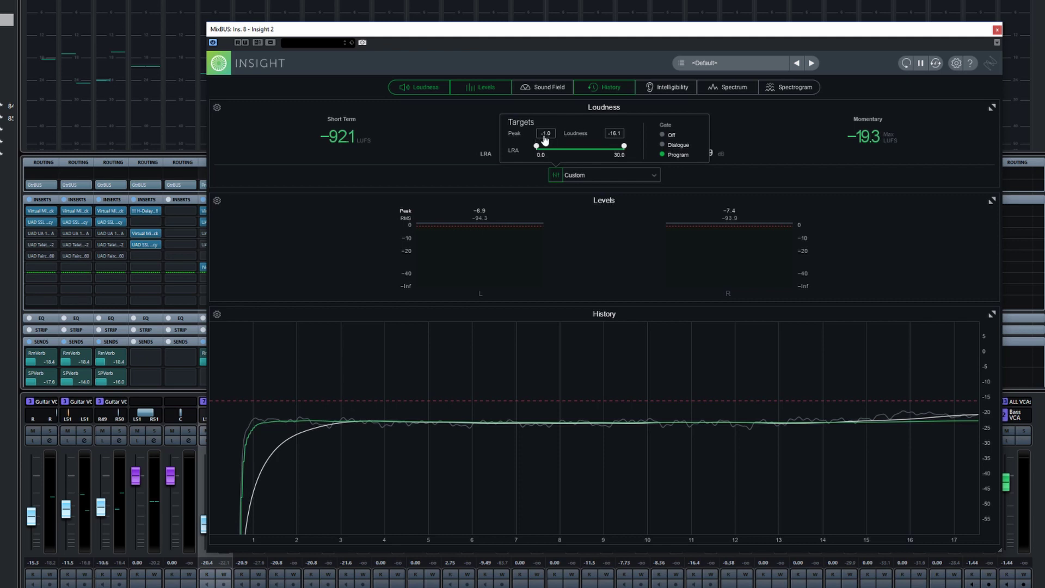
drag(545, 140, 551, 175)
drag(548, 135, 554, 111)
click(471, 86)
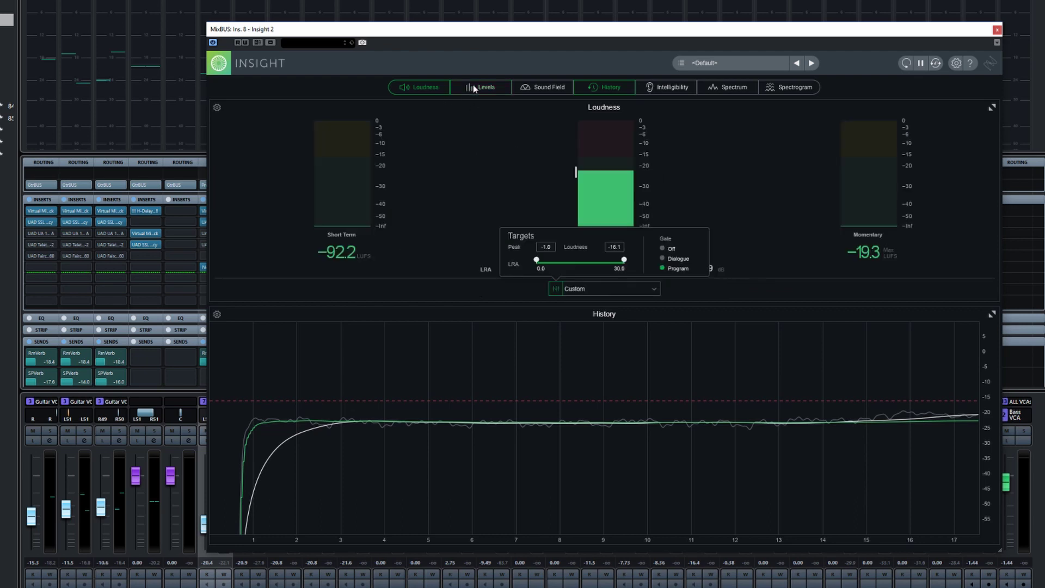
Show the Intelligibility module, select Vox1 - Relay as its source, and play the mix to observe the meters.
click(668, 88)
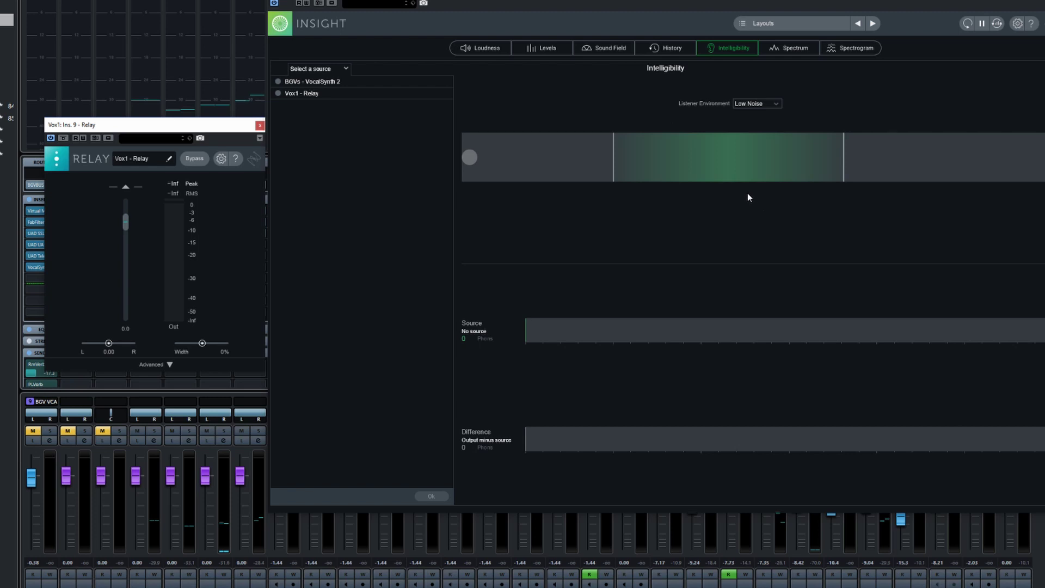
click(278, 93)
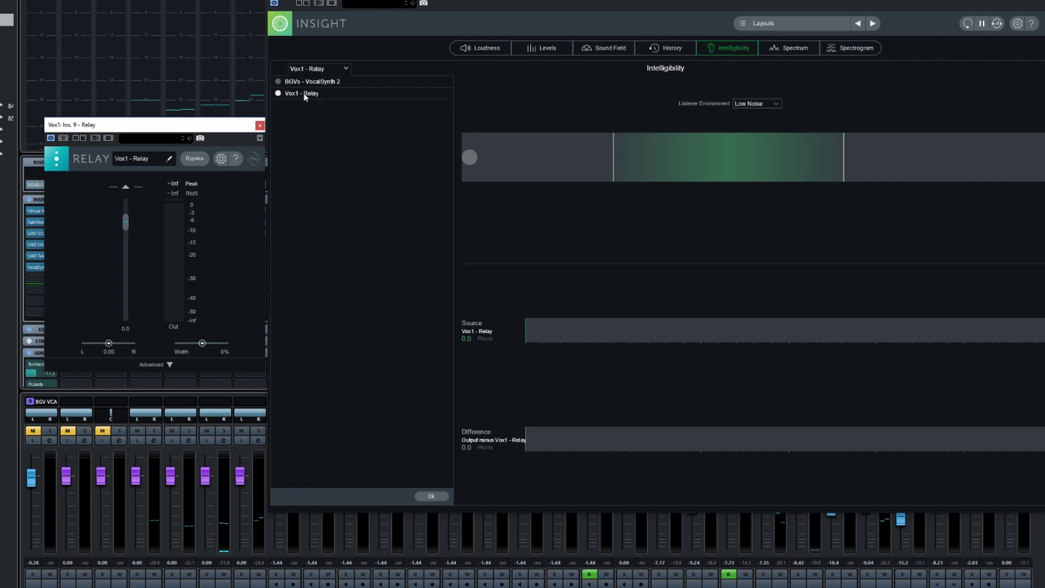
key(space)
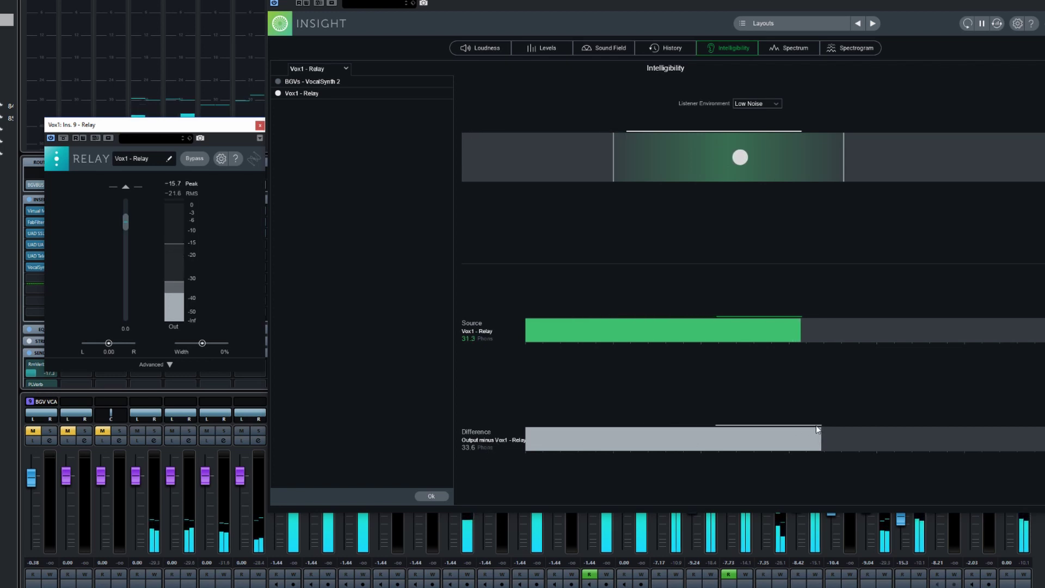
key(space)
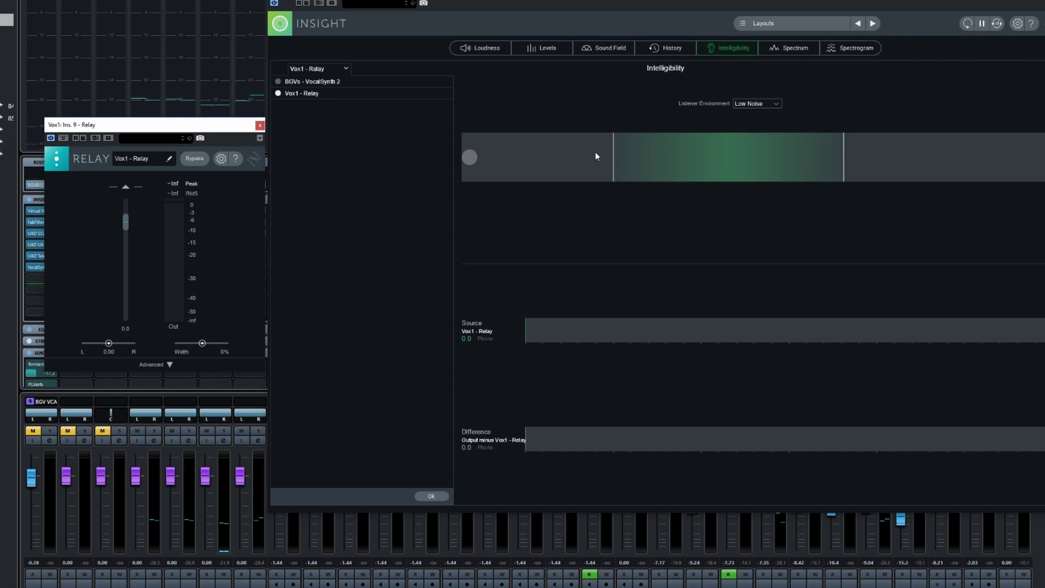
Play the mix while switching the listener environment to Medium Noise and on to High Noise.
key(space)
click(759, 106)
click(762, 122)
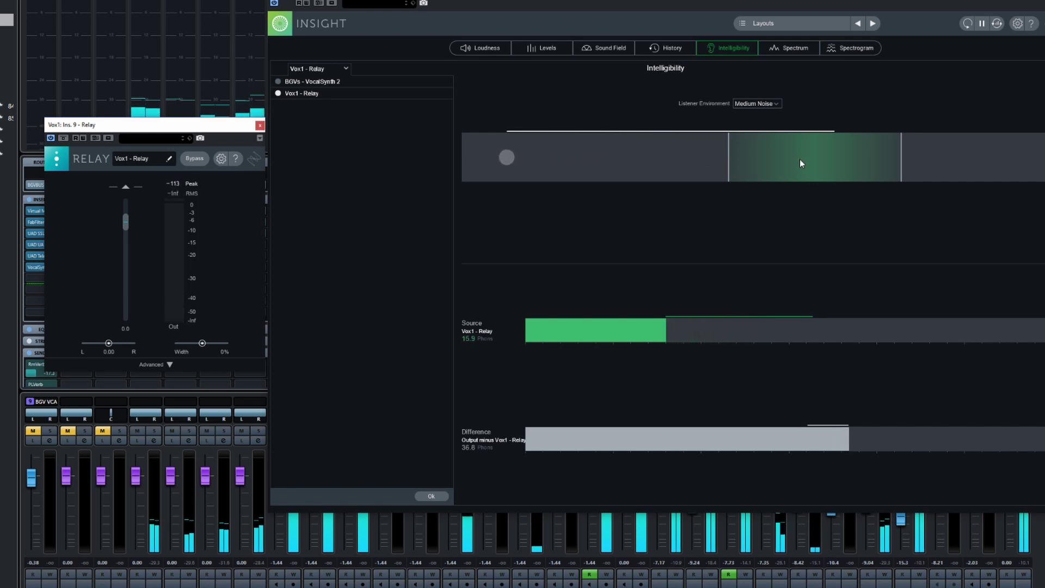
click(763, 104)
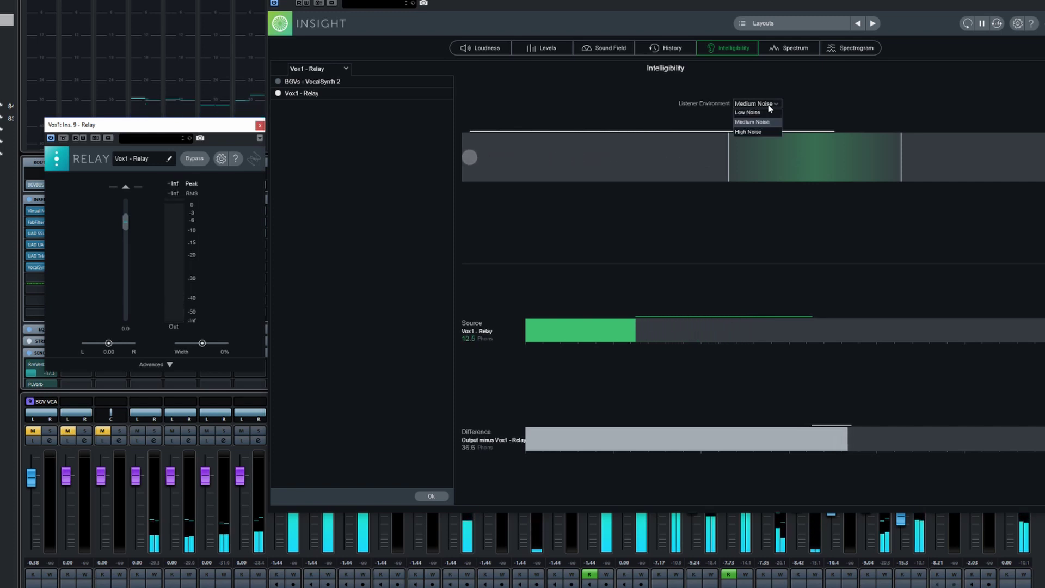
click(759, 132)
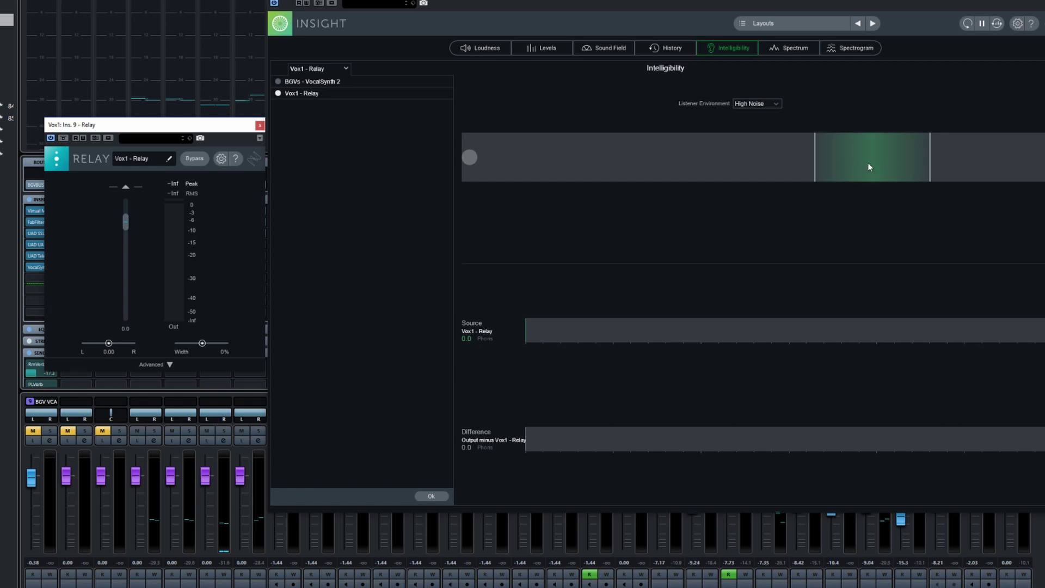
Compare the Low Noise listener environment with High Noise, and play the mix with High Noise selected.
click(760, 105)
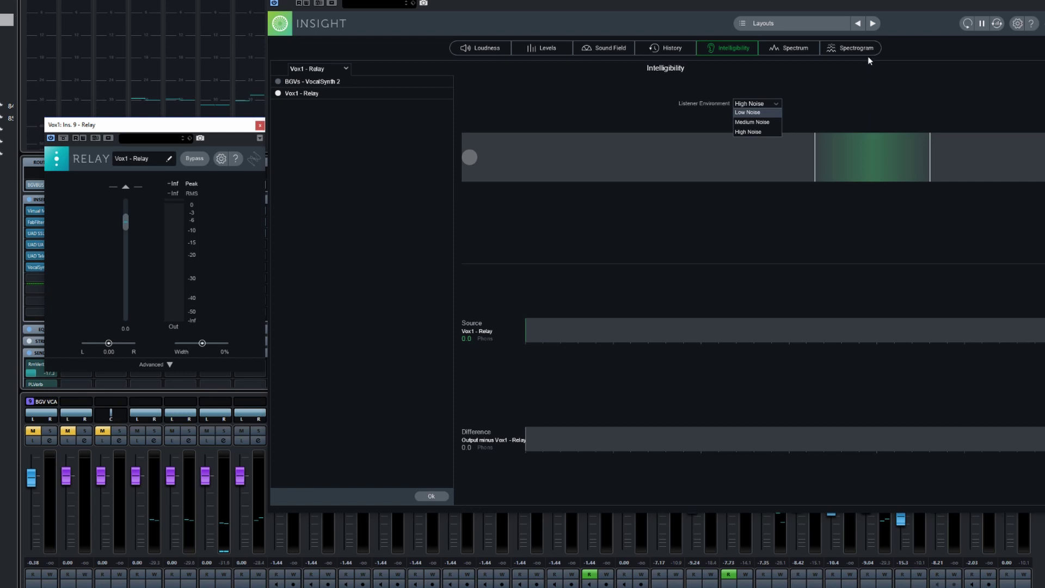
click(768, 112)
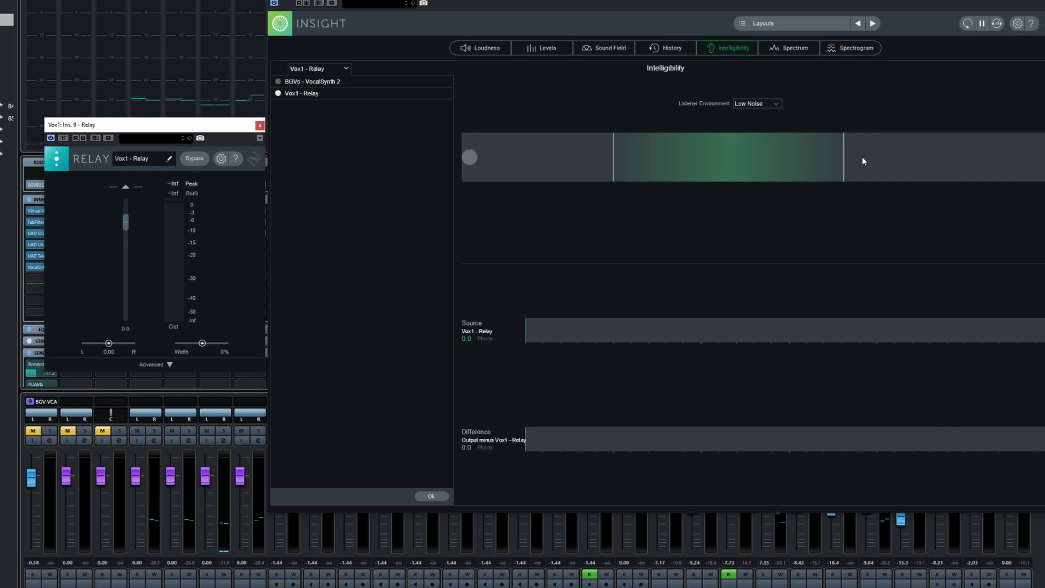
click(777, 105)
click(754, 115)
click(762, 103)
click(758, 133)
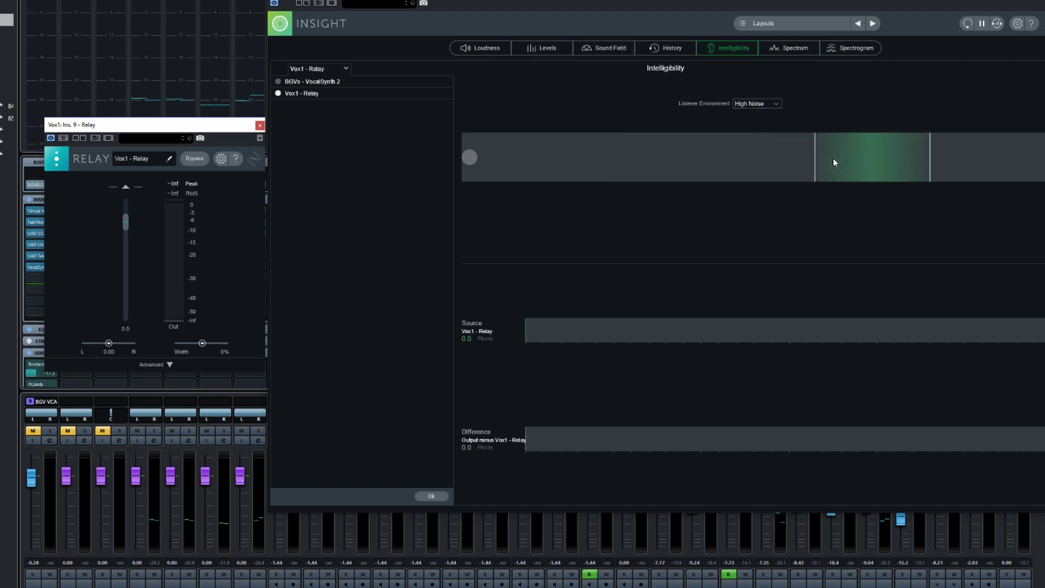
key(space)
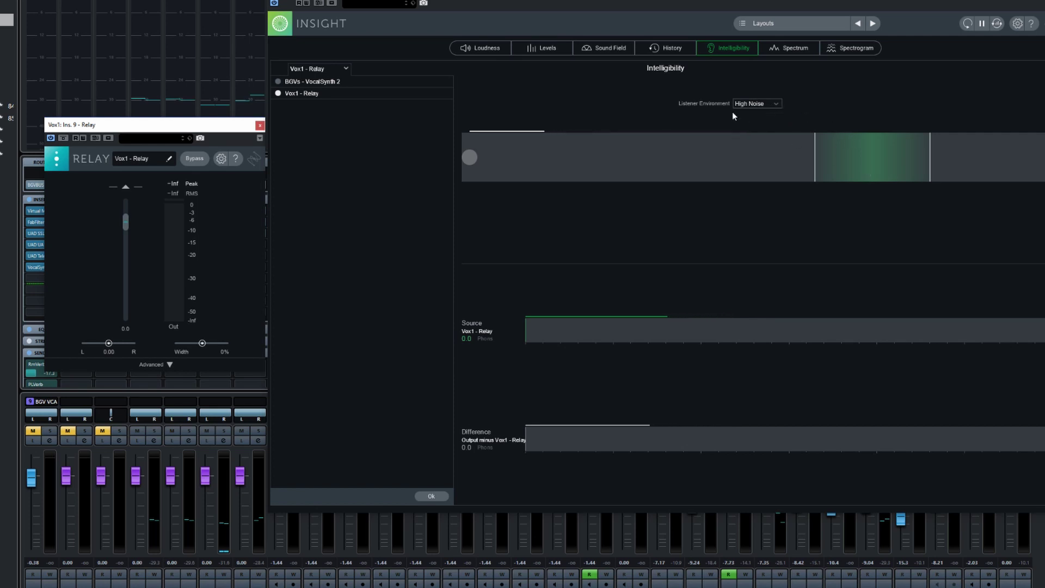
Switch the listener environment to Medium Noise and back to Low Noise.
click(746, 103)
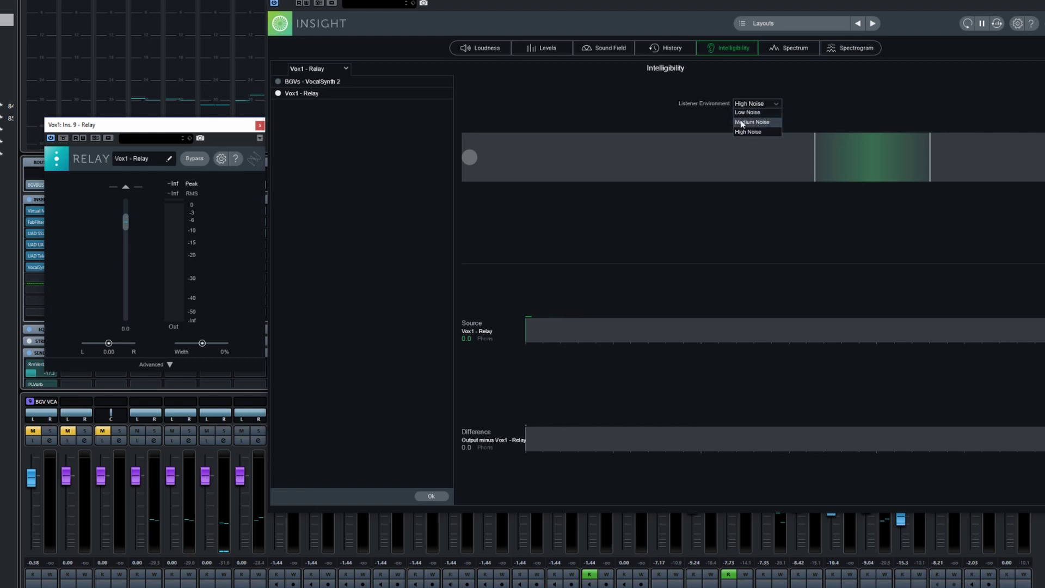
click(740, 123)
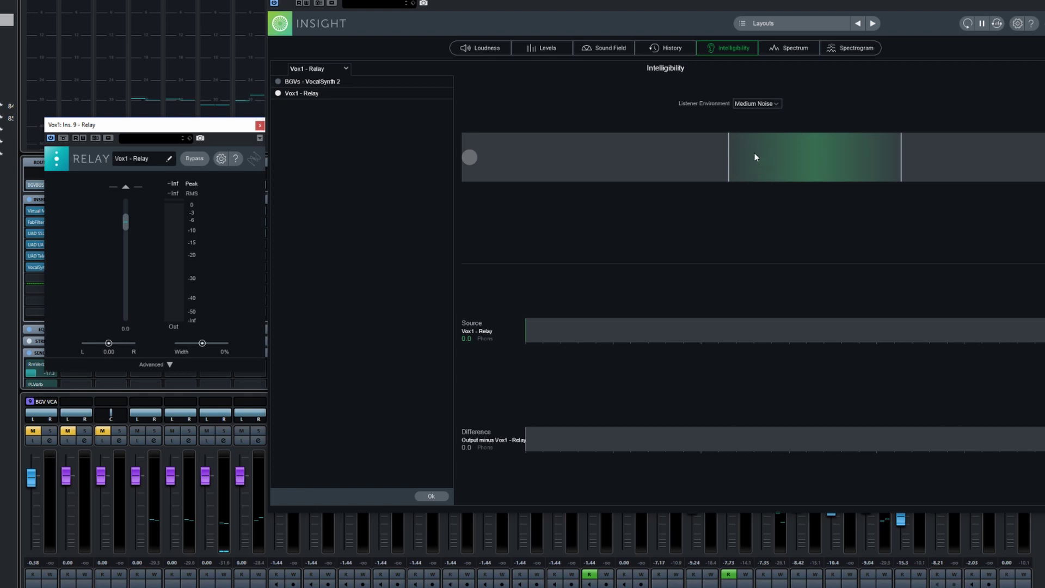
click(768, 105)
click(762, 115)
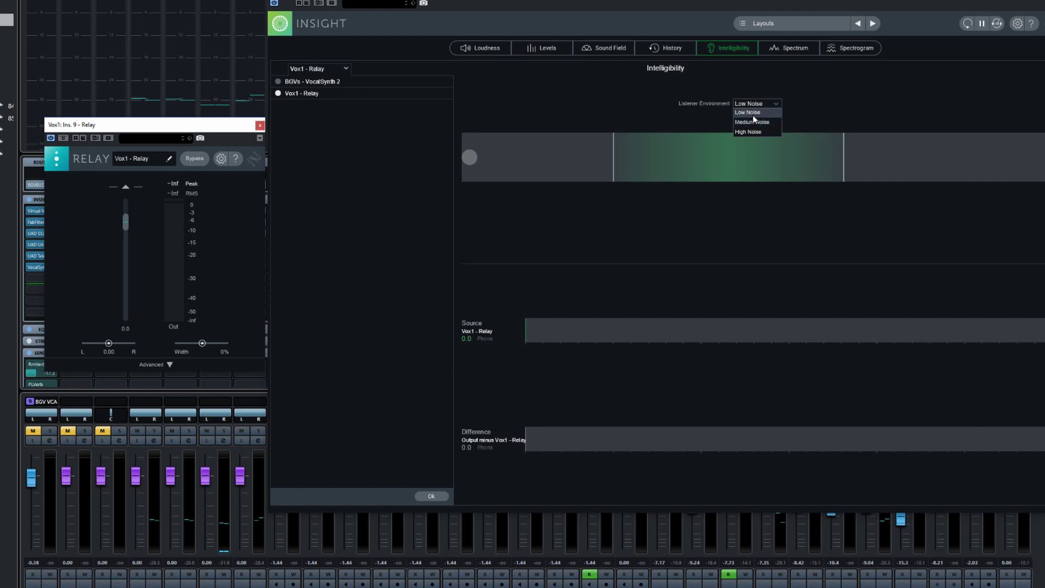
click(749, 113)
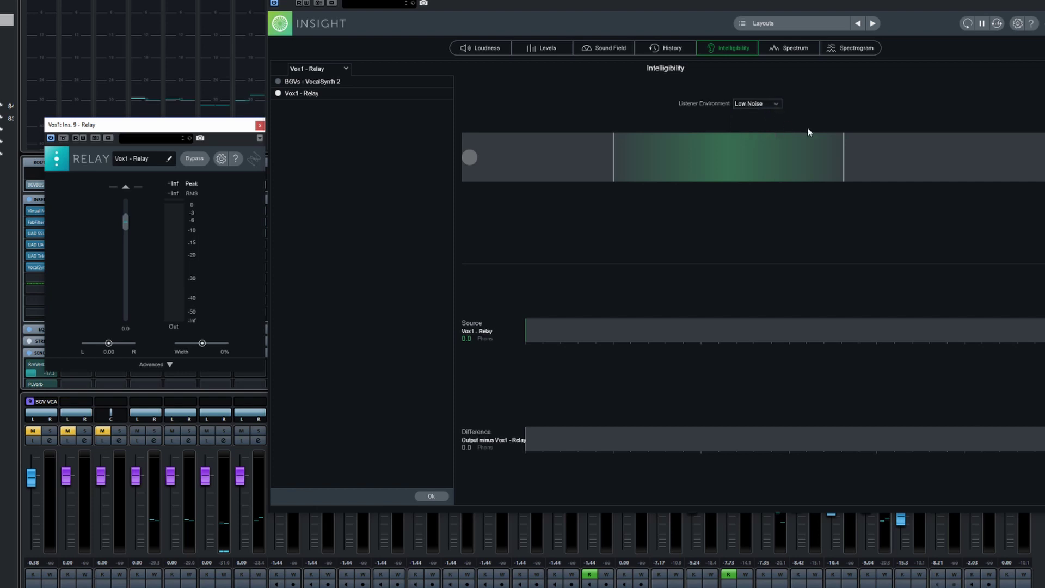